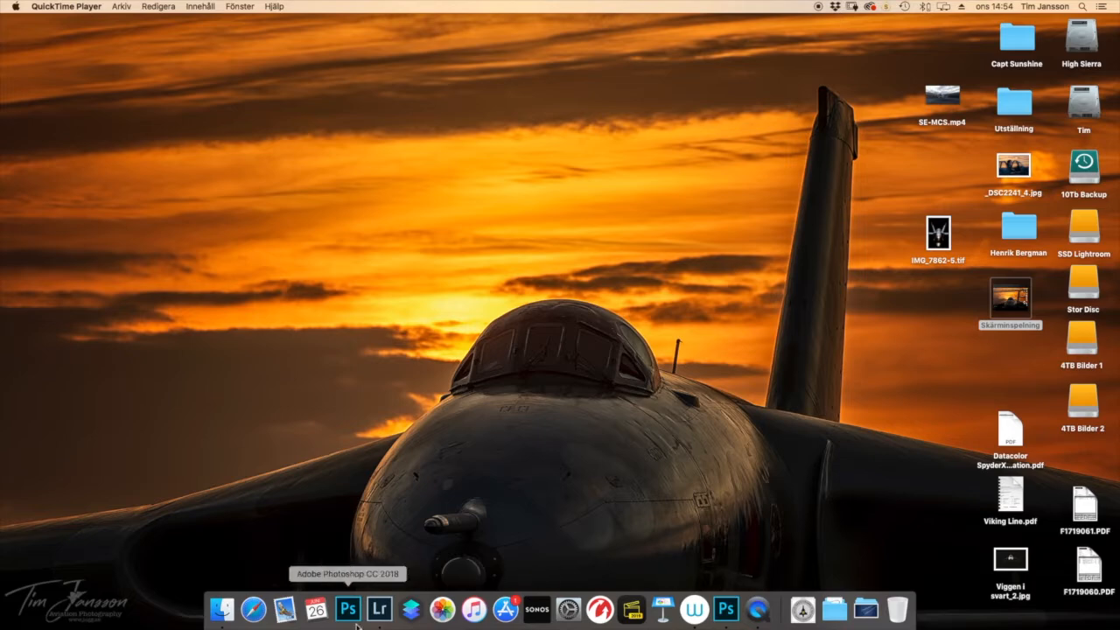
- Switch to Photoshop and look through the open jet photos from _DSC8268.tif to _DSC8350.tif
left_click(725, 611)
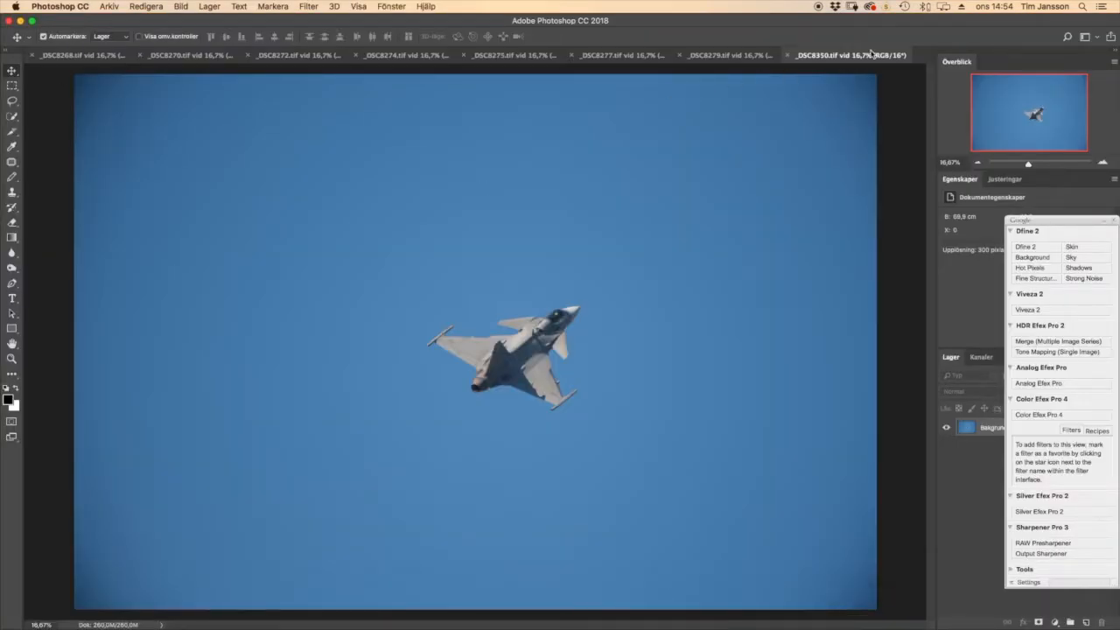
left_click(153, 56)
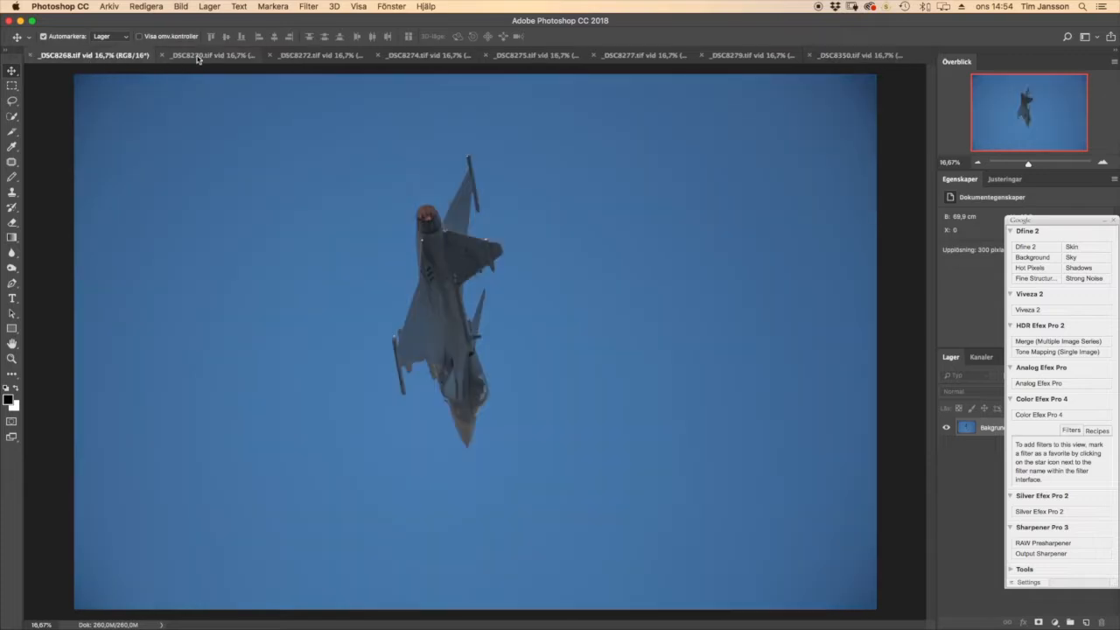
left_click(298, 56)
left_click(448, 56)
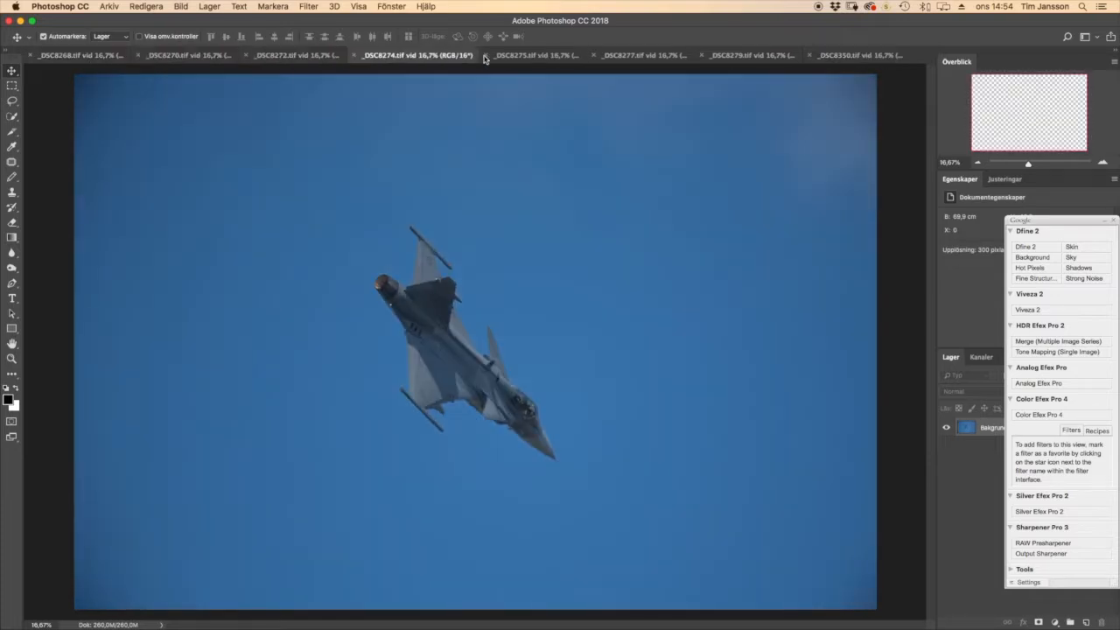
left_click(529, 56)
left_click(643, 56)
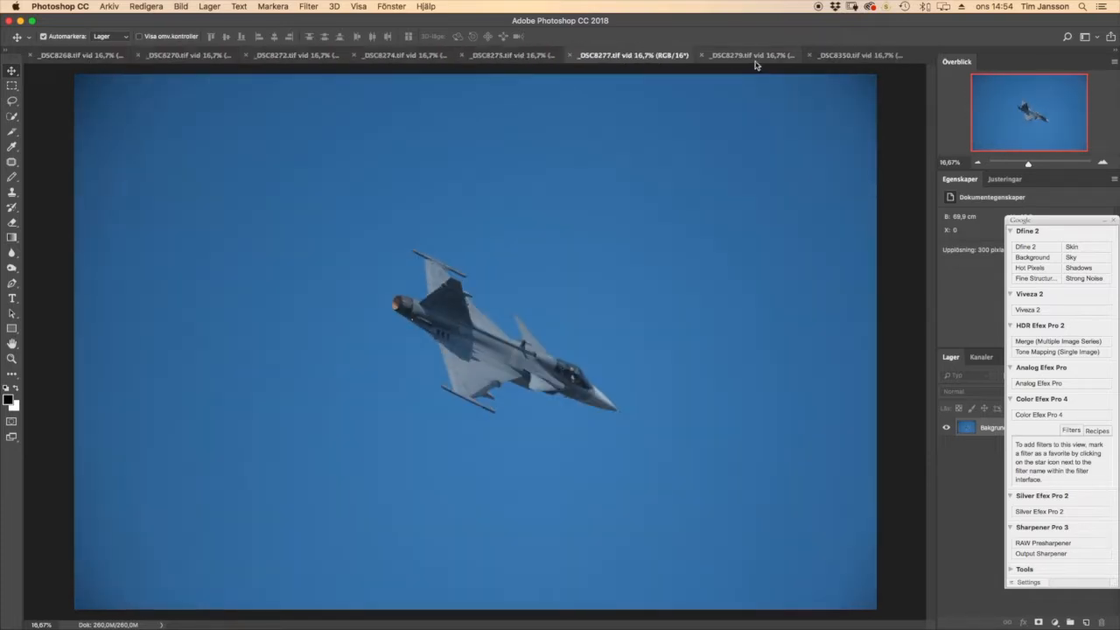
left_click(755, 56)
left_click(837, 56)
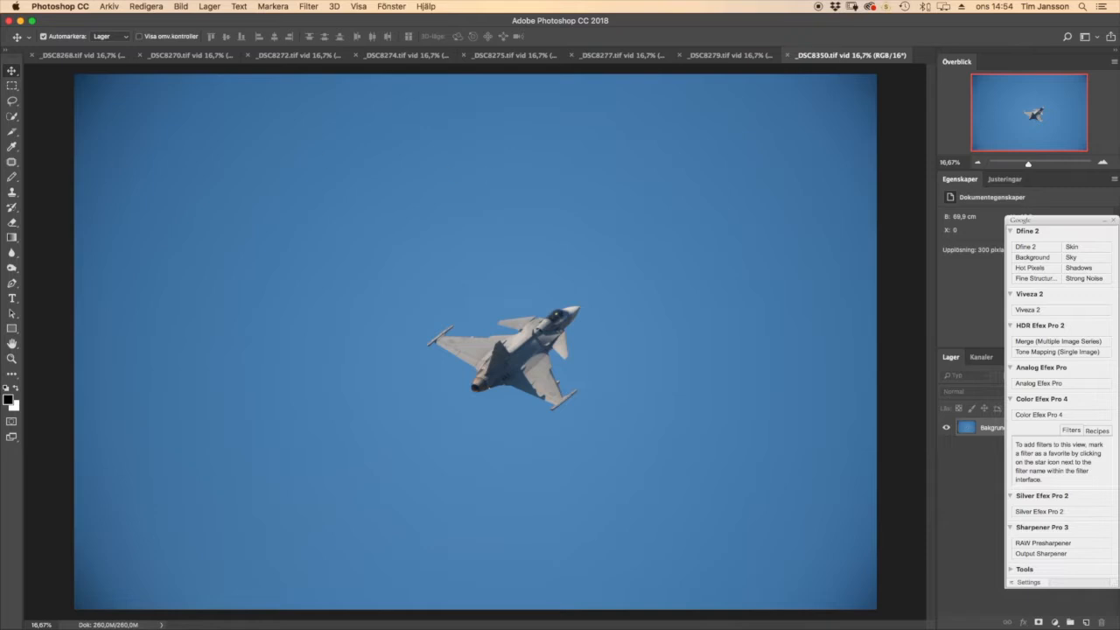
- Remove the jet from _DSC8350.tif by patching it with clean sky, and make that image the first open document
left_click(10, 165)
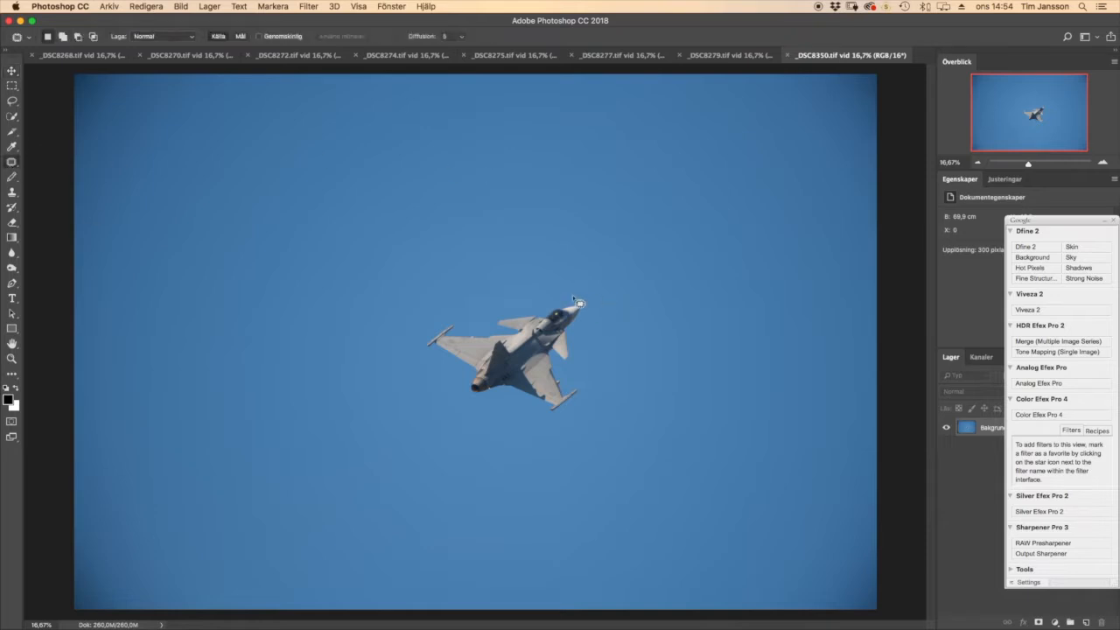
mouse_move(550, 426)
left_mouse_down()
mouse_move(613, 366)
mouse_move(370, 321)
mouse_move(320, 240)
left_mouse_up()
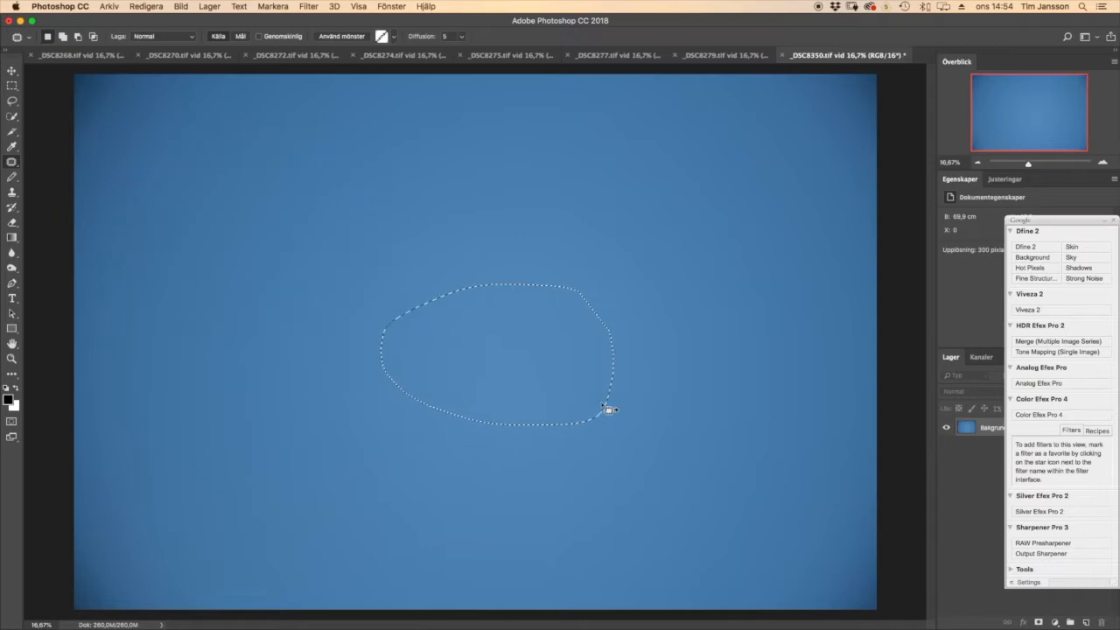
key("super+d")
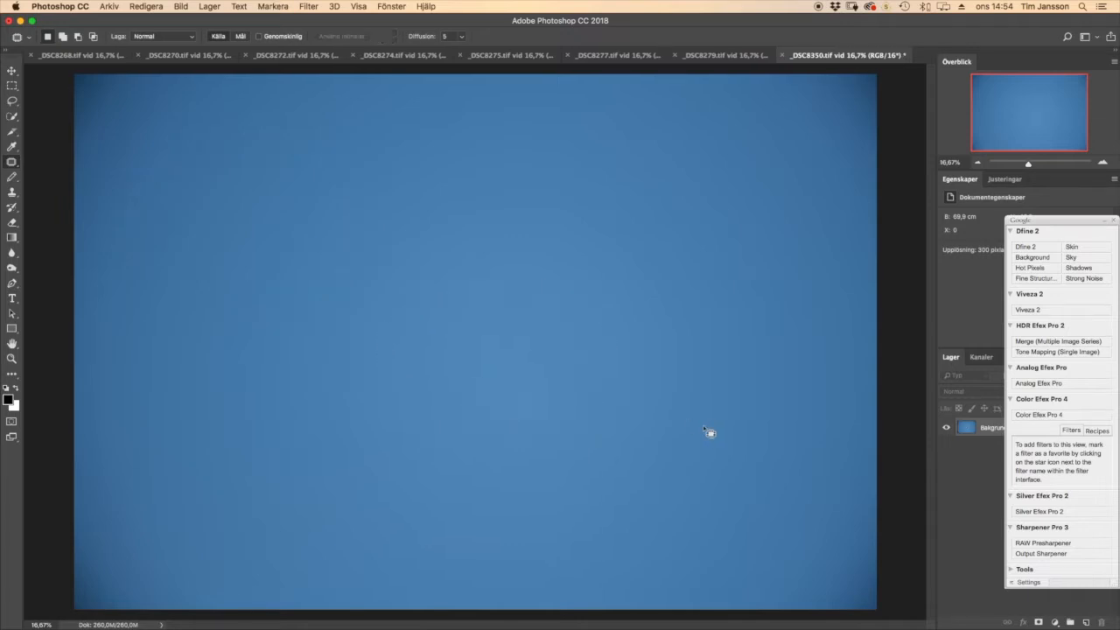
left_click_drag(886, 60, 93, 61)
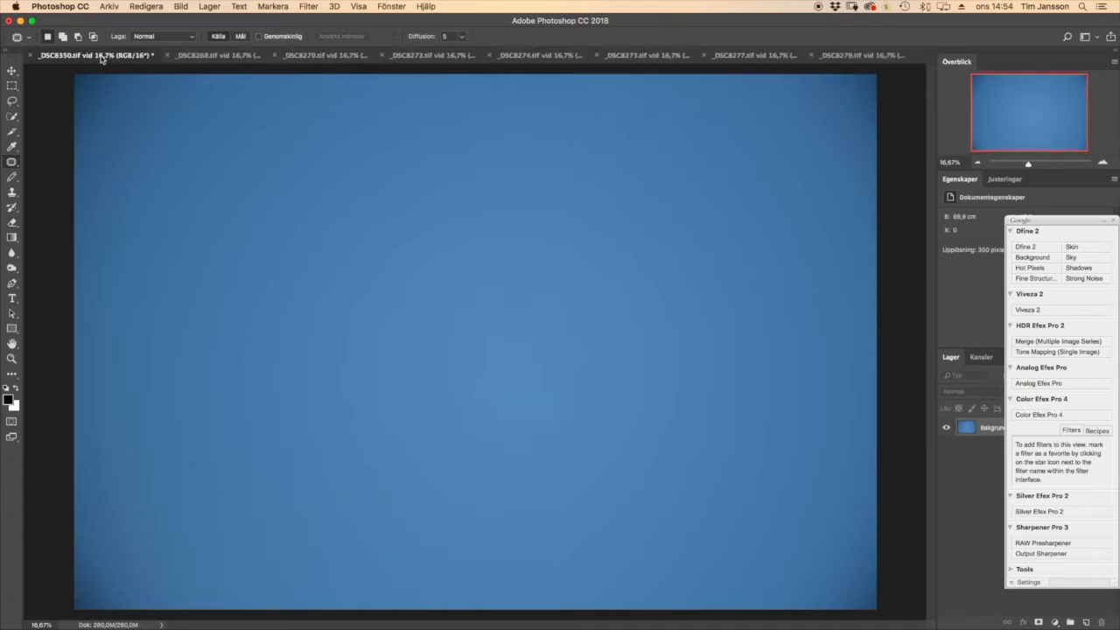
- Review the jet's position in each remaining photo from _DSC8268.tif through _DSC8279.tif
left_click(224, 58)
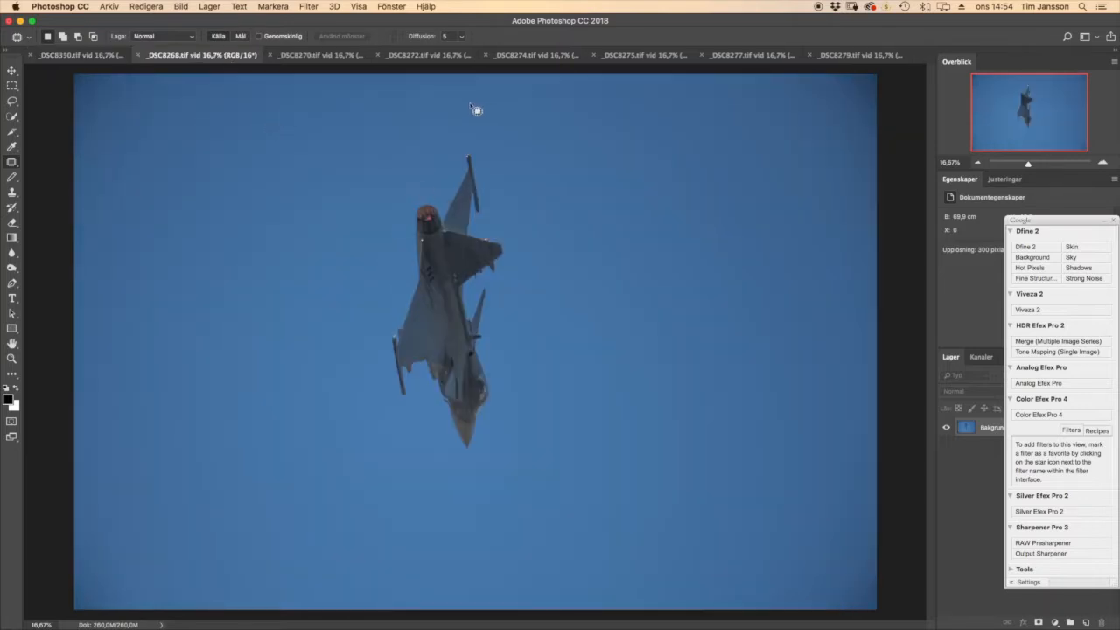
left_click(311, 58)
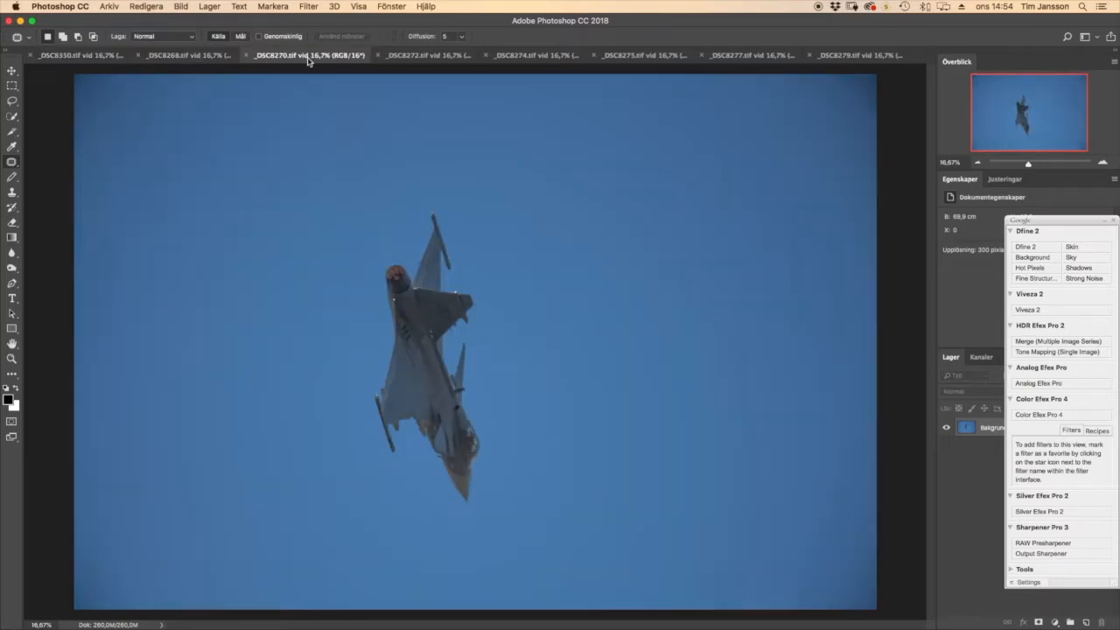
left_click(383, 58)
left_click(543, 60)
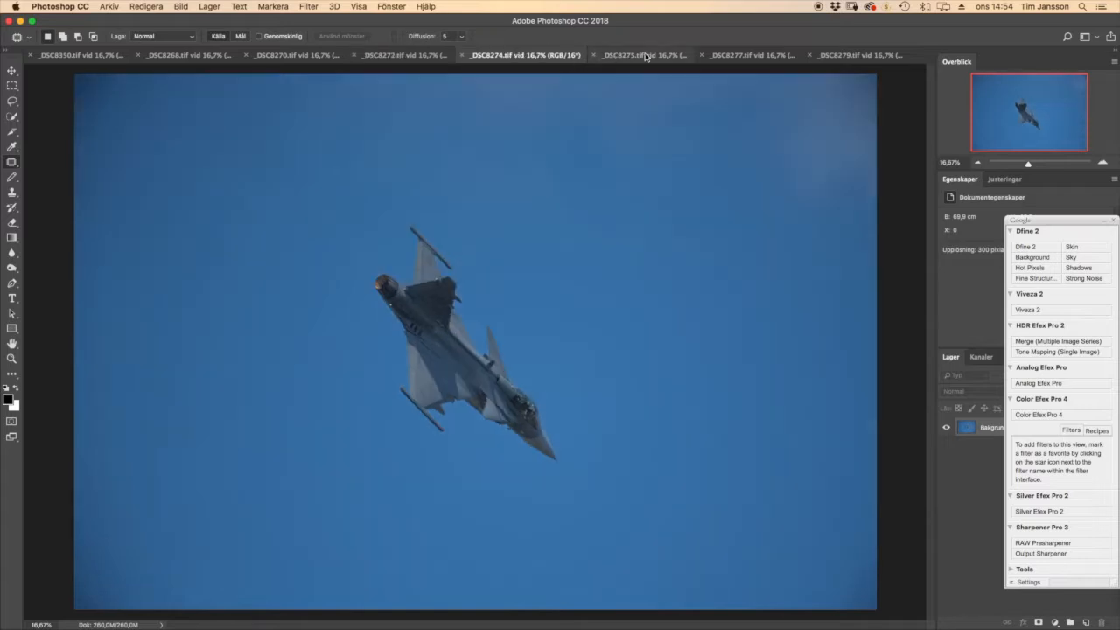
left_click(647, 58)
left_click(744, 60)
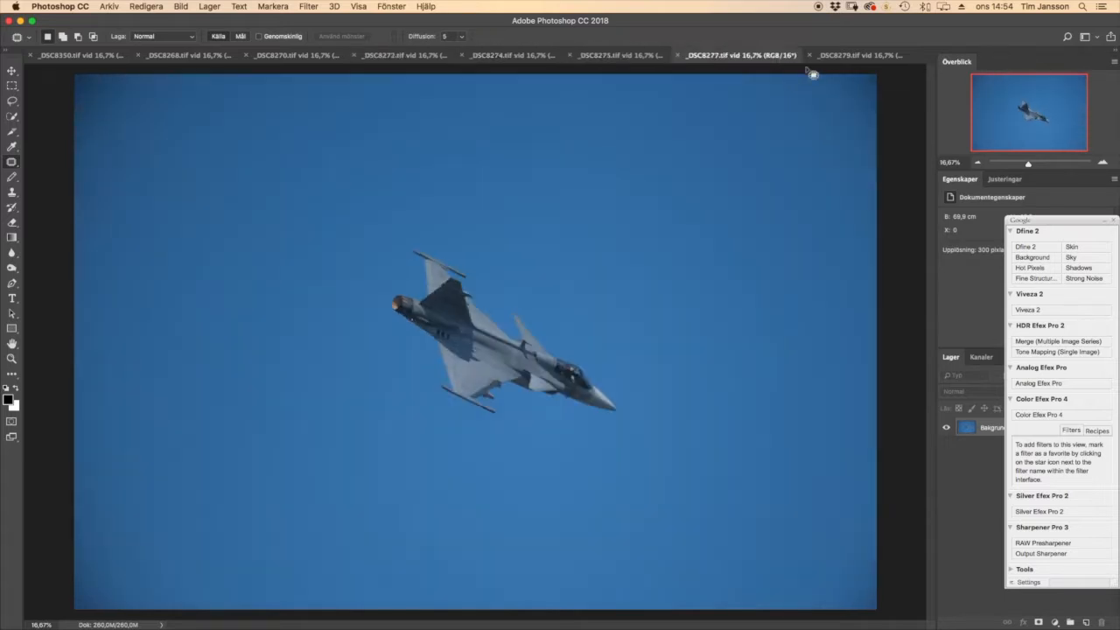
left_click(863, 59)
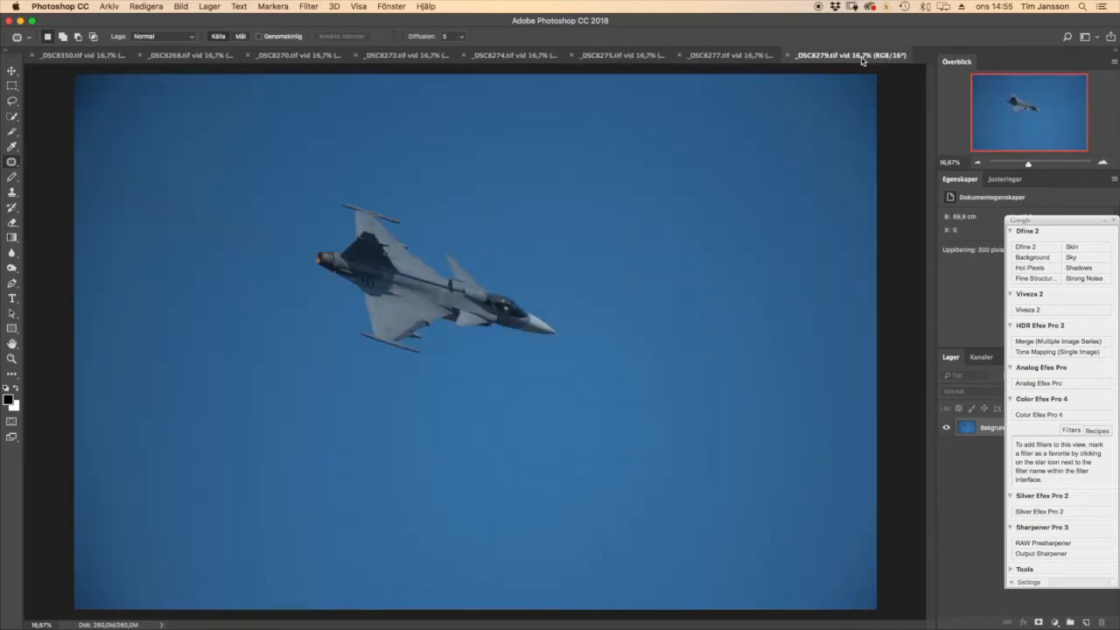
- Select the jet's fuselage and wings in _DSC8268.tif with the Quick Selection tool
left_click(183, 58)
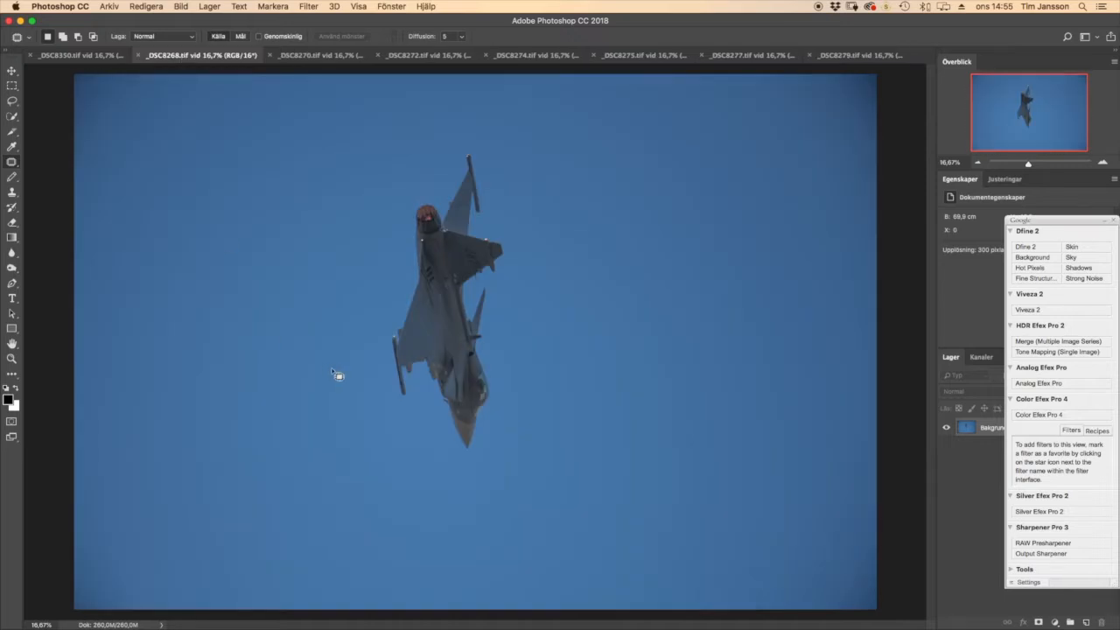
left_click(12, 116)
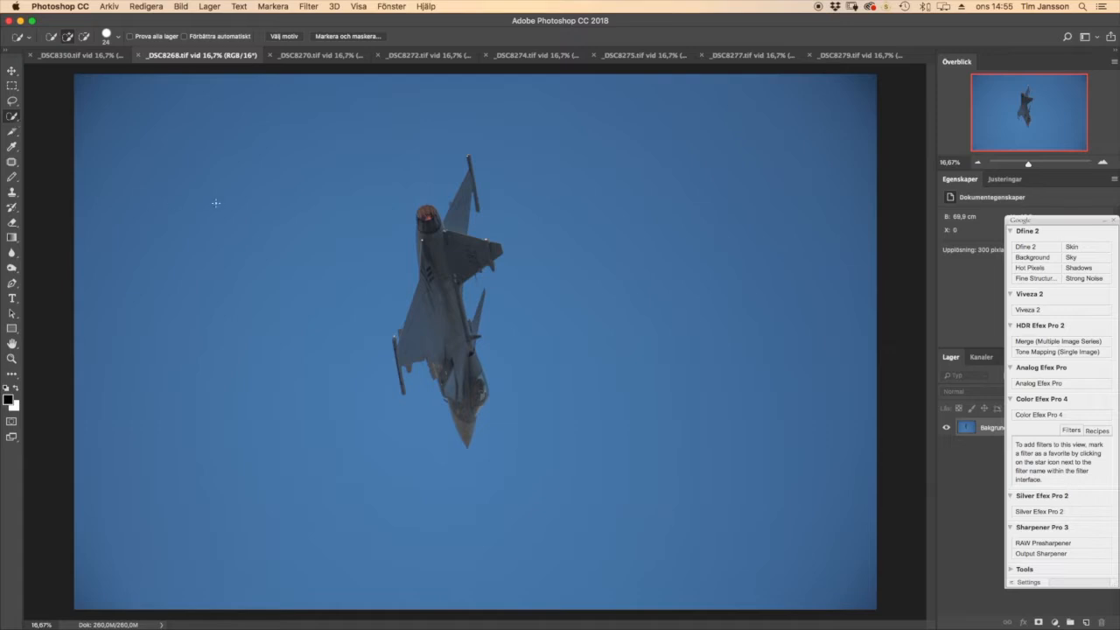
left_click_drag(467, 427, 432, 271)
left_click_drag(460, 219, 465, 196)
- Extend the jet selection along the whole rail on the upper wingtip
scroll(464, 183, "up", 1)
scroll(465, 183, "up", 3)
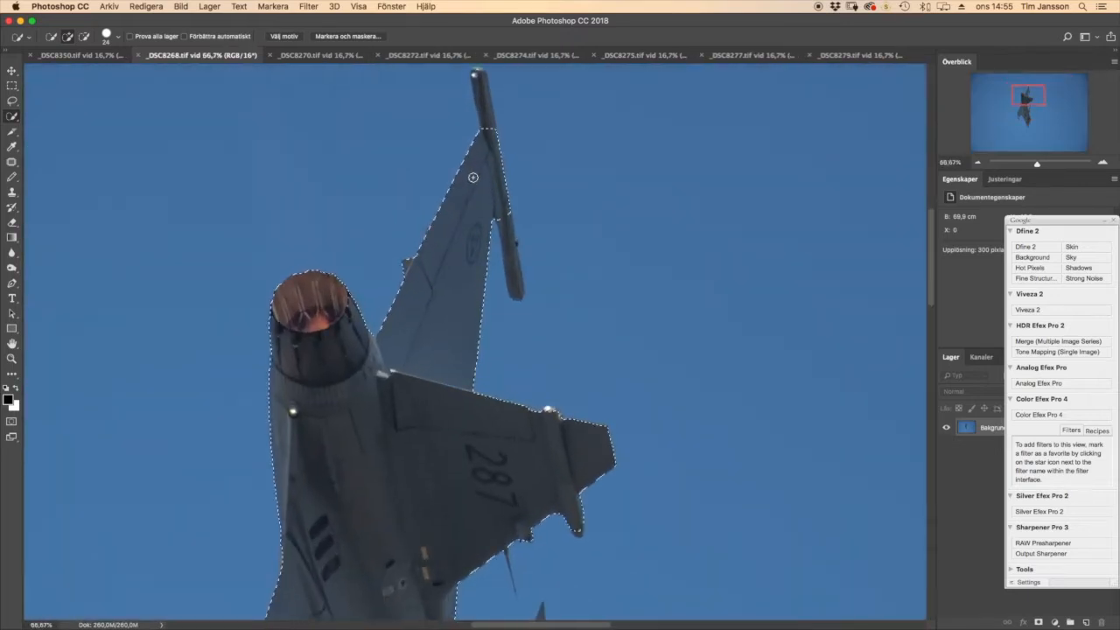
left_click_drag(470, 250, 462, 175)
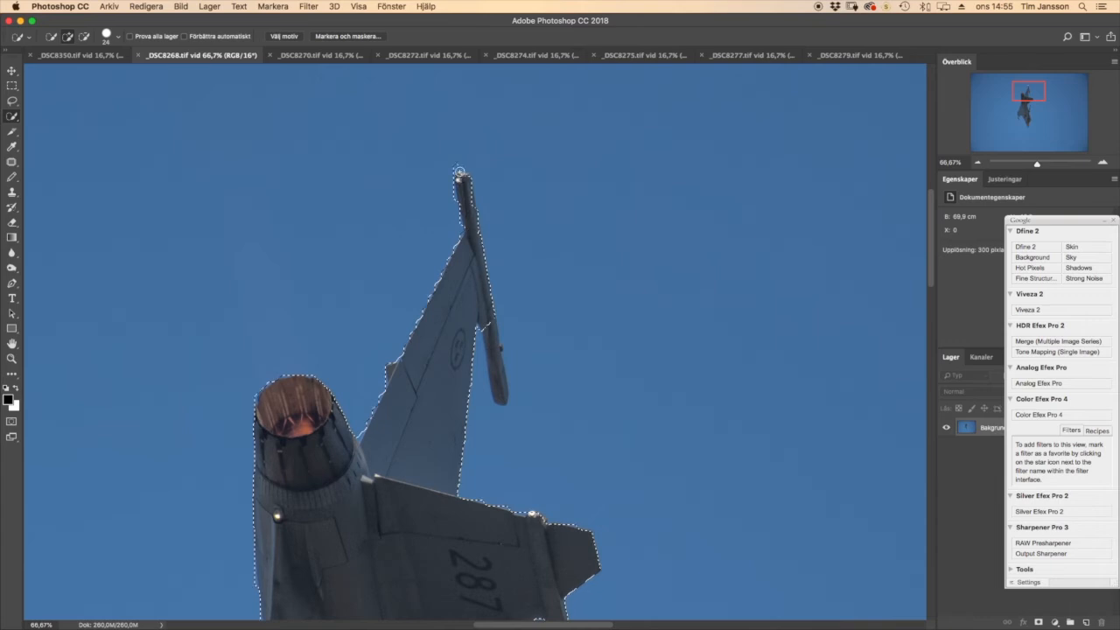
left_click_drag(481, 239, 496, 325)
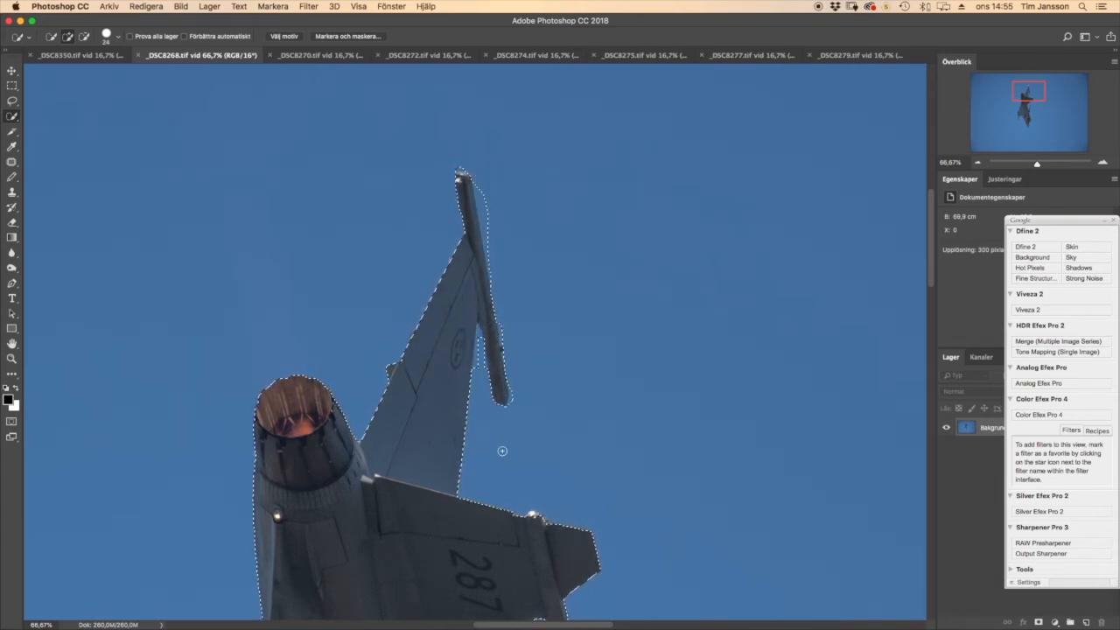
- Add the light on the edge of the tail fin marked 287 and subtract the selected sky between fin and wing
scroll(492, 342, "down", 1)
scroll(495, 547, "down", 7)
scroll(496, 546, "right", 4)
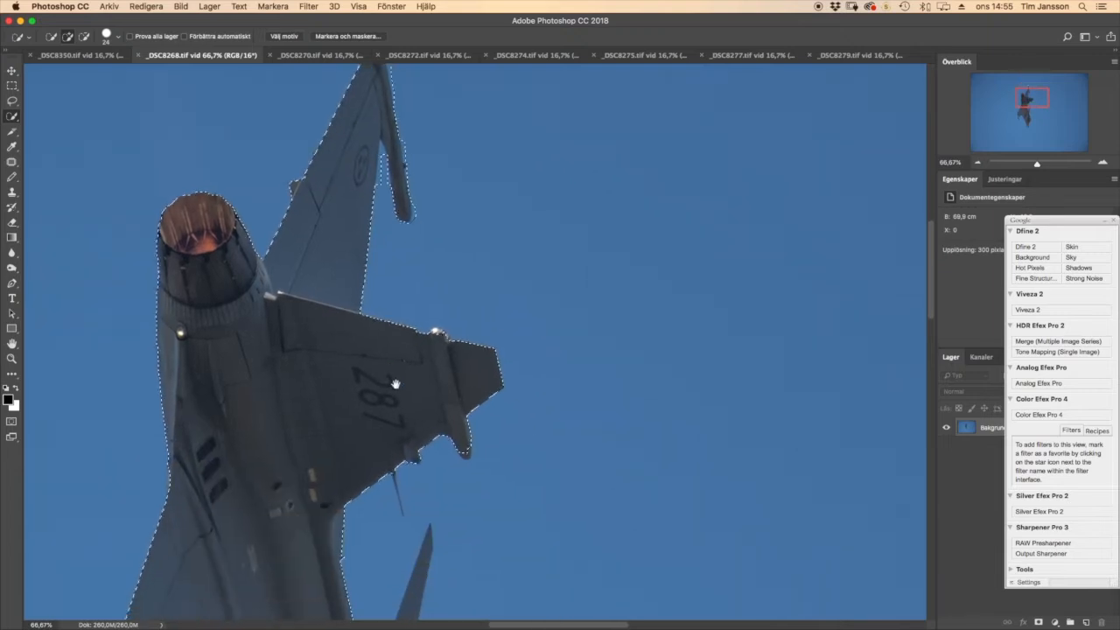
scroll(429, 333, "down", 1)
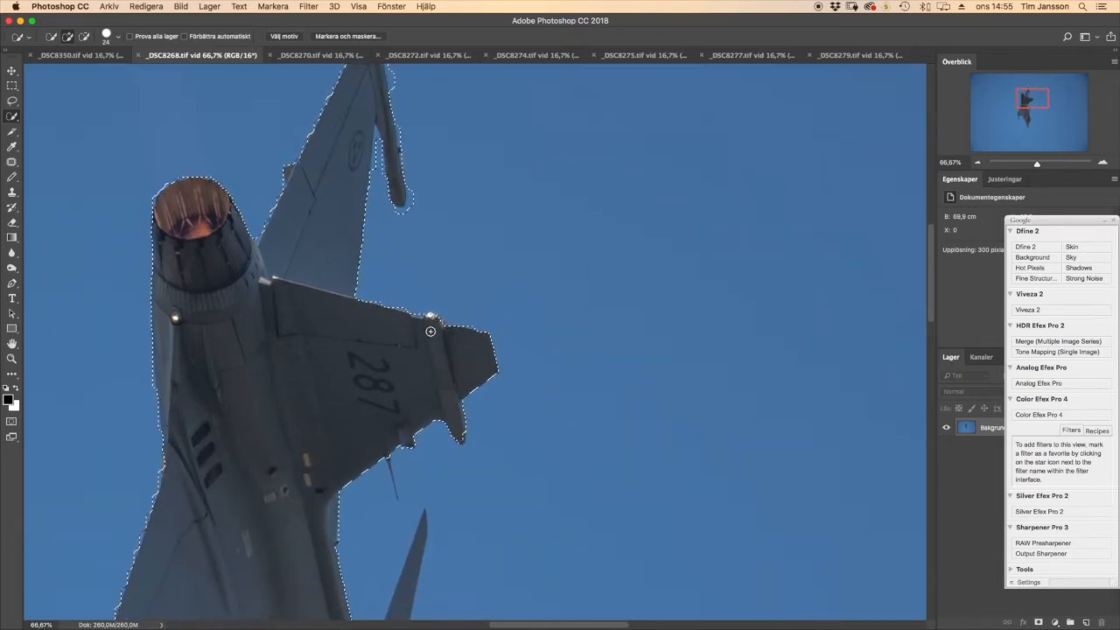
left_click_drag(432, 331, 423, 319)
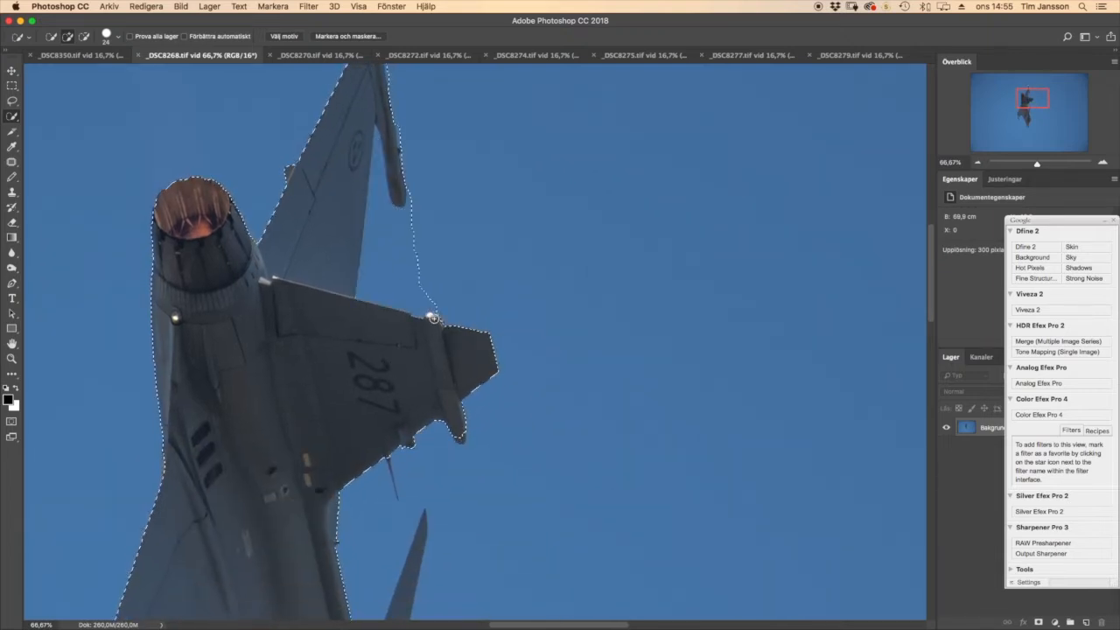
left_click(433, 298, "alt")
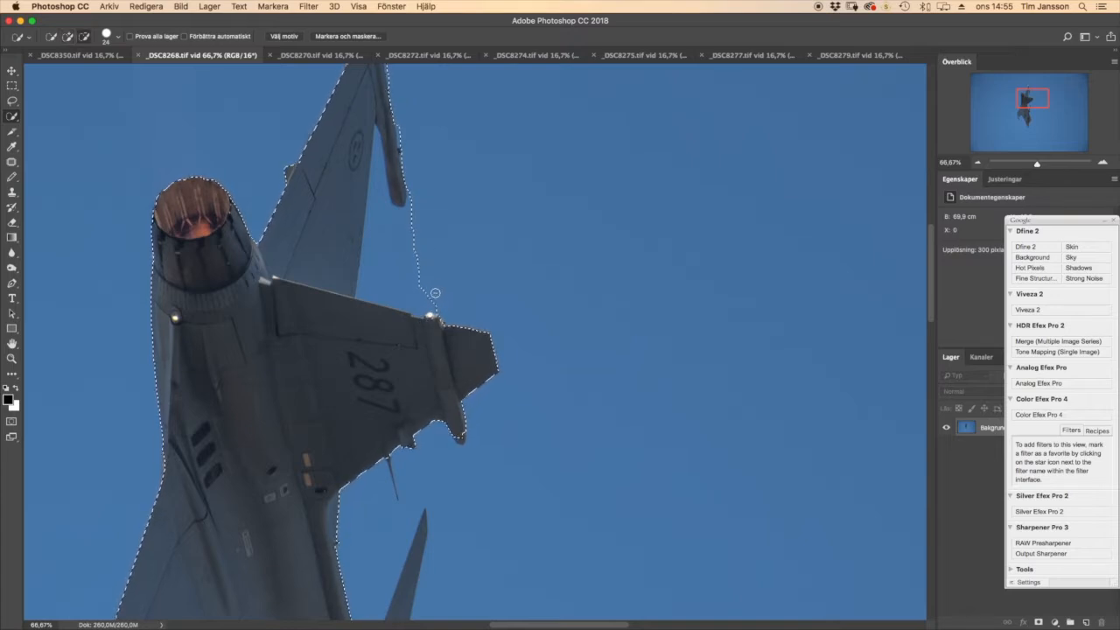
left_click_drag(393, 243, 408, 215)
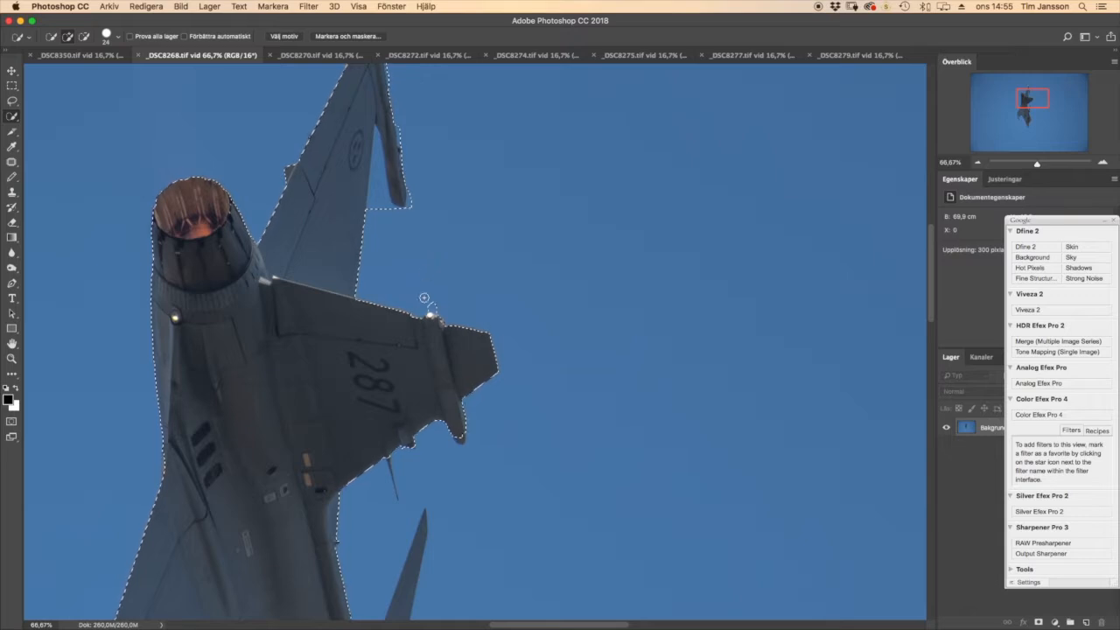
- Add the tail fin's lower tip and thin antenna to the selection, and subtract the sky beside the fuselage and canard
left_click_drag(500, 450, 493, 290)
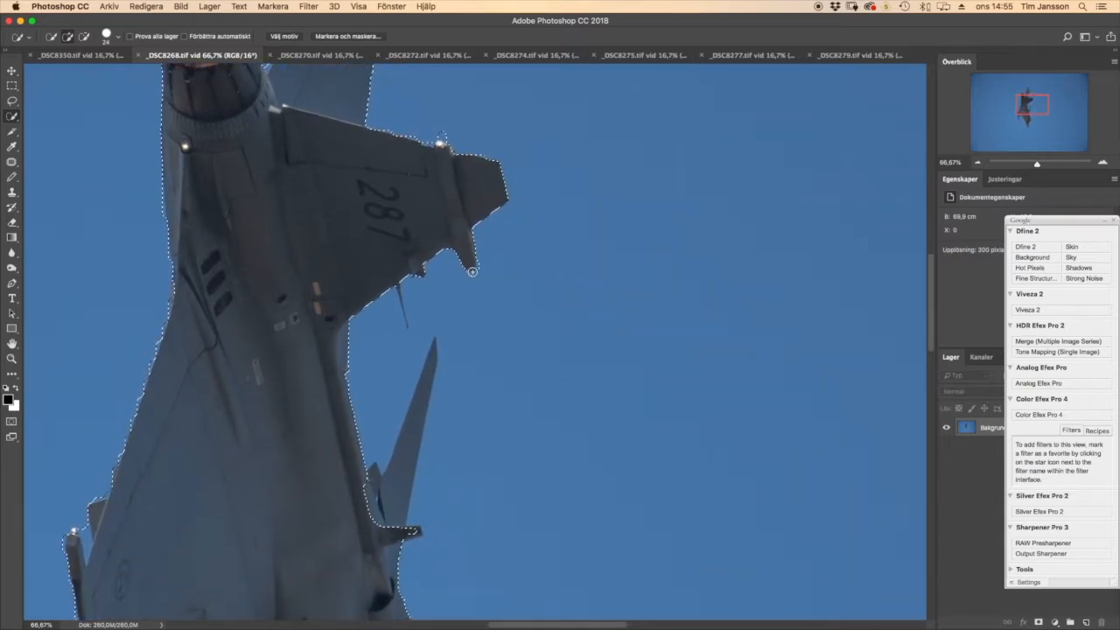
left_click_drag(406, 314, 391, 310)
left_click(390, 309)
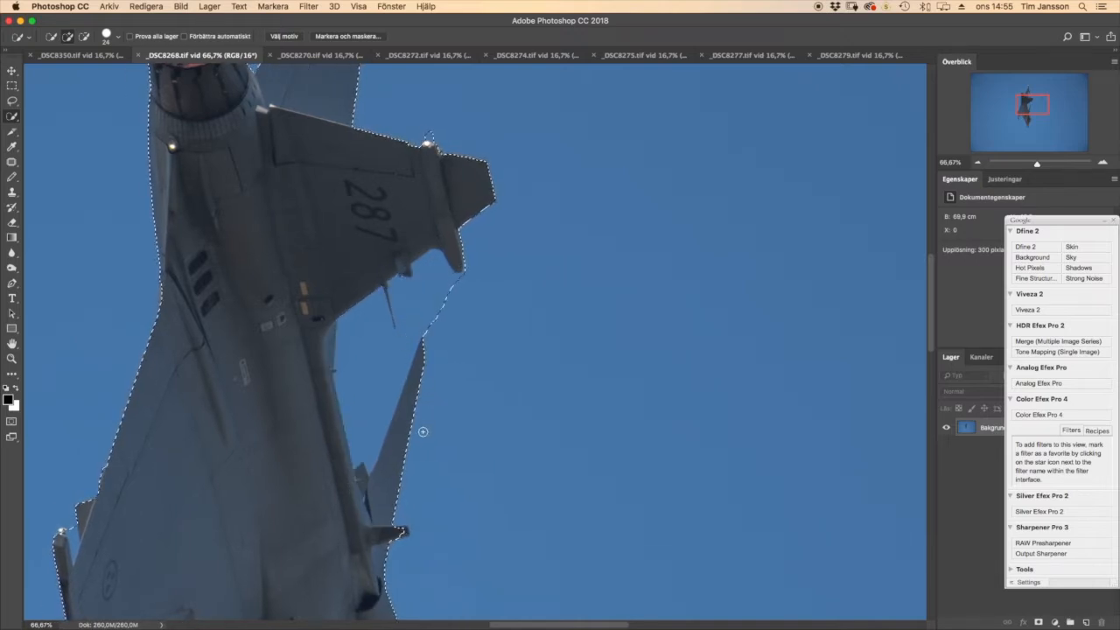
left_click(427, 330, "alt")
left_click_drag(408, 336, 360, 395)
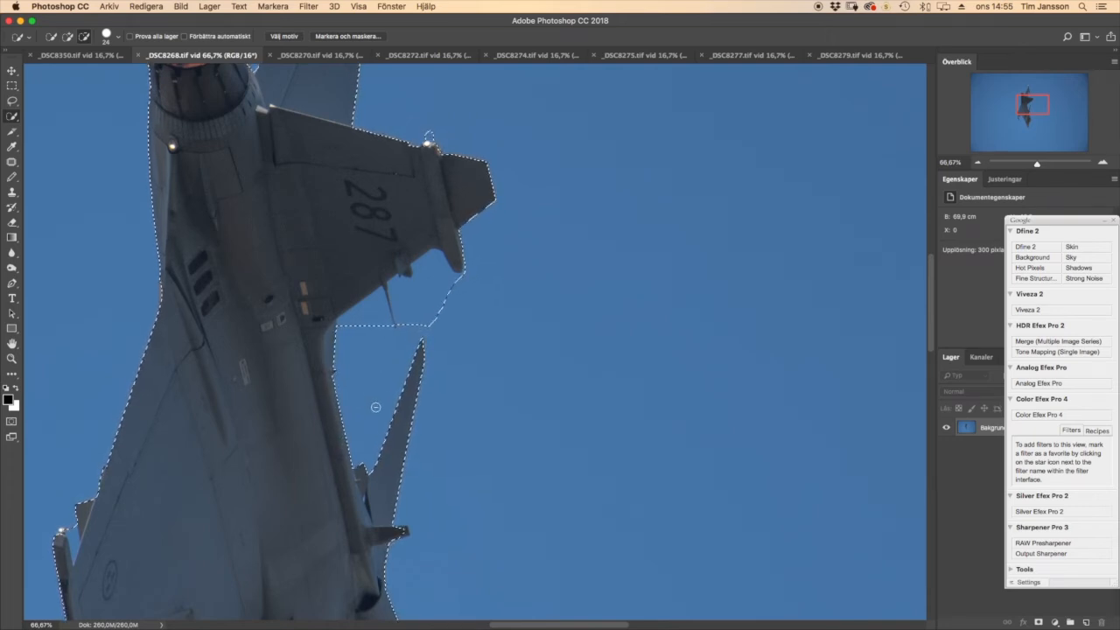
left_click(397, 326)
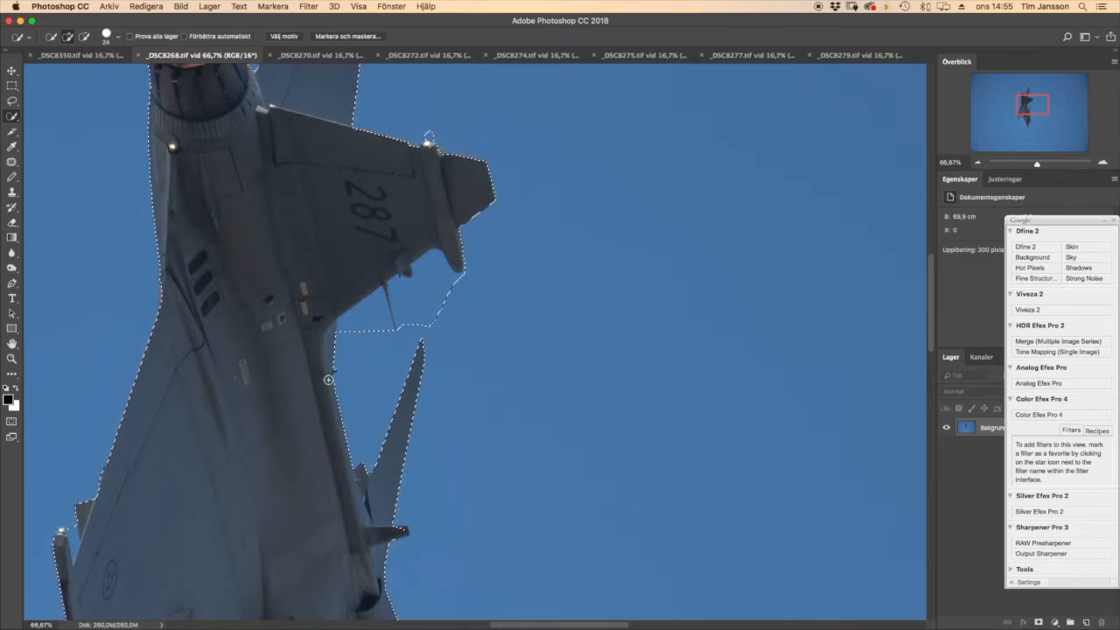
- Add the small side probe, the cockpit canopy's edge and the thin nose probe to the jet selection
scroll(461, 385, "down", 5)
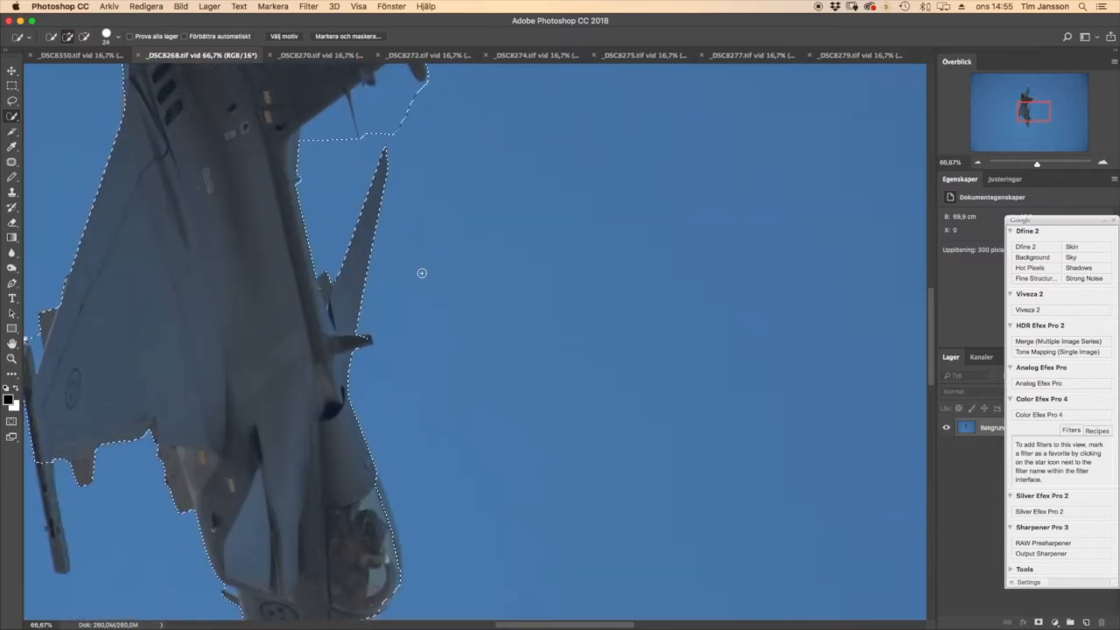
left_click(369, 341)
left_click_drag(415, 461, 397, 232)
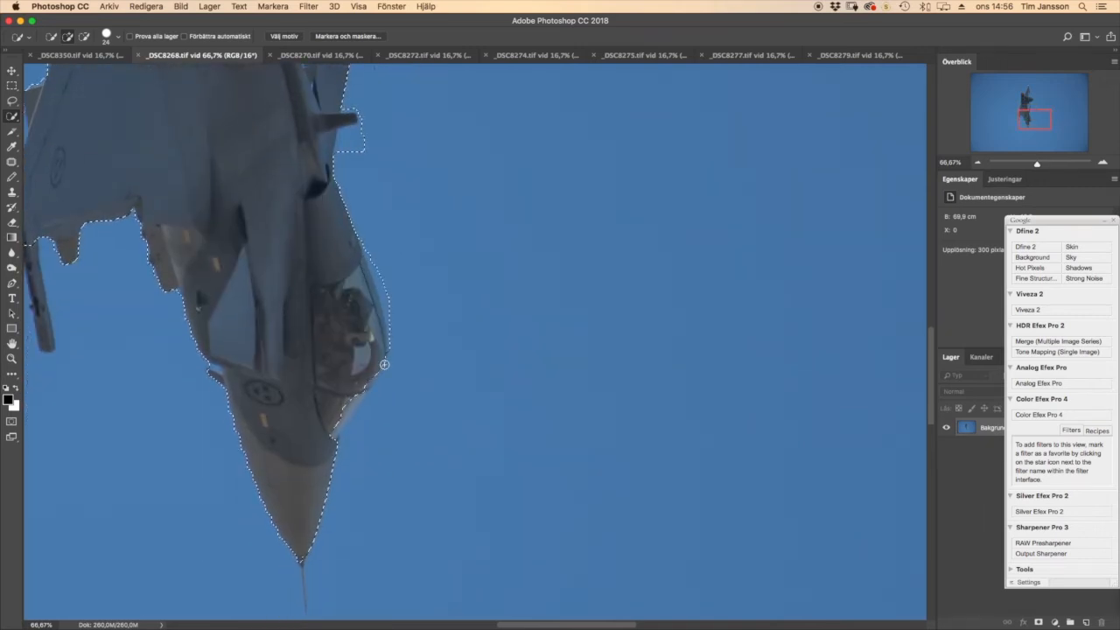
left_click_drag(385, 363, 354, 411)
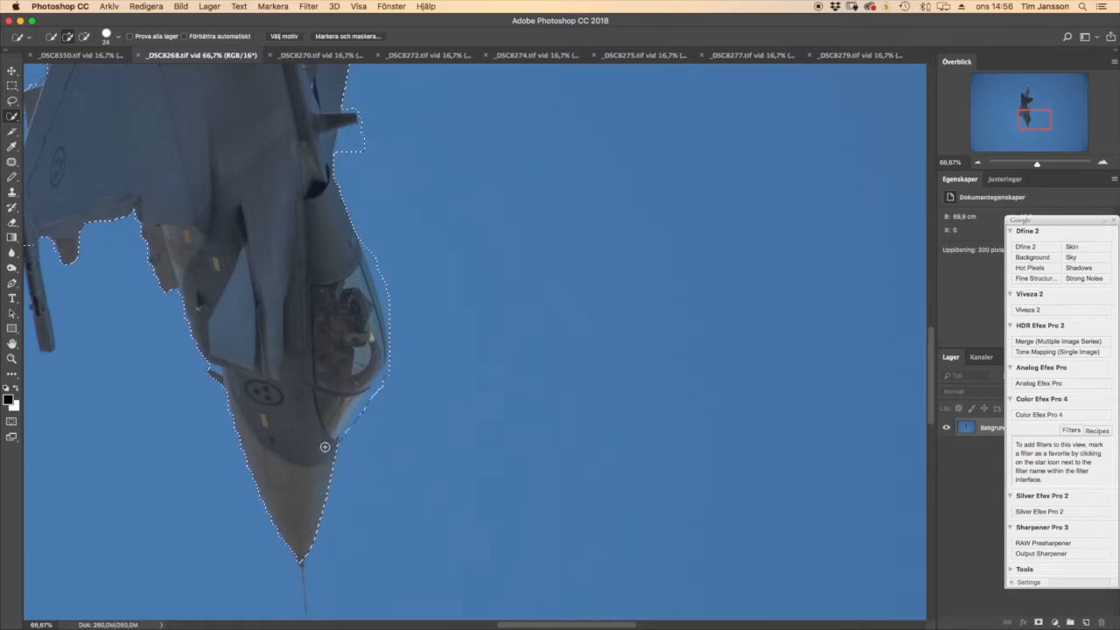
scroll(325, 448, "down", 5)
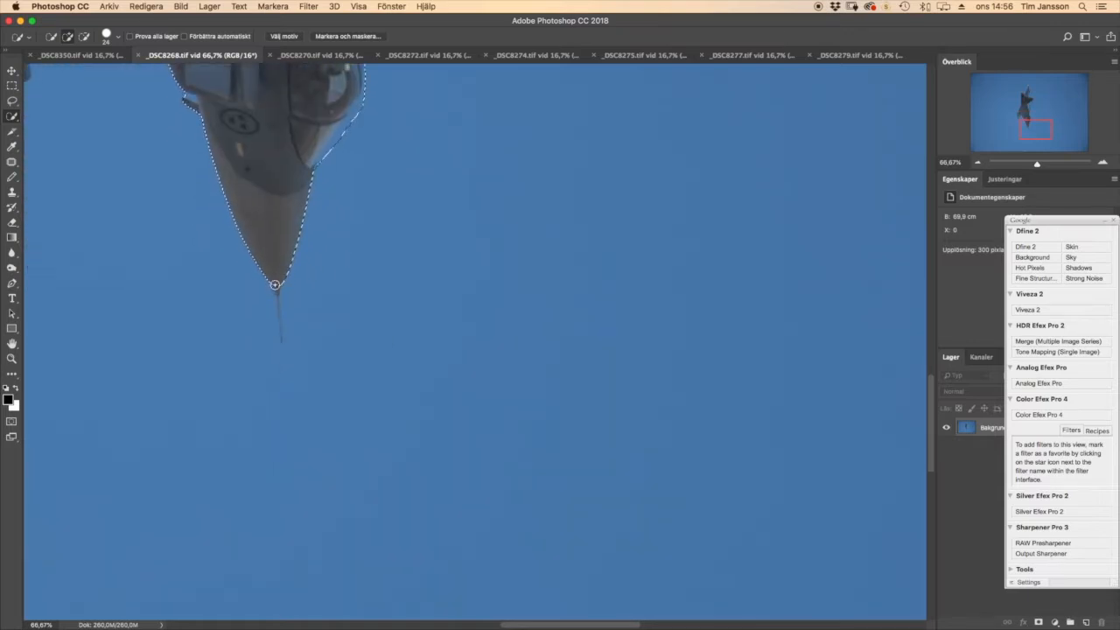
left_click_drag(279, 338, 281, 342)
- Add the remaining rail on the lower-left wingtip to the jet selection
left_click_drag(210, 225, 292, 502)
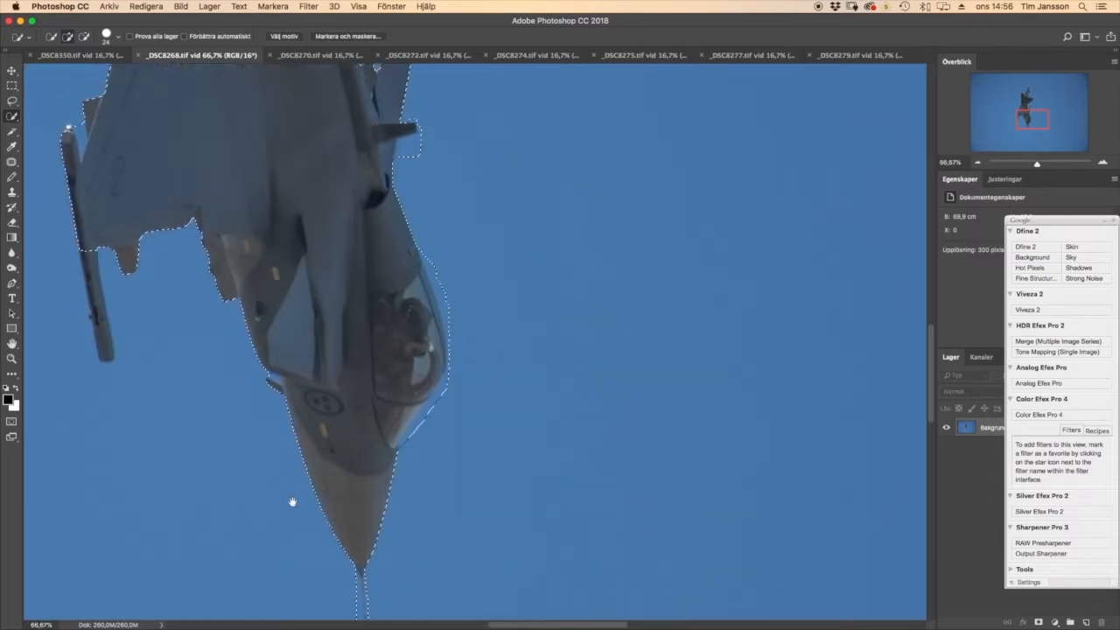
left_click_drag(232, 395, 271, 507)
left_click_drag(168, 442, 176, 531)
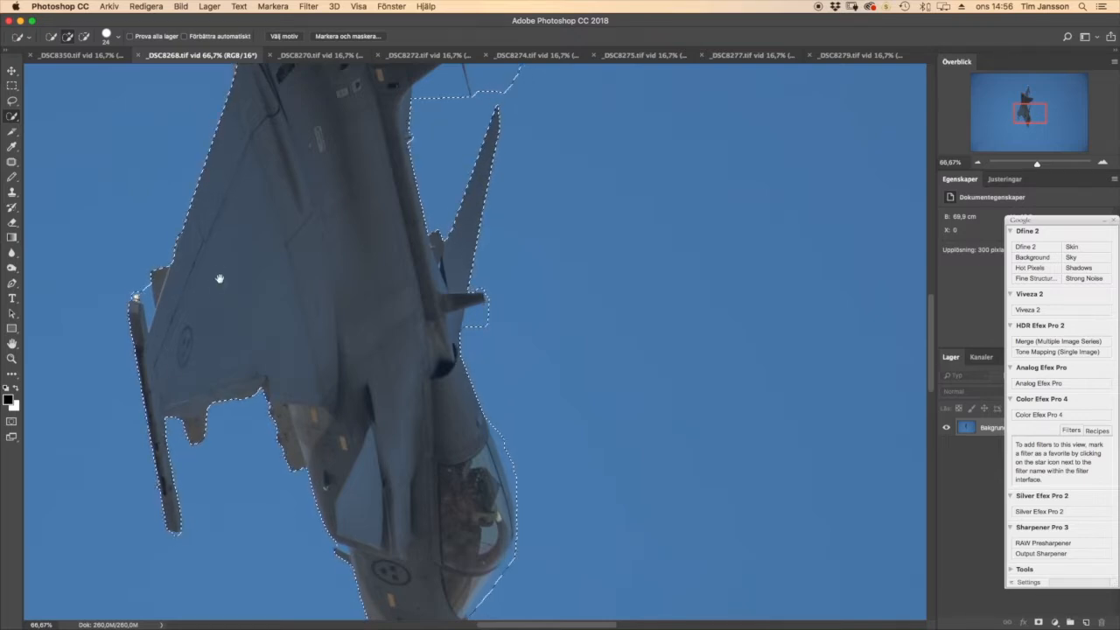
scroll(218, 338, "up", 10)
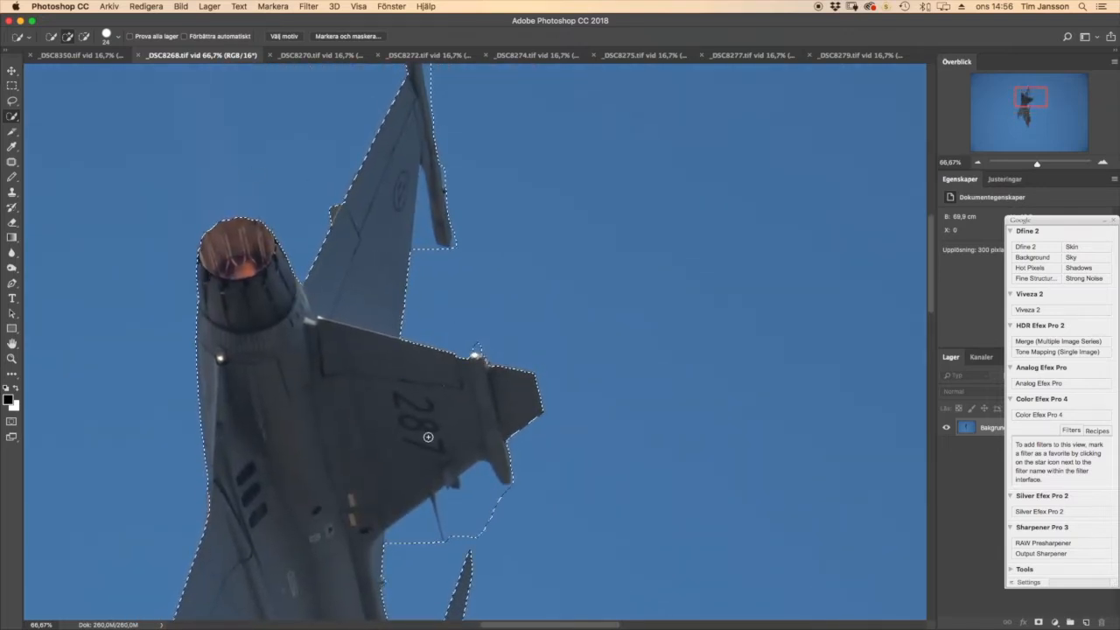
- Copy the selected jet from _DSC8268.tif and paste it as a new layer into the sky image _DSC8350.tif
left_click_drag(412, 157, 329, 370)
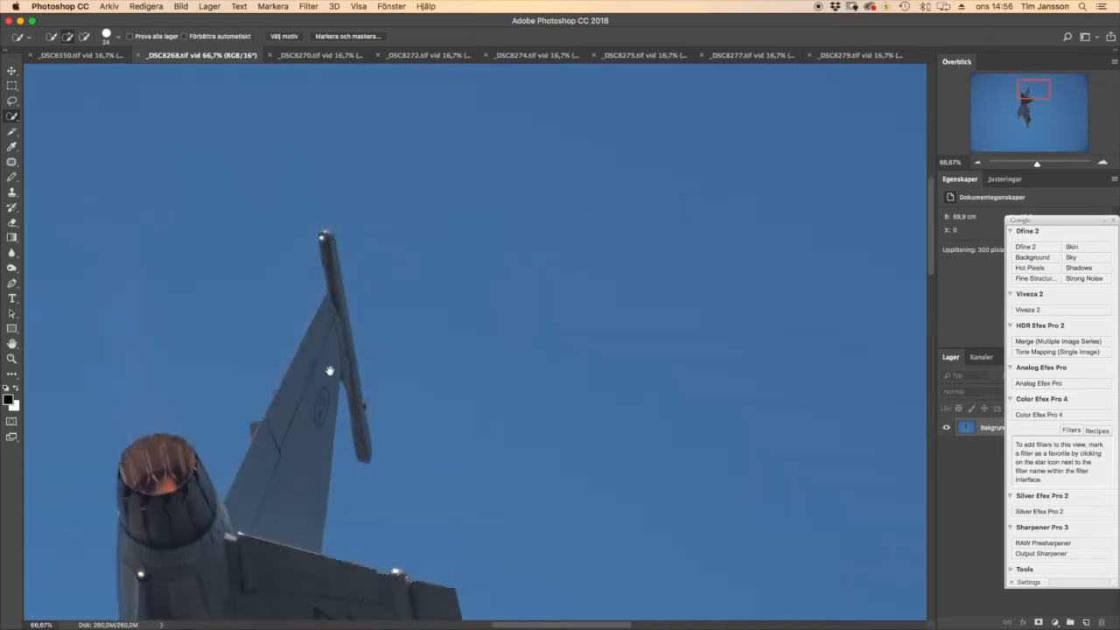
scroll(333, 368, "down", 8)
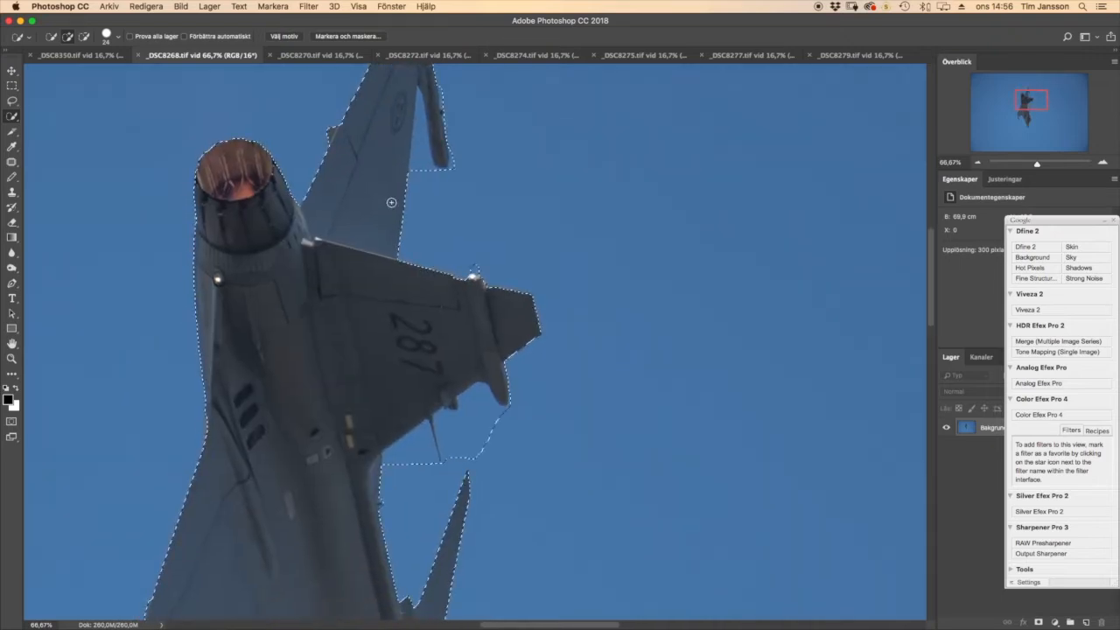
left_click_drag(294, 387, 337, 300)
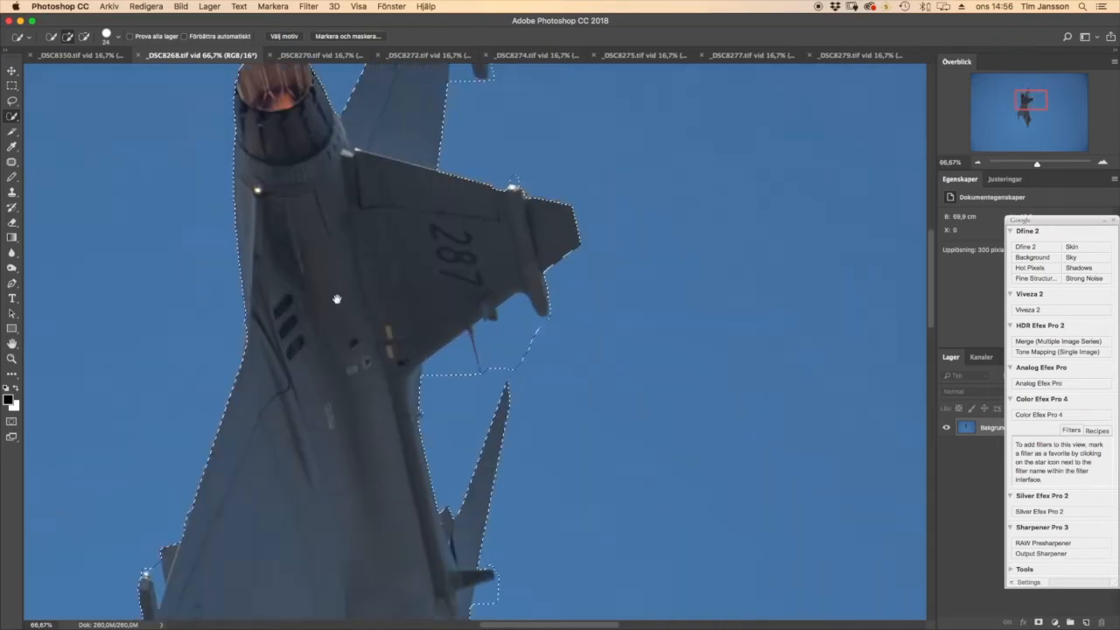
scroll(337, 300, "down", 5)
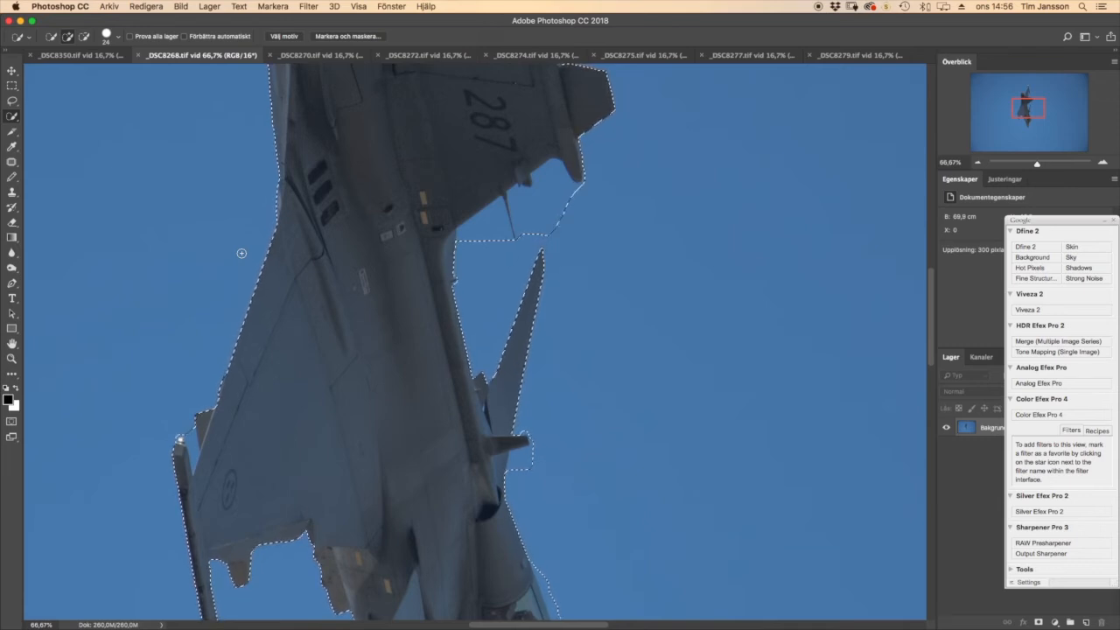
key("ctrl+shift+Tab")
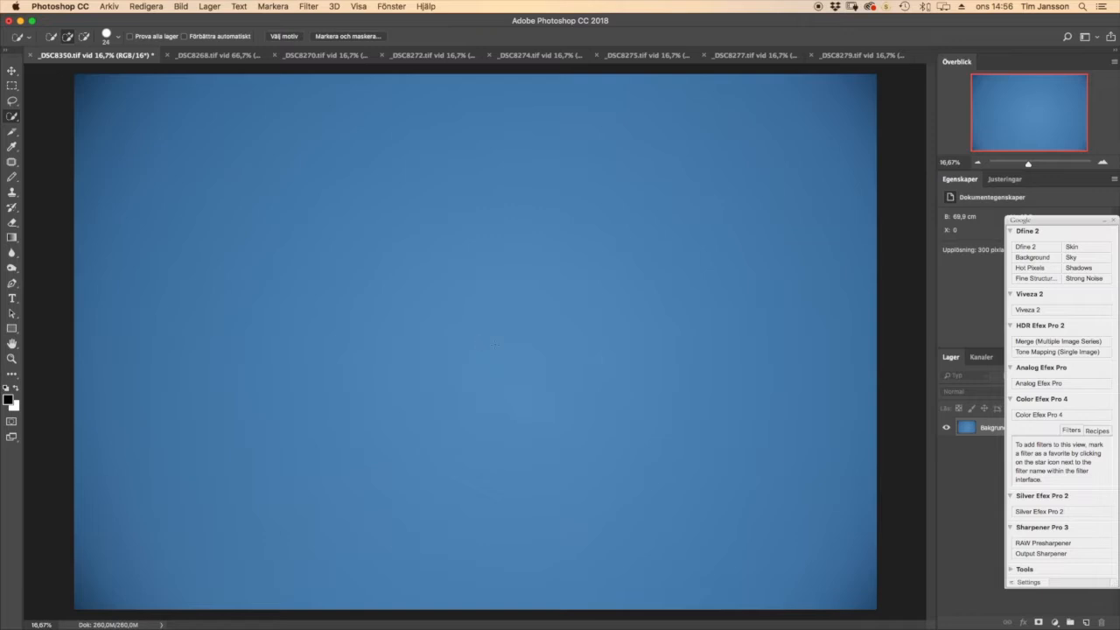
key("super+v")
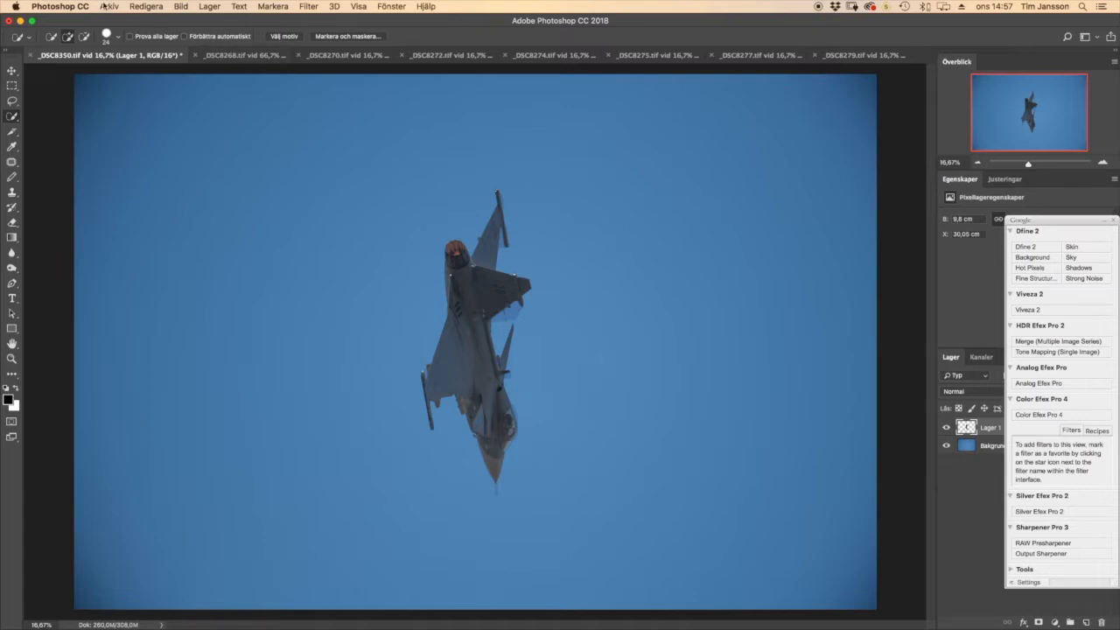
- Scale the pasted jet to about 66% with Free Transform and place it in the sky's upper-left corner
left_click(147, 8)
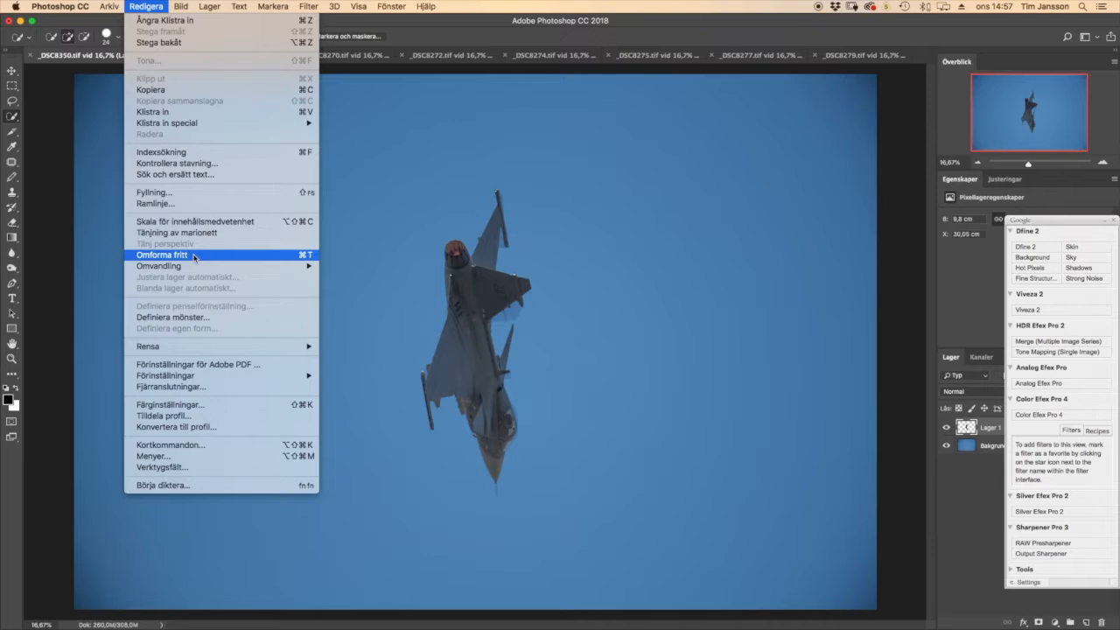
left_click(194, 255)
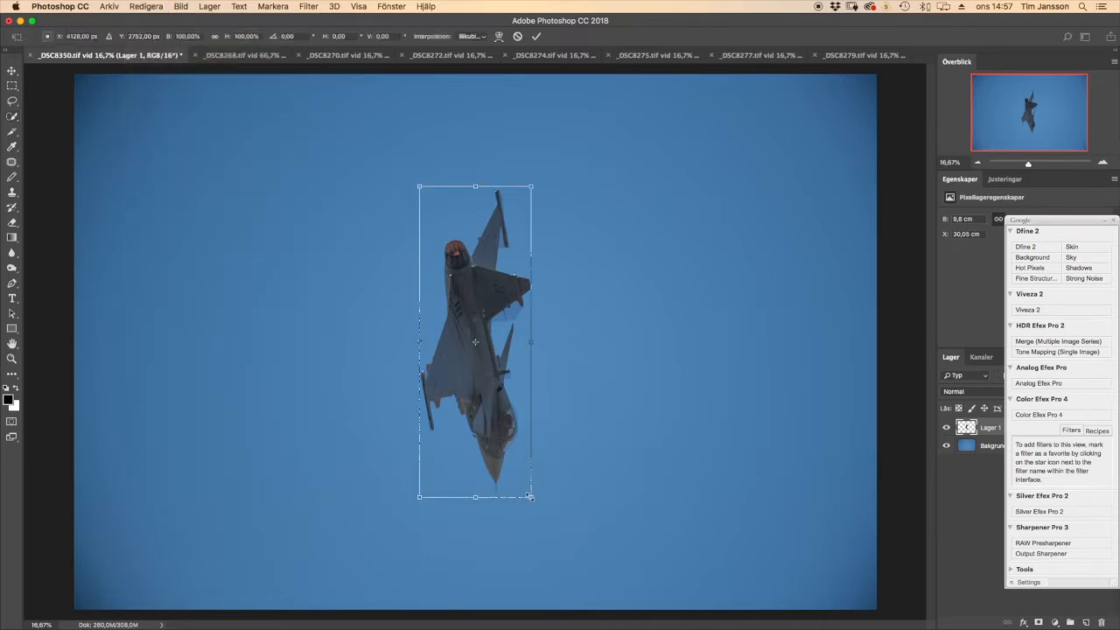
left_click_drag(530, 496, 495, 393)
left_click_drag(464, 313, 154, 208)
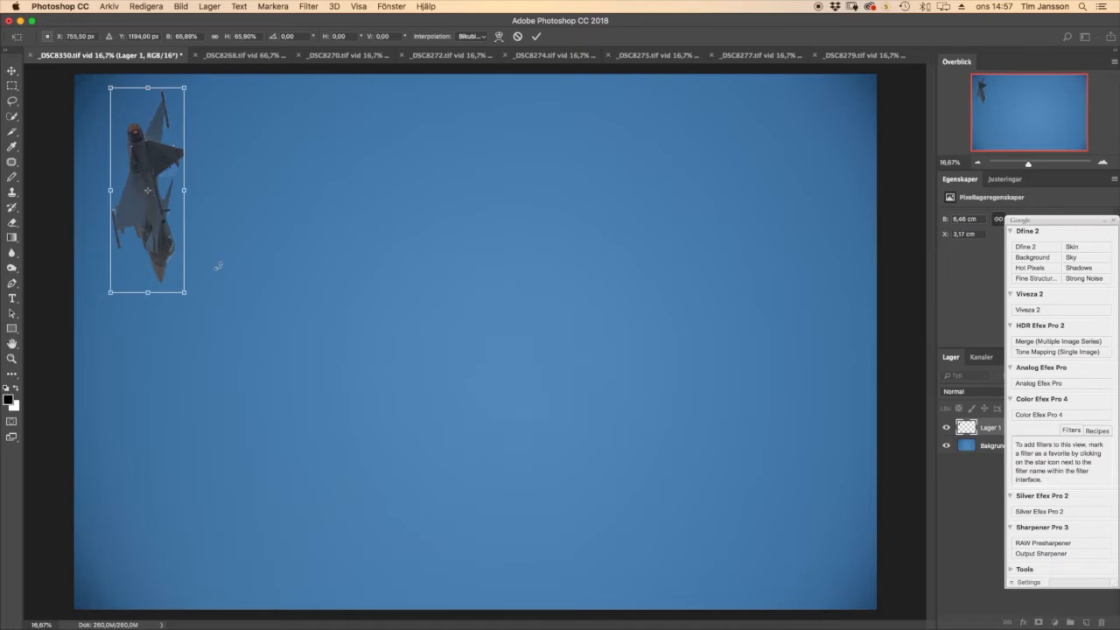
key("Return")
key("w")
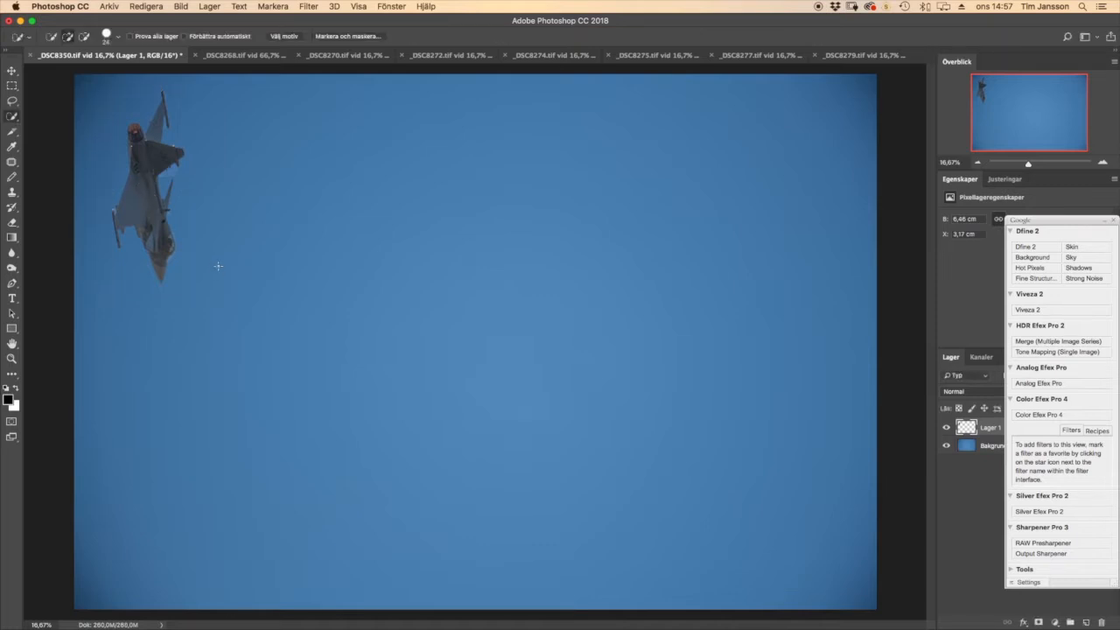
- Select the jet in _DSC8270.tif with Quick Selection, including canard and wingtip rails, and copy it into _DSC8350.tif as a new layer
left_click(216, 59)
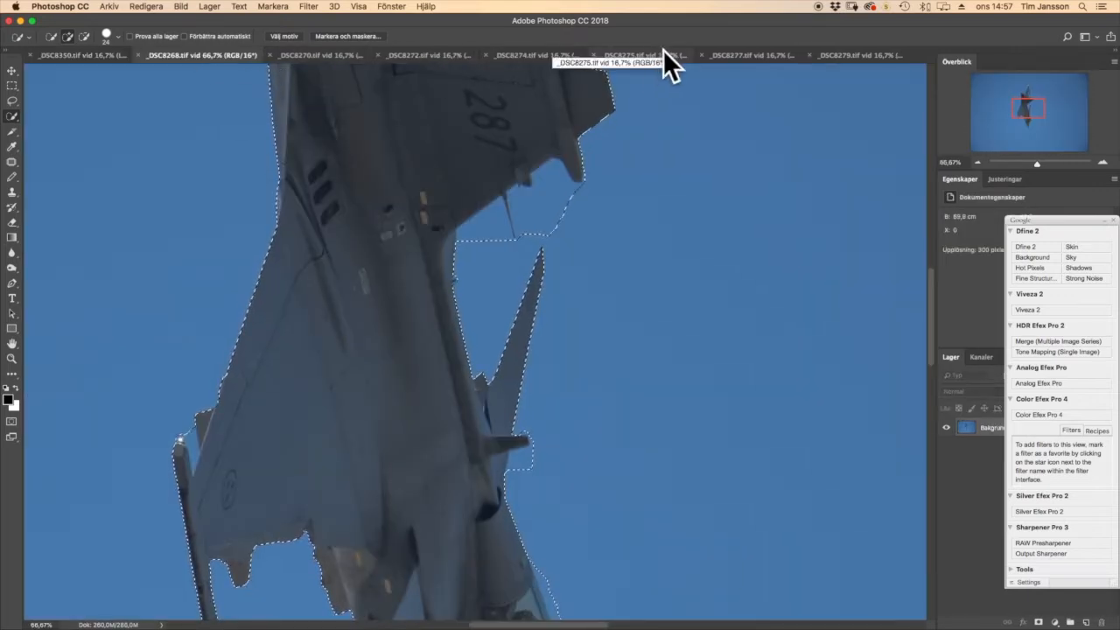
left_click(306, 58)
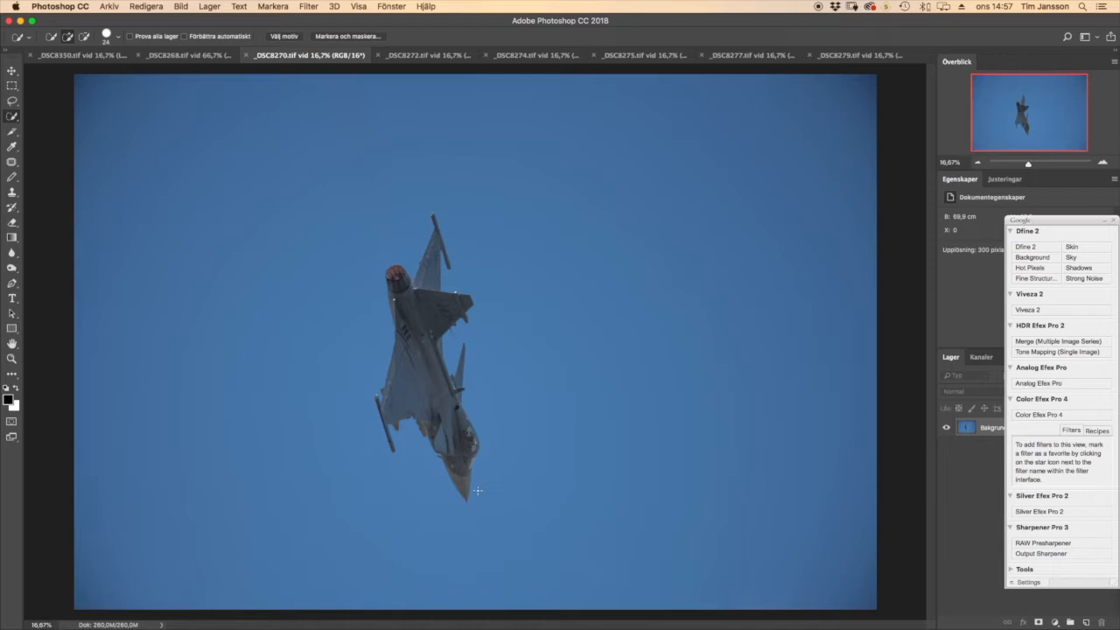
mouse_move(467, 502)
left_mouse_down()
mouse_move(463, 422)
mouse_move(416, 319)
mouse_move(434, 219)
mouse_move(450, 253)
left_mouse_up()
left_click_drag(456, 391, 464, 350)
left_click_drag(387, 432, 392, 450)
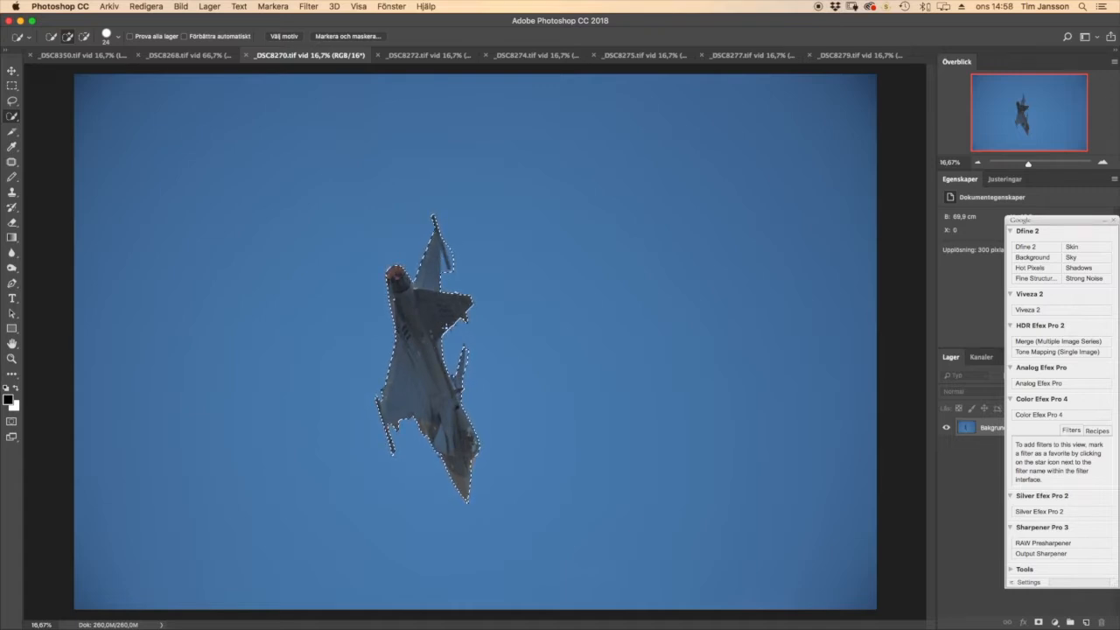
left_click(453, 334)
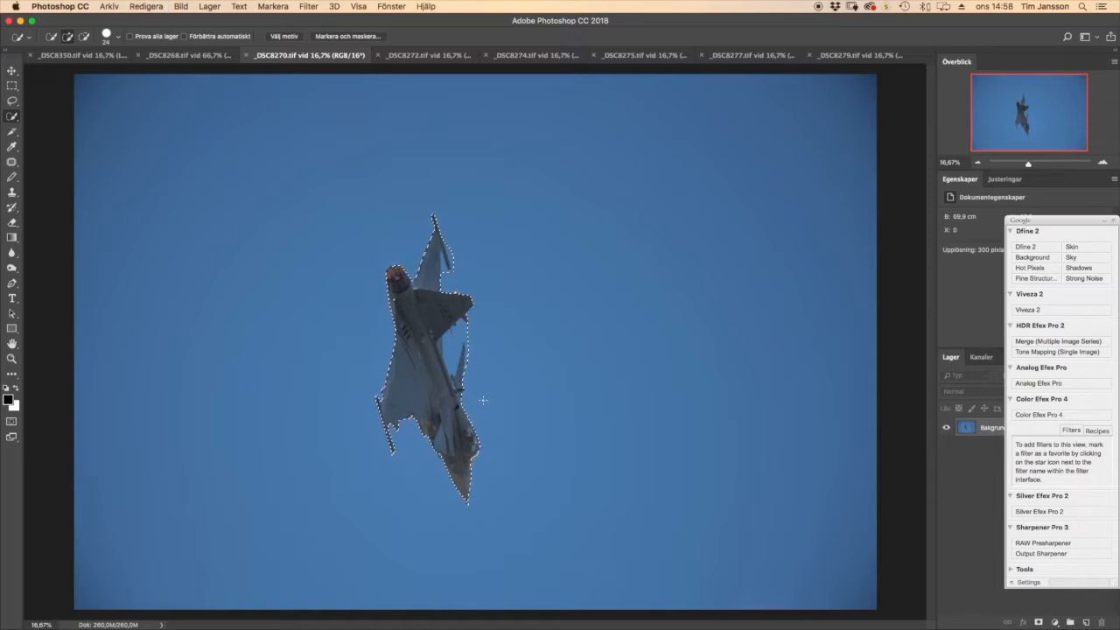
left_click(99, 59)
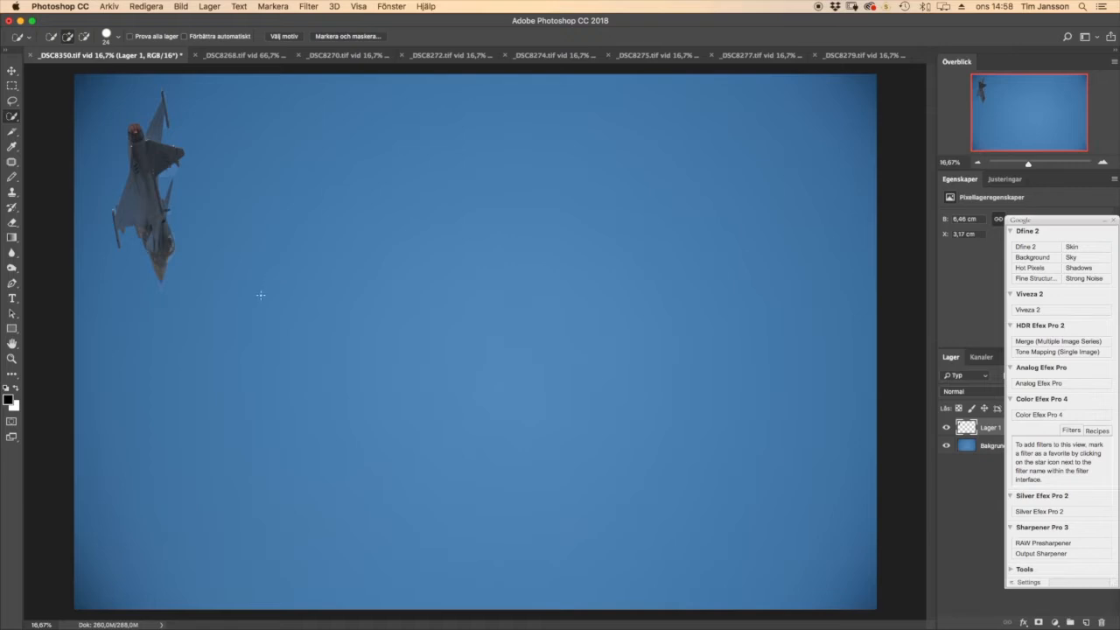
key("super+v")
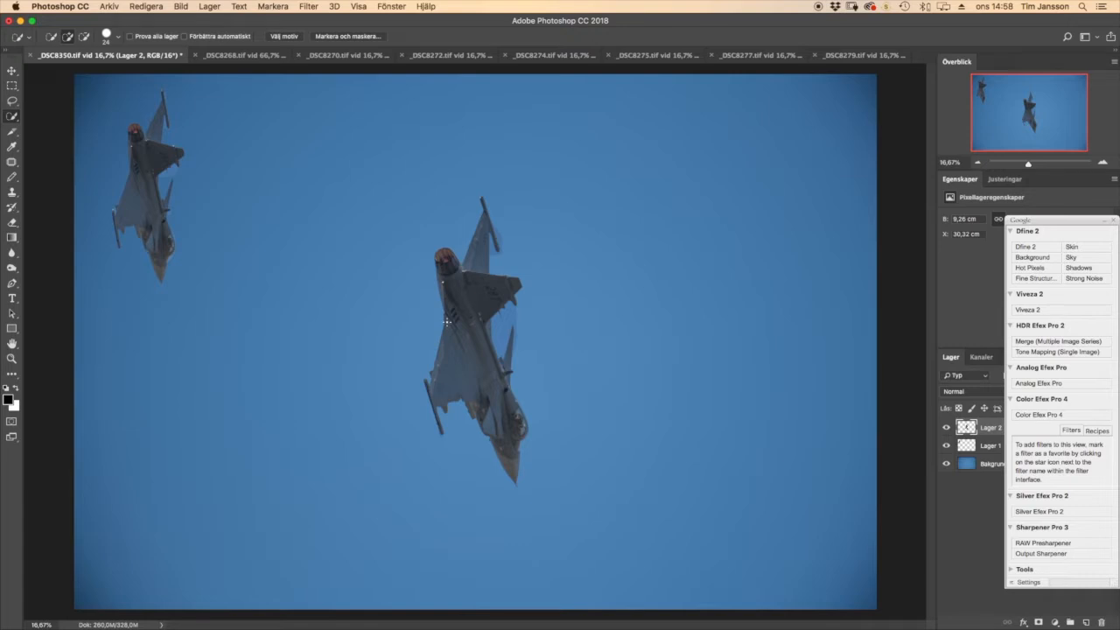
- Scale the second jet to about 41% with Free Transform and place it below and slightly right of the first jet
left_click(130, 7)
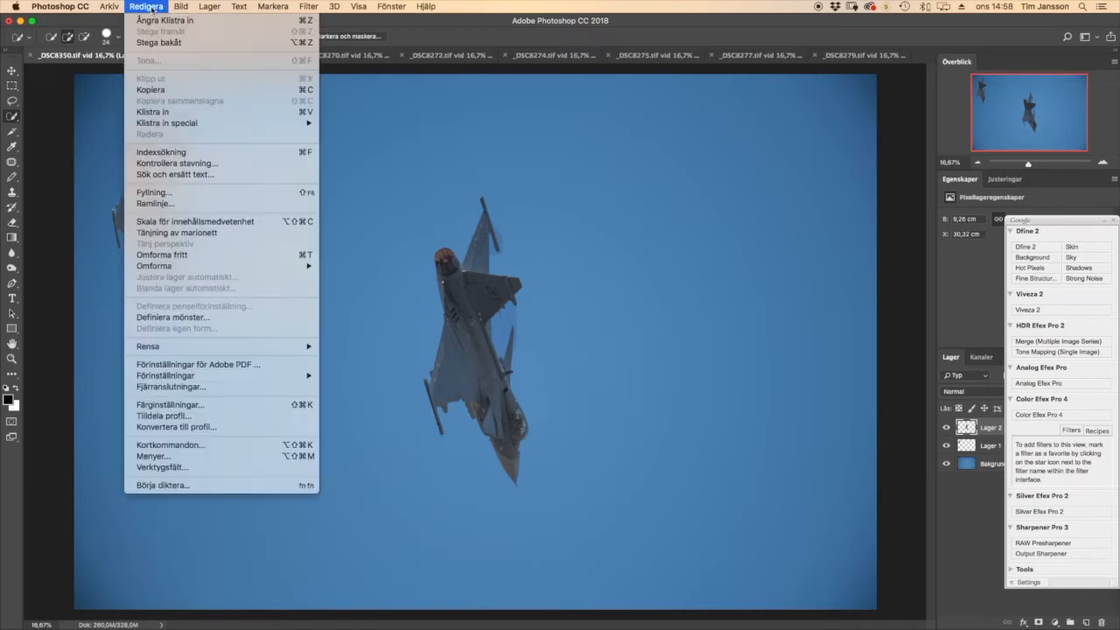
left_click(188, 256)
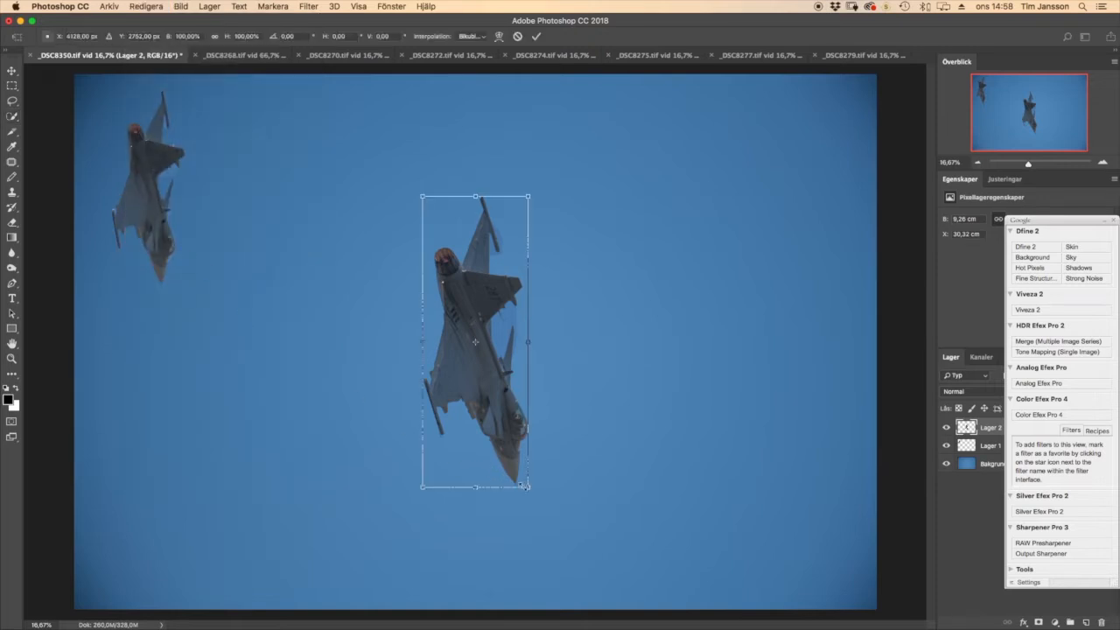
left_click_drag(527, 483, 473, 400)
left_click_drag(469, 310, 220, 382)
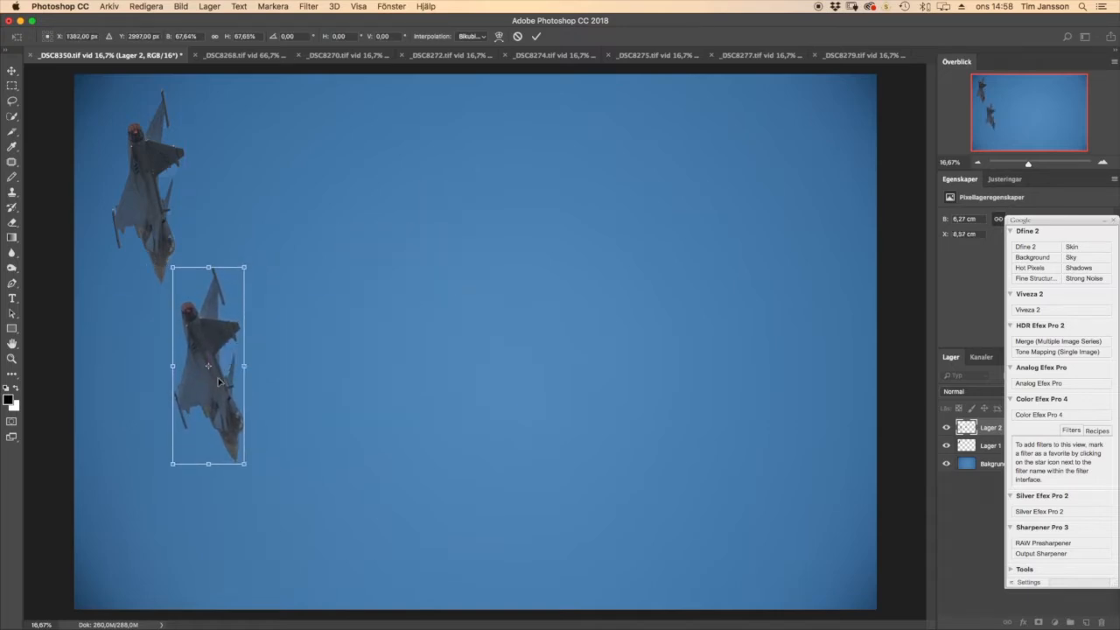
left_click_drag(246, 466, 216, 386)
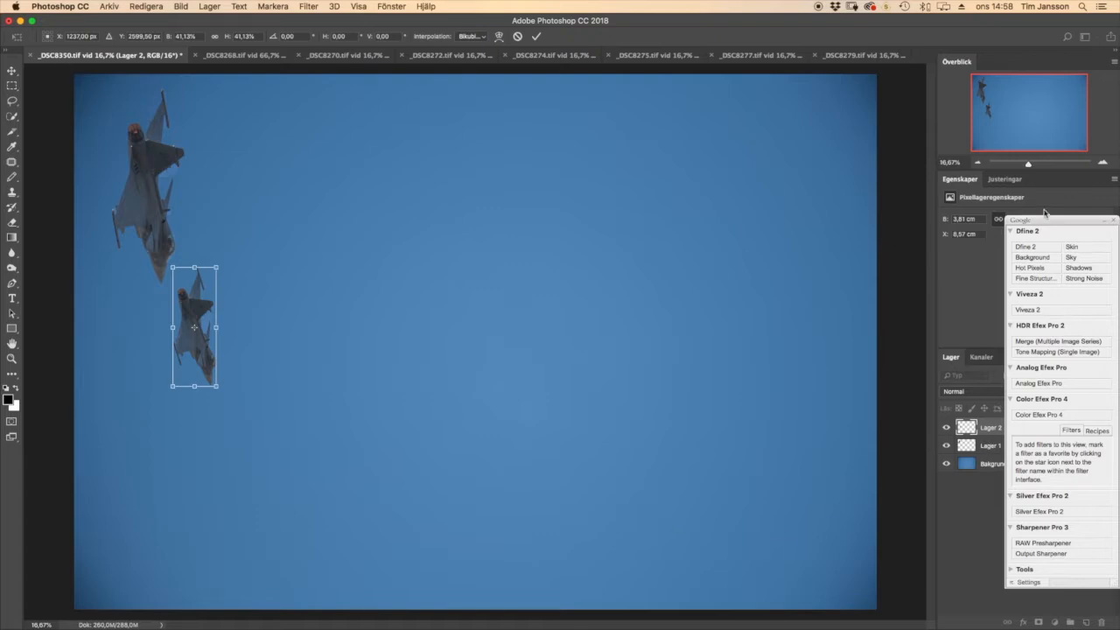
left_click_drag(1022, 221, 1109, 232)
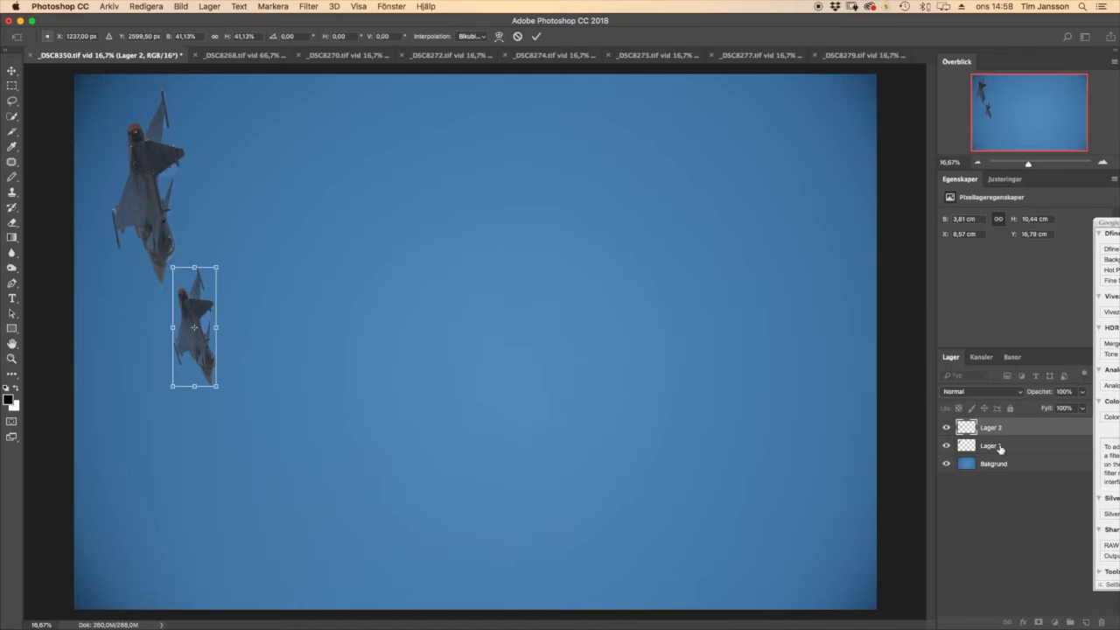
key("Return")
- Scale the first jet on Lager 1 to about 57% and move it closer to the image's upper-left corner
left_click(1001, 447)
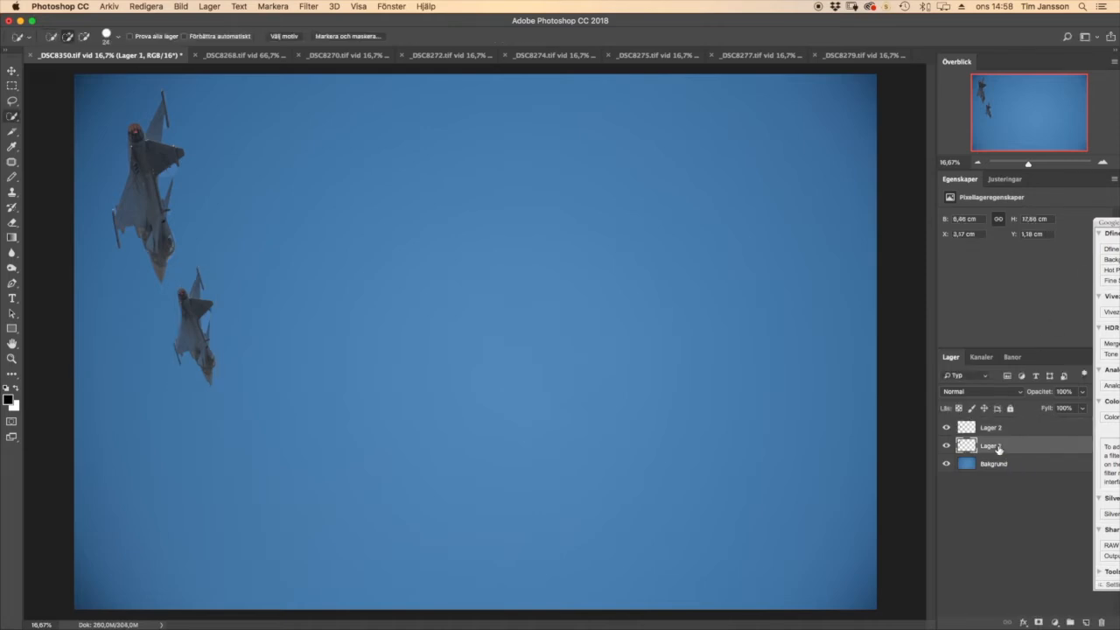
left_click(143, 6)
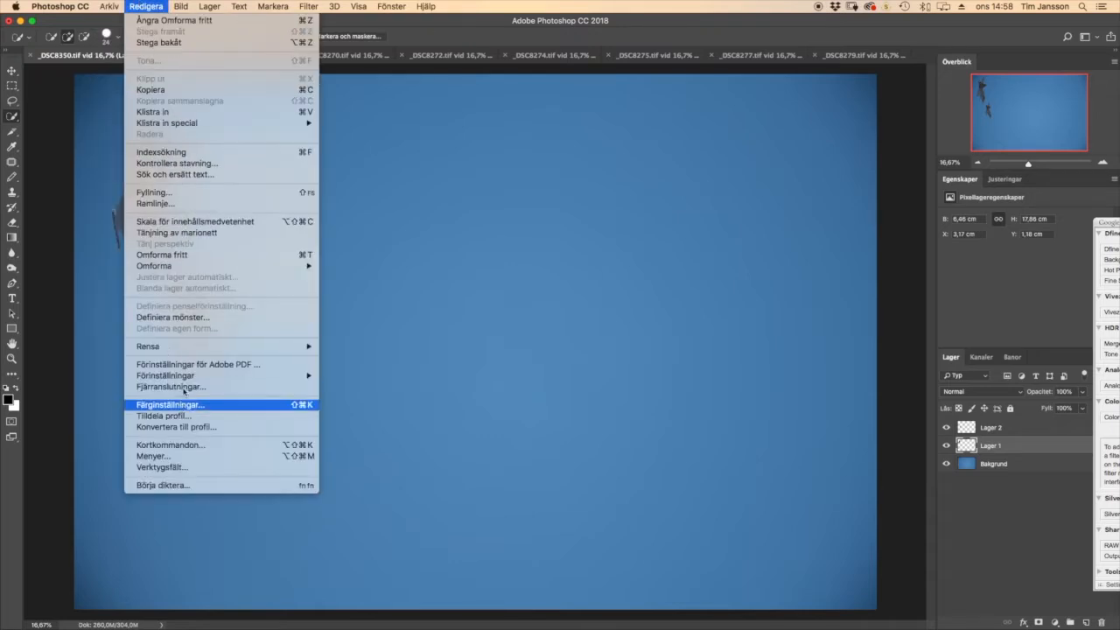
left_click(186, 256)
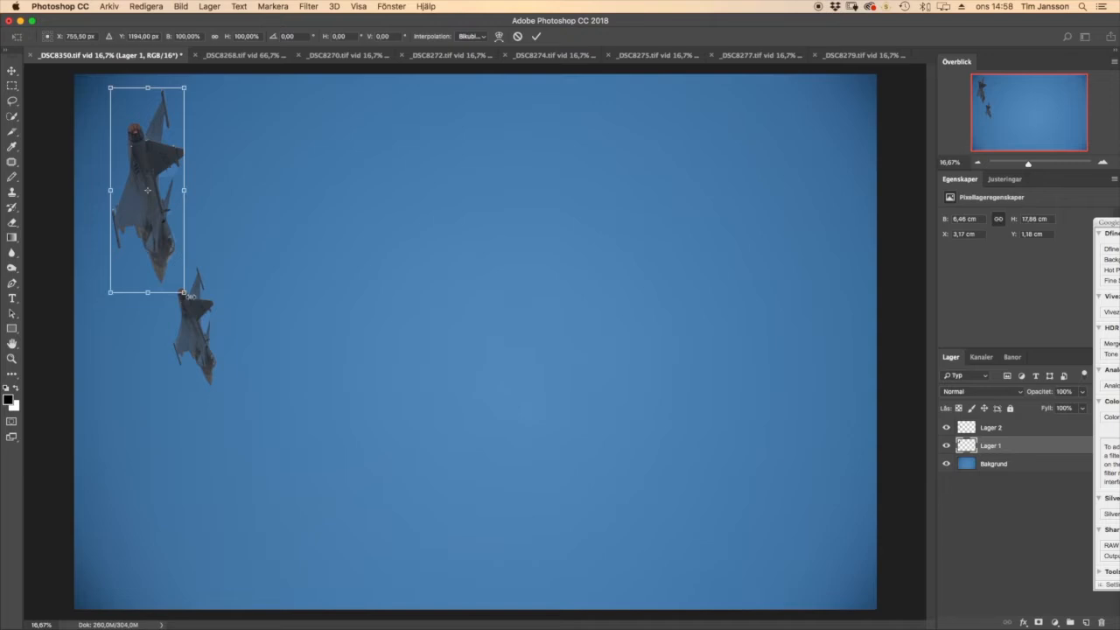
left_click_drag(183, 293, 150, 207)
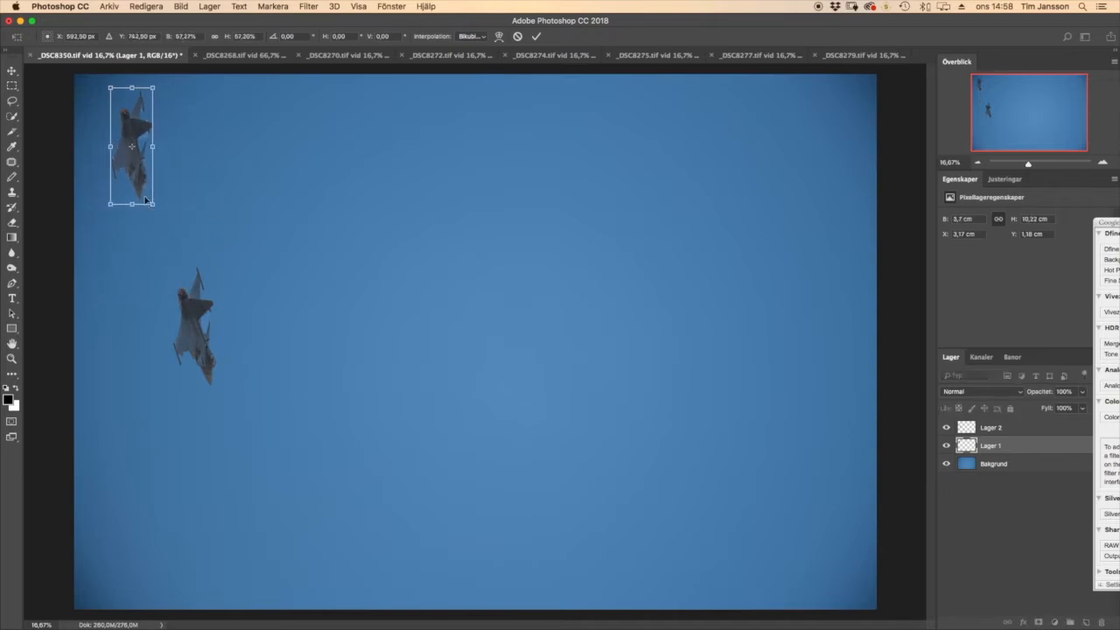
left_click_drag(129, 163, 121, 158)
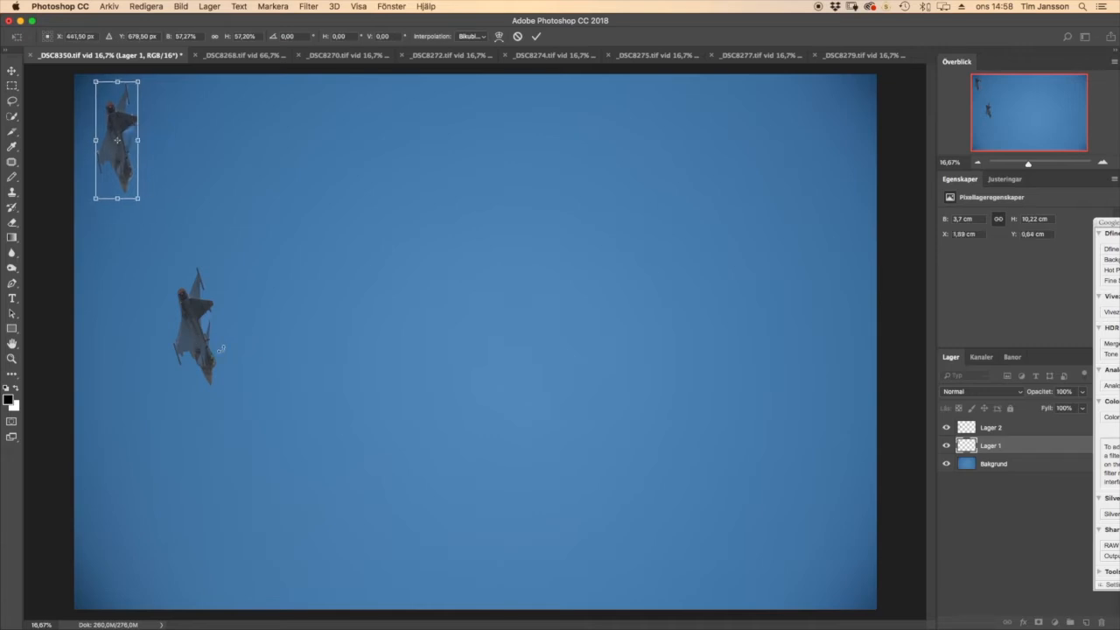
key("Return")
key("w")
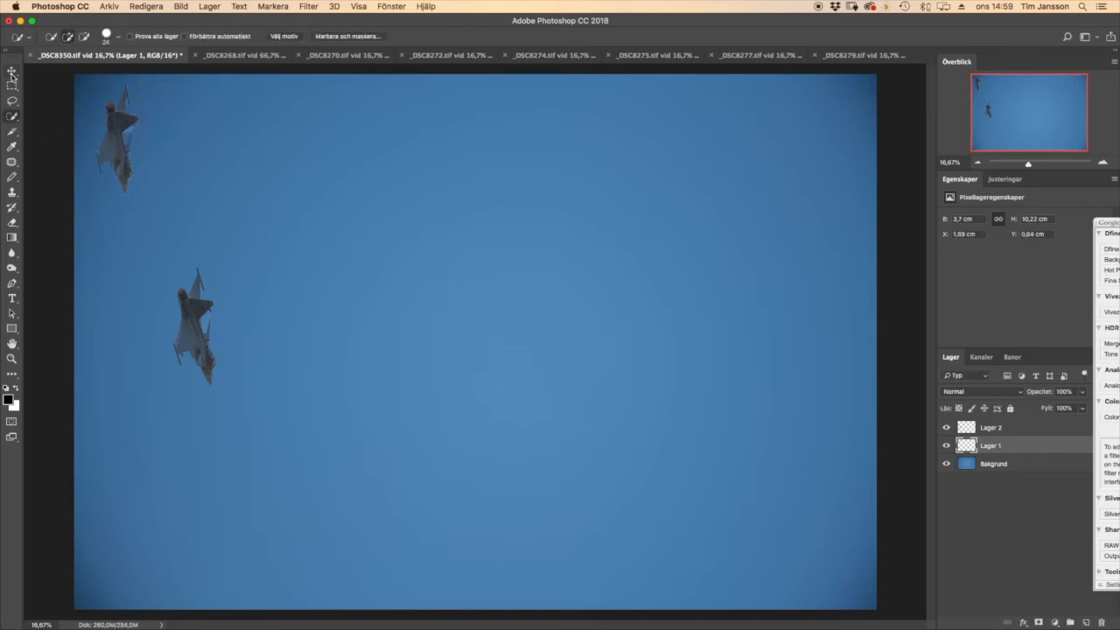
- Move the second jet up and left so it sits just below and right of the first jet
left_click(11, 70)
left_click_drag(208, 352, 160, 280)
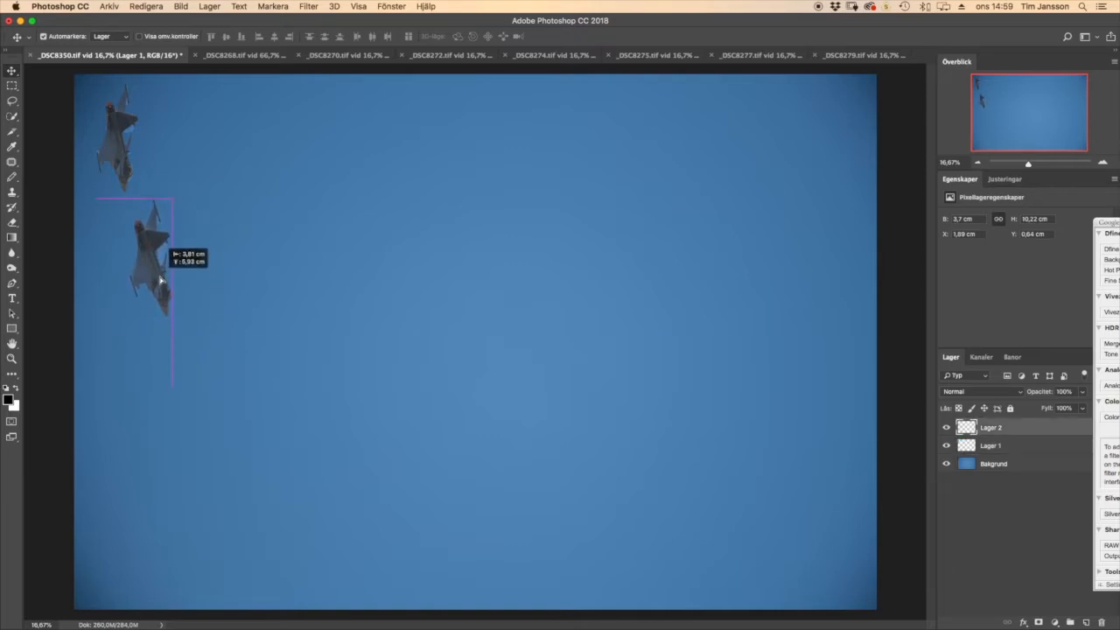
left_click_drag(161, 279, 160, 282)
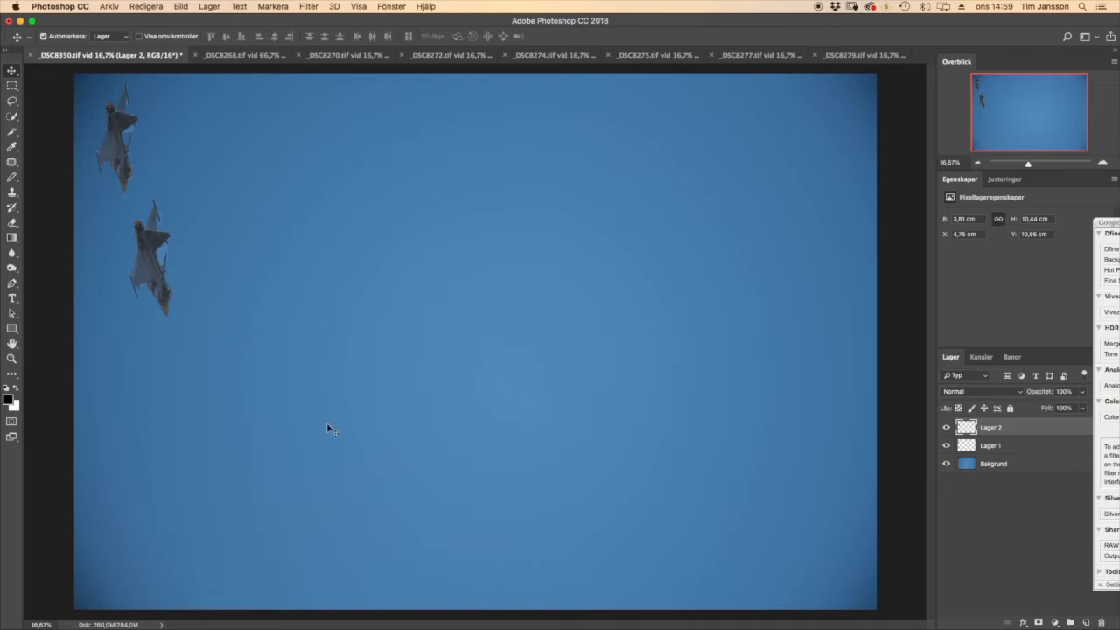
- Select the jet in _DSC8272.tif with Quick Selection, including its wingtip rails, and copy it into _DSC8350.tif as a new layer
left_click(428, 55)
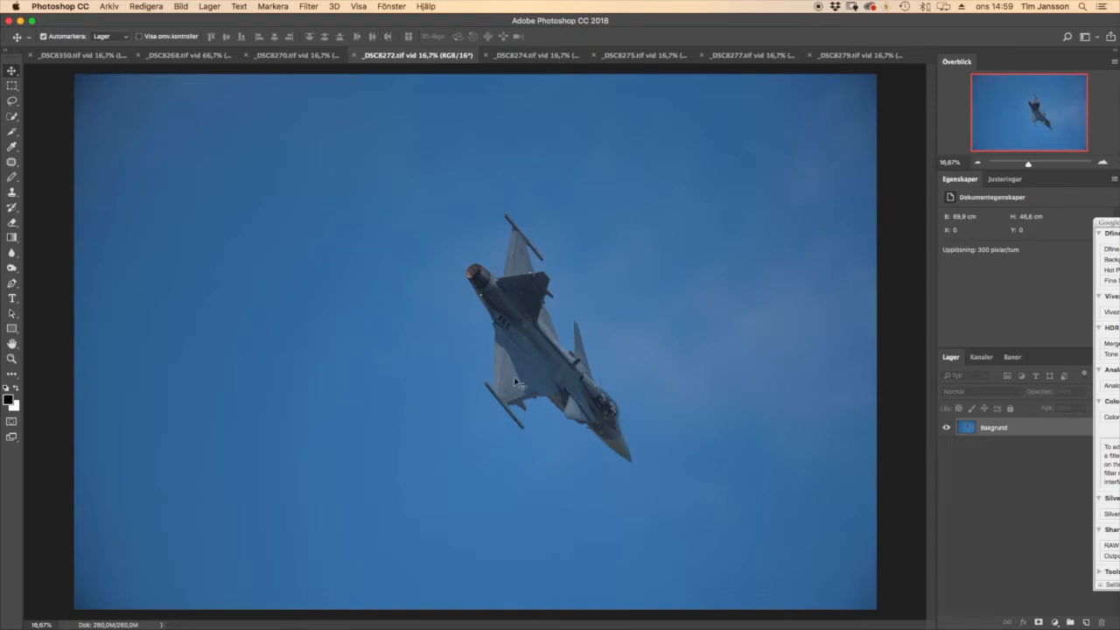
left_click(11, 115)
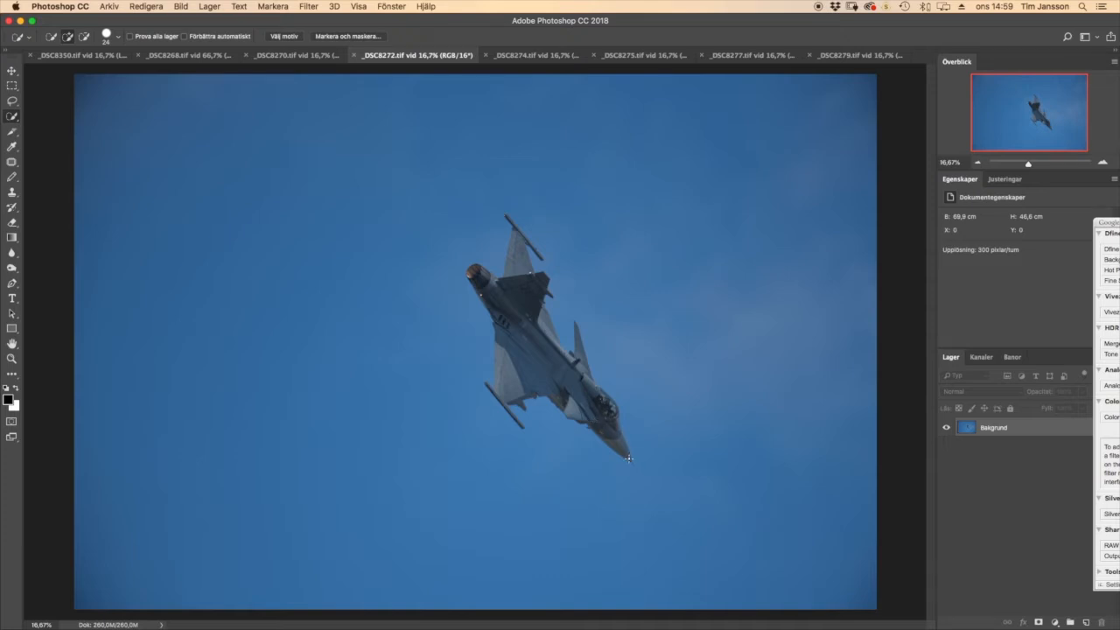
mouse_move(628, 458)
left_mouse_down()
mouse_move(599, 433)
mouse_move(573, 346)
mouse_move(523, 302)
mouse_move(529, 249)
mouse_move(505, 213)
left_mouse_up()
left_click_drag(532, 250, 543, 260)
mouse_move(507, 358)
left_mouse_down()
mouse_move(498, 395)
mouse_move(489, 383)
mouse_move(516, 421)
mouse_move(517, 399)
left_mouse_up()
key("super+z")
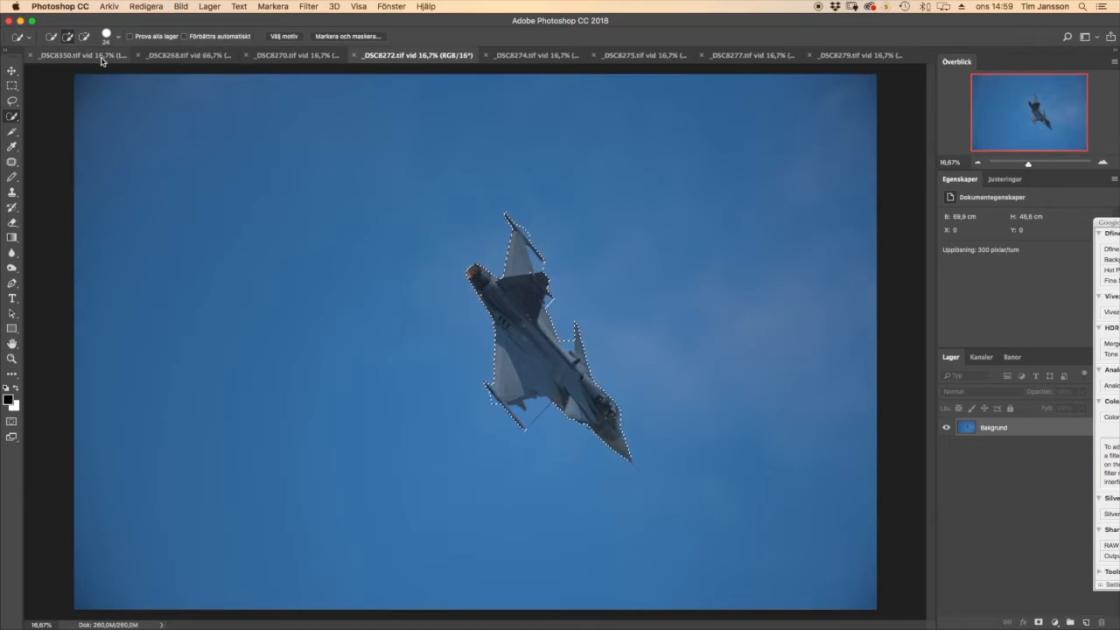
left_click(87, 56)
key("super+v")
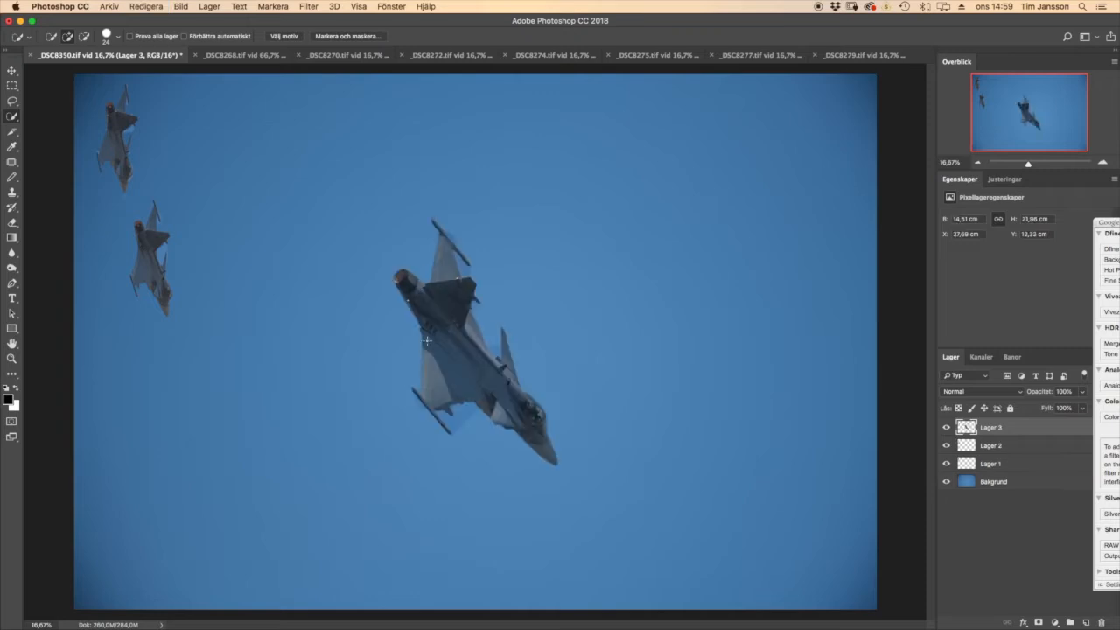
- Scale the third jet on Lager 3 to about 39% with Free Transform and place it below and right of the second jet
left_click(145, 7)
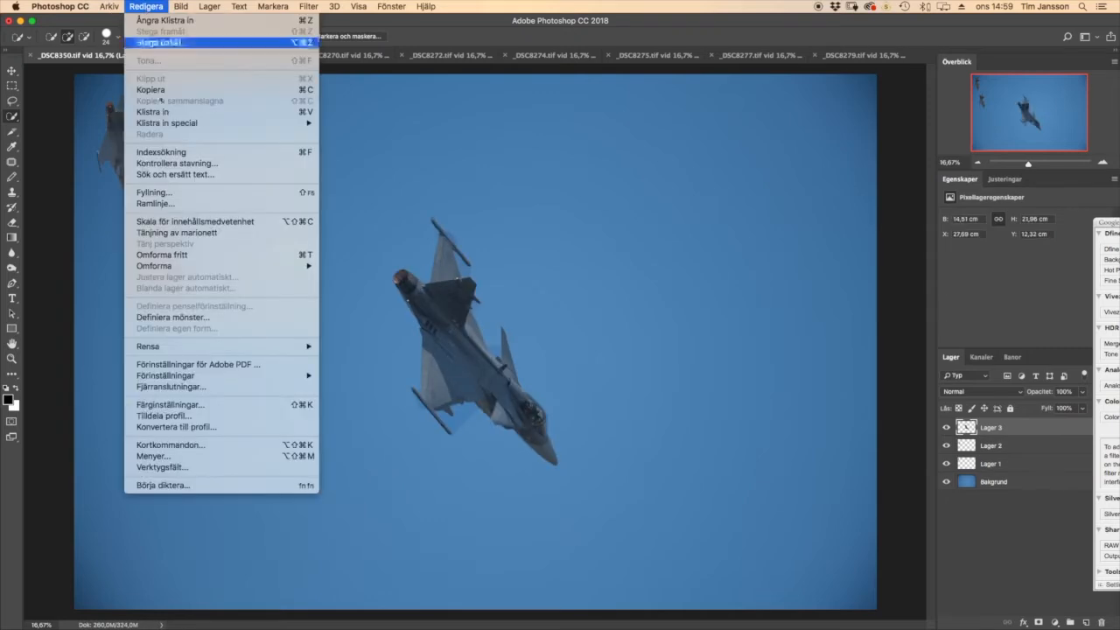
left_click(193, 254)
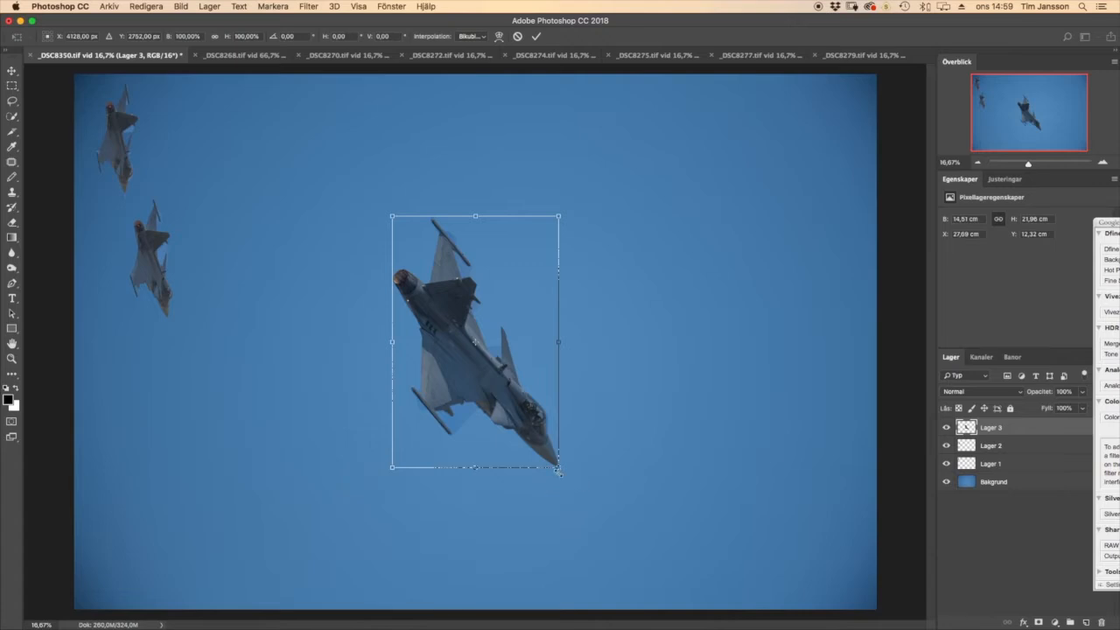
left_click_drag(558, 468, 435, 333)
left_click_drag(431, 291, 233, 387)
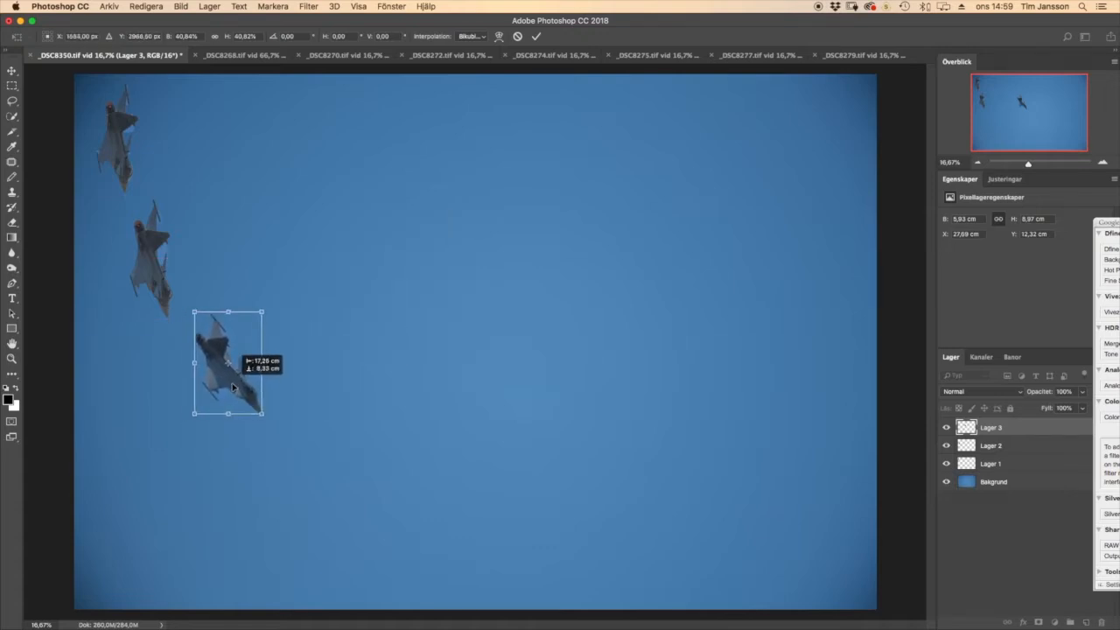
left_click_drag(232, 387, 244, 409)
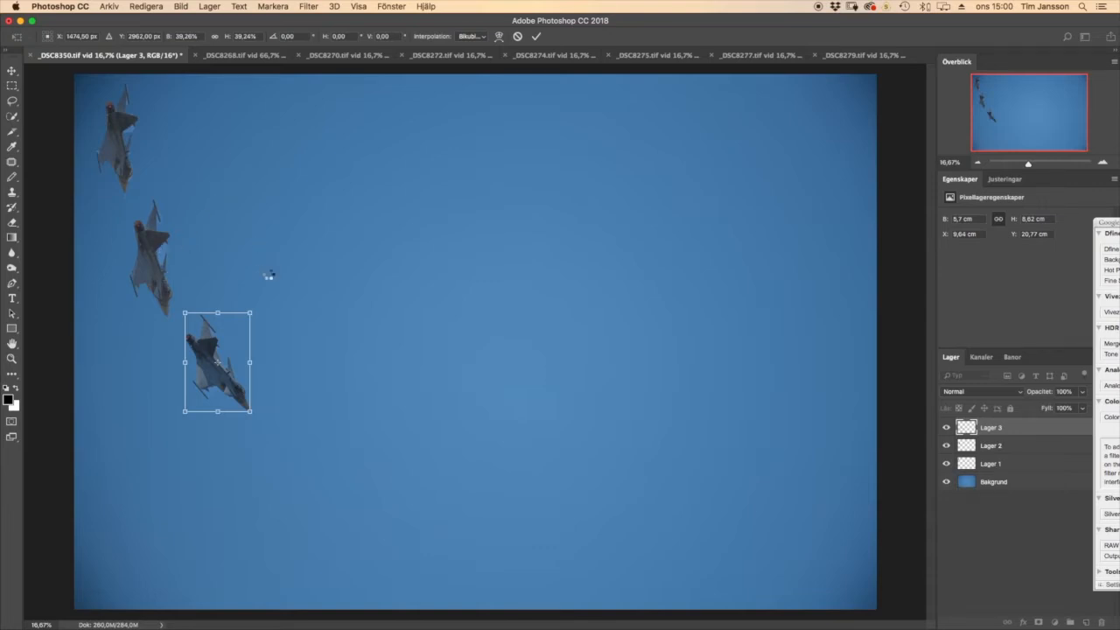
key("Return")
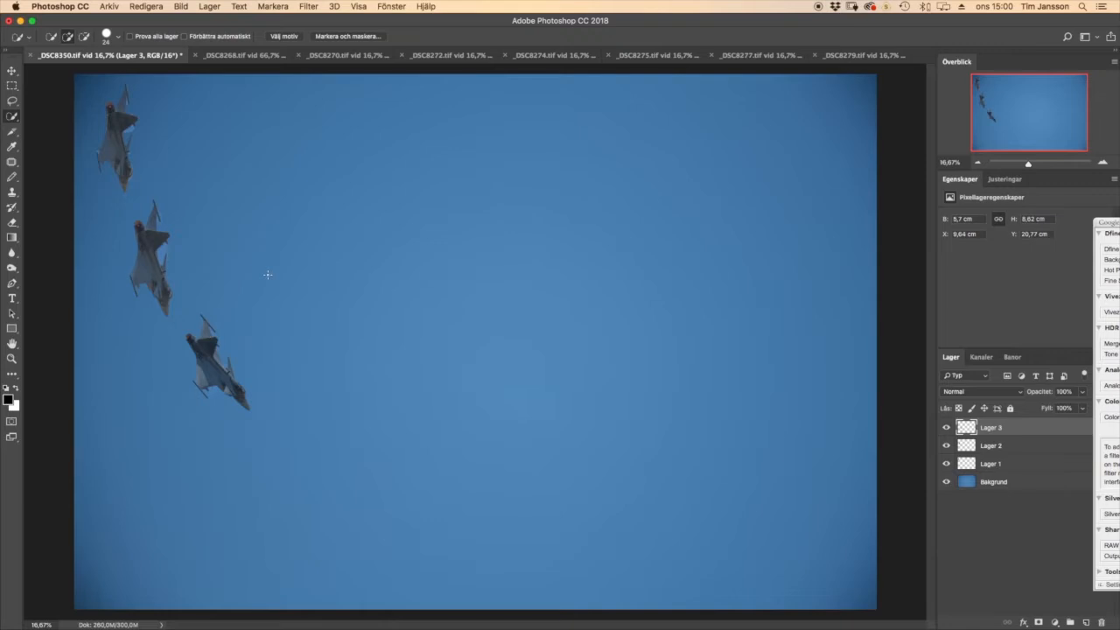
- Select the jet in _DSC8274.tif with Quick Selection and copy it into _DSC8350.tif as a new layer
left_click(465, 56)
left_click(545, 56)
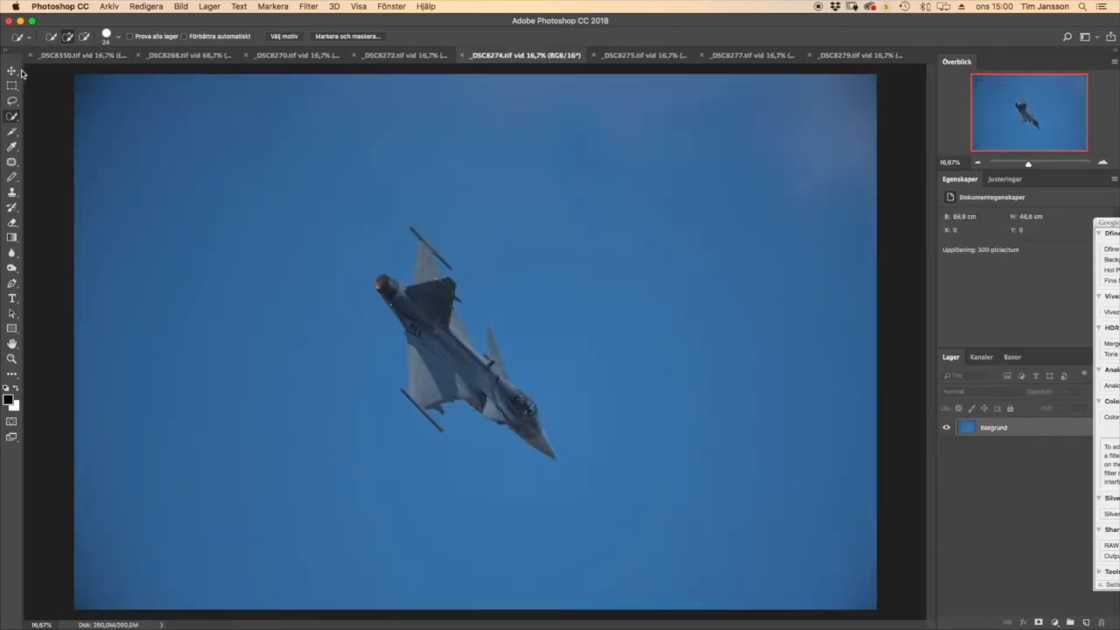
mouse_move(552, 455)
left_mouse_down()
mouse_move(525, 405)
mouse_move(418, 308)
mouse_move(426, 254)
mouse_move(411, 230)
mouse_move(451, 267)
mouse_move(466, 340)
mouse_move(496, 357)
mouse_move(490, 326)
left_mouse_up()
left_click_drag(420, 360, 438, 427)
left_click(559, 466)
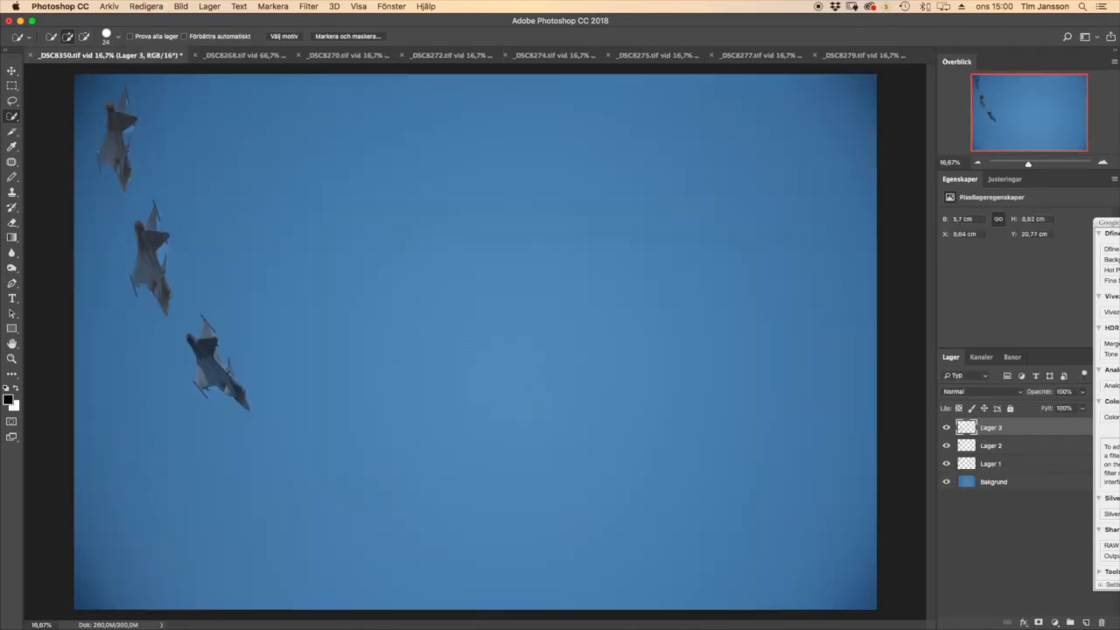
key("super+v")
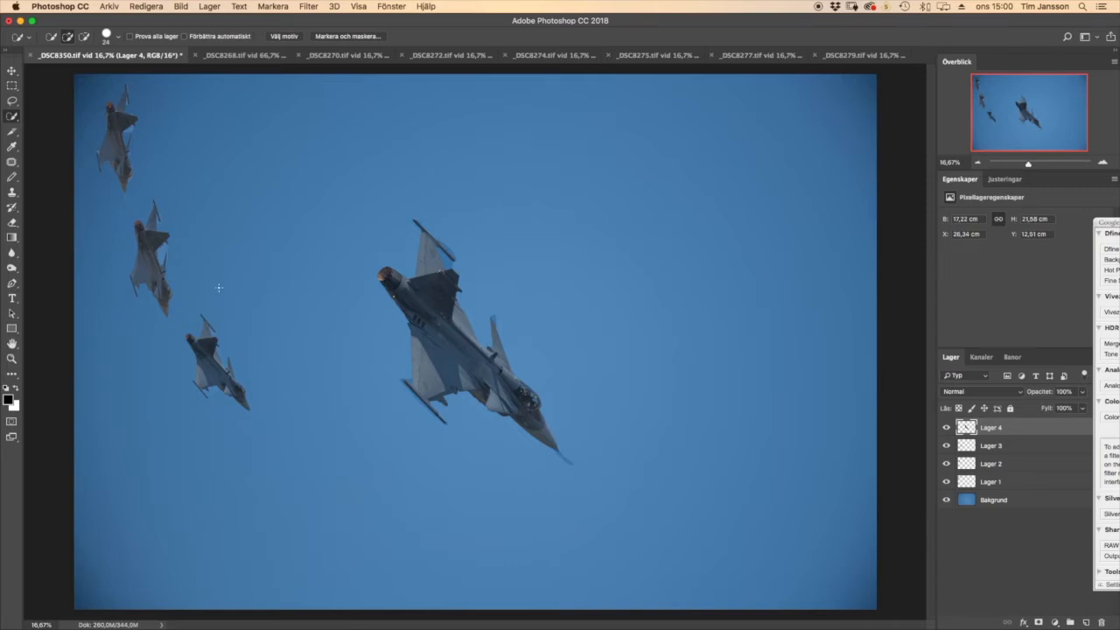
- Scale the fourth jet on Lager 4 to about 40% with Free Transform and place it below and right of the third jet
left_click(11, 75)
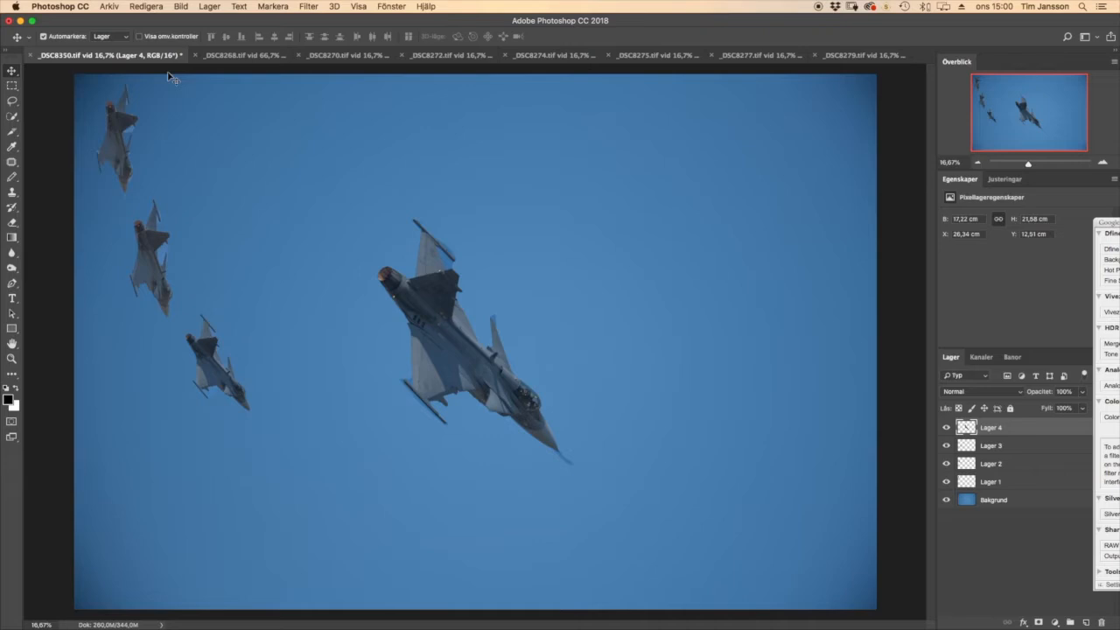
left_click(142, 8)
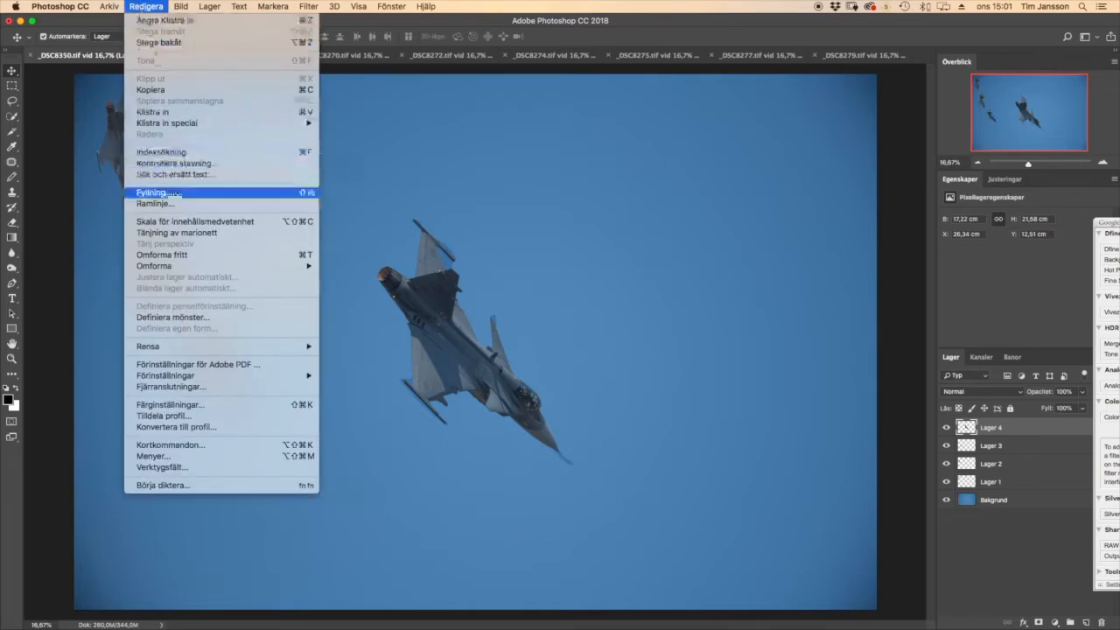
left_click(162, 255)
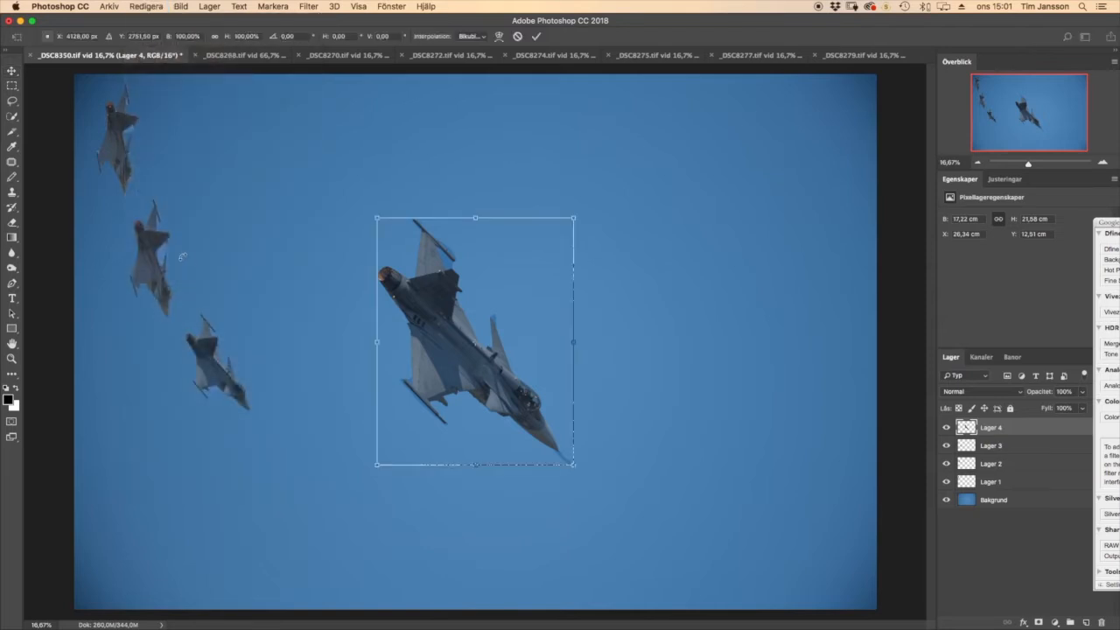
left_click_drag(571, 465, 436, 334)
left_click_drag(424, 282, 326, 469)
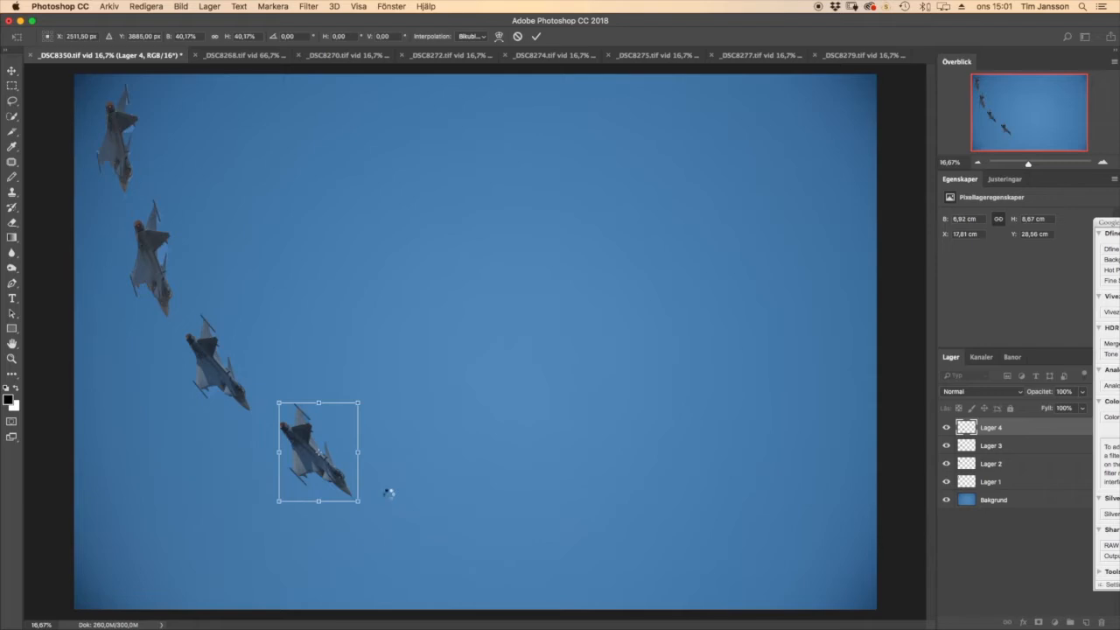
key("Return")
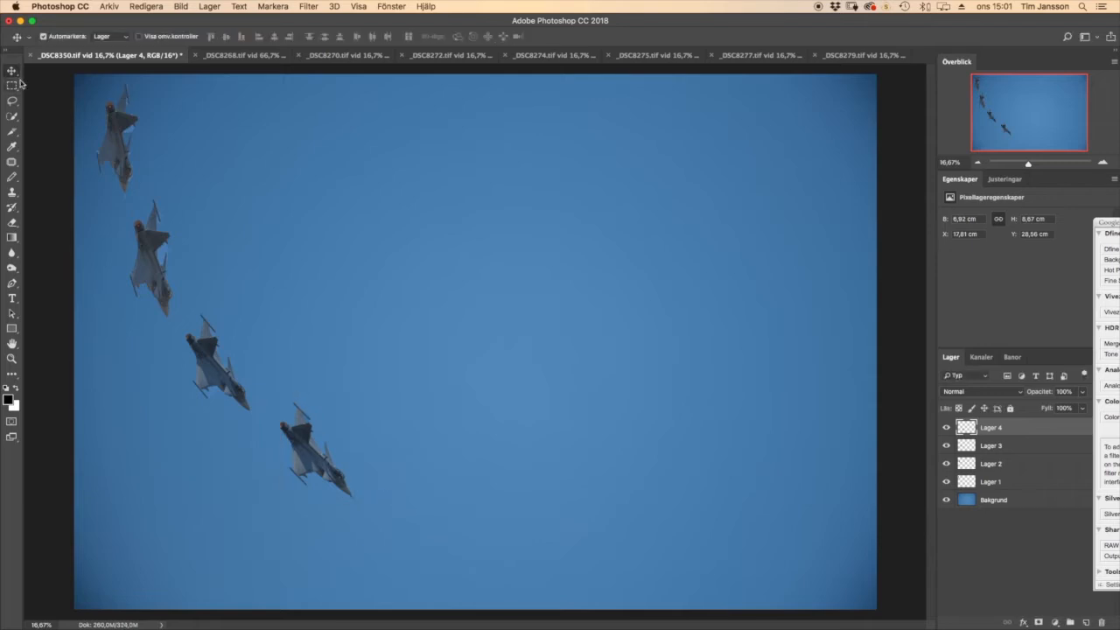
- Rotate the second jet about 6.8° counterclockwise, shrink it slightly and shift it up and left towards the first jet
left_click(150, 260)
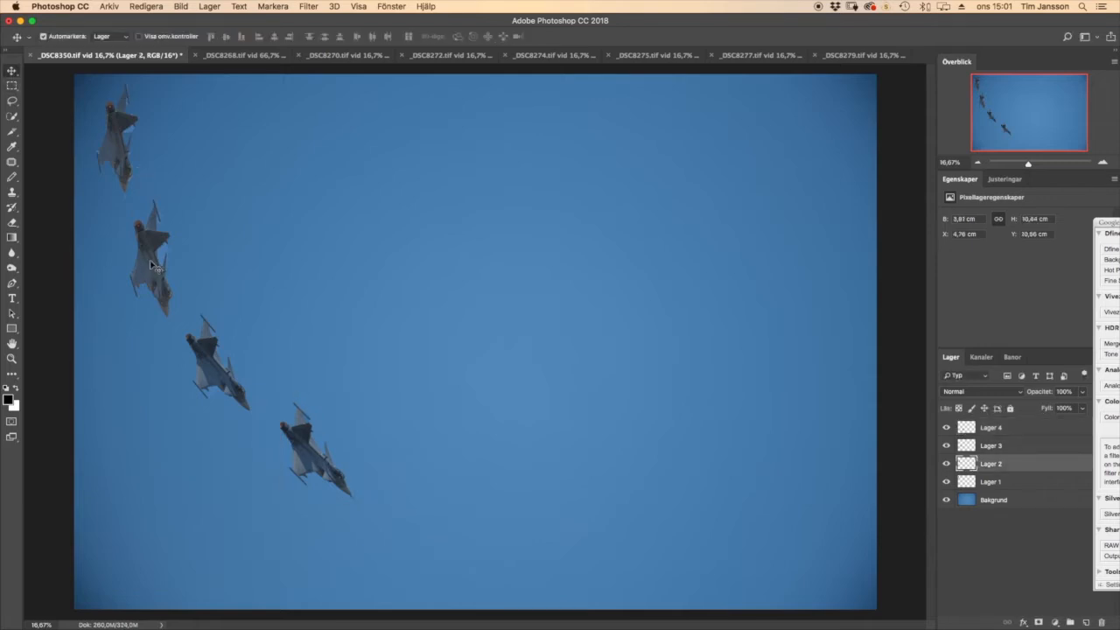
left_click(134, 7)
left_click(169, 259)
left_click_drag(221, 269, 222, 265)
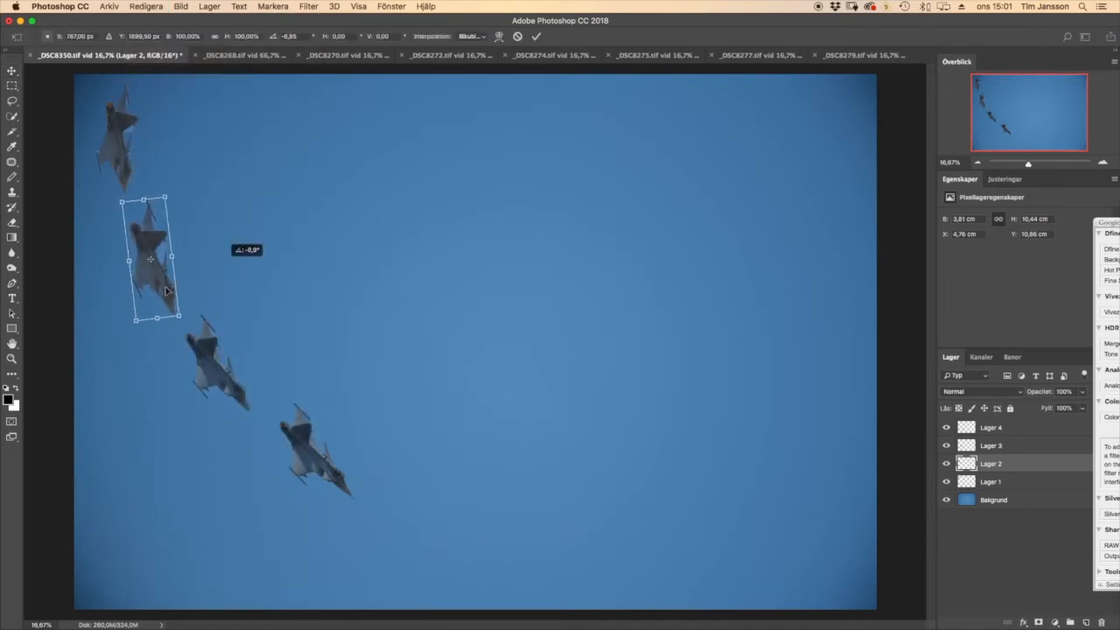
left_click_drag(160, 282, 155, 271)
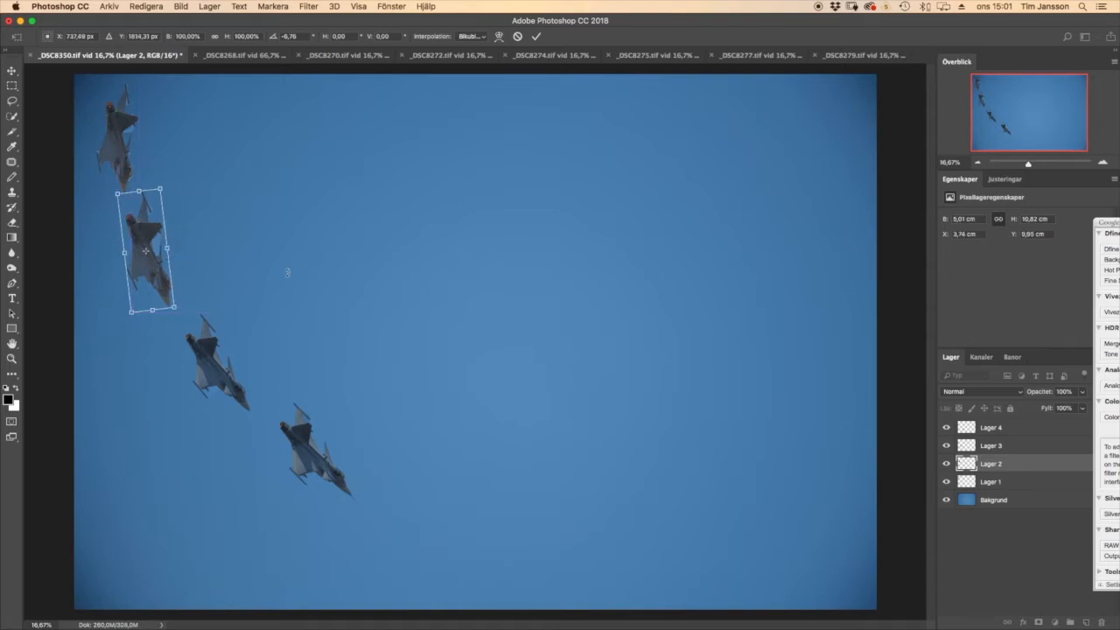
left_click_drag(173, 306, 171, 300)
key("Return")
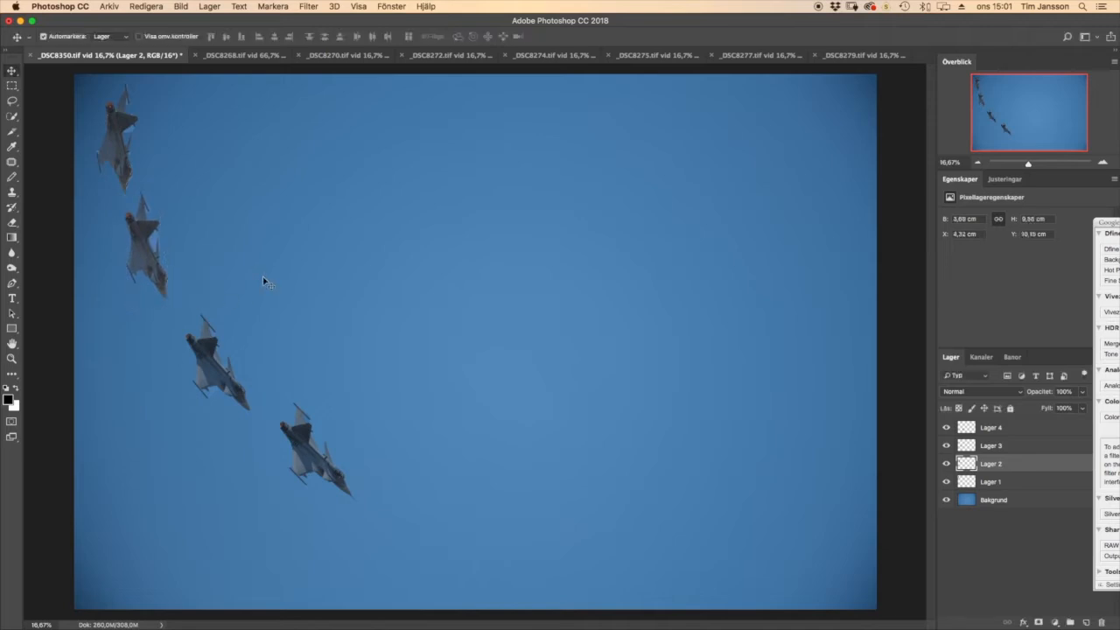
- Move the third and fourth jets slightly up and left to tighten the spacing behind the second jet
left_click_drag(221, 378, 210, 365)
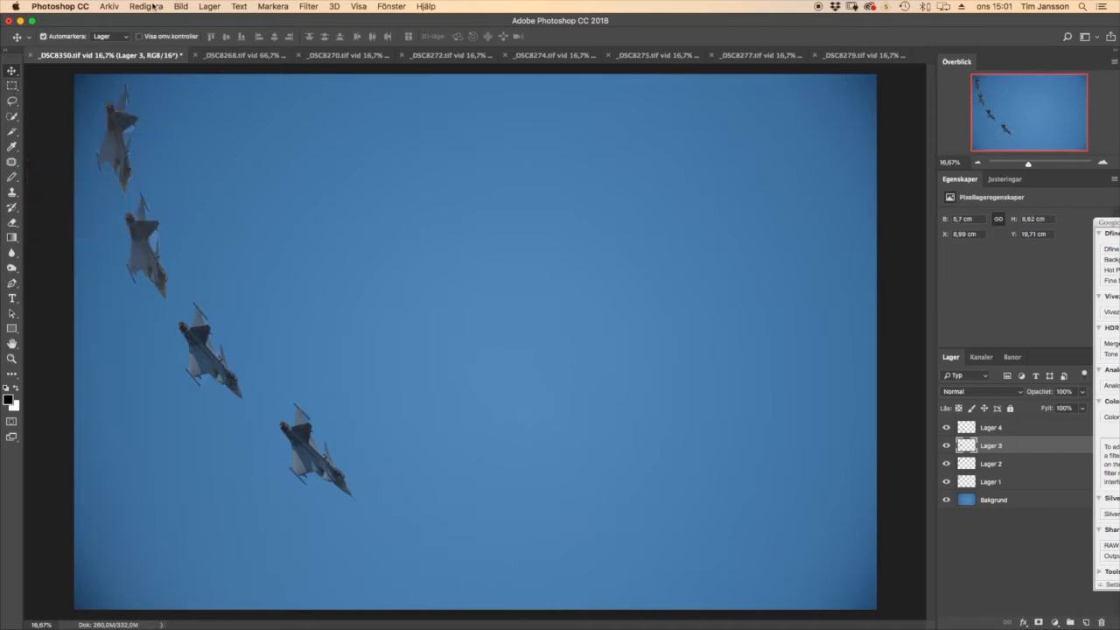
left_click_drag(313, 463, 294, 442)
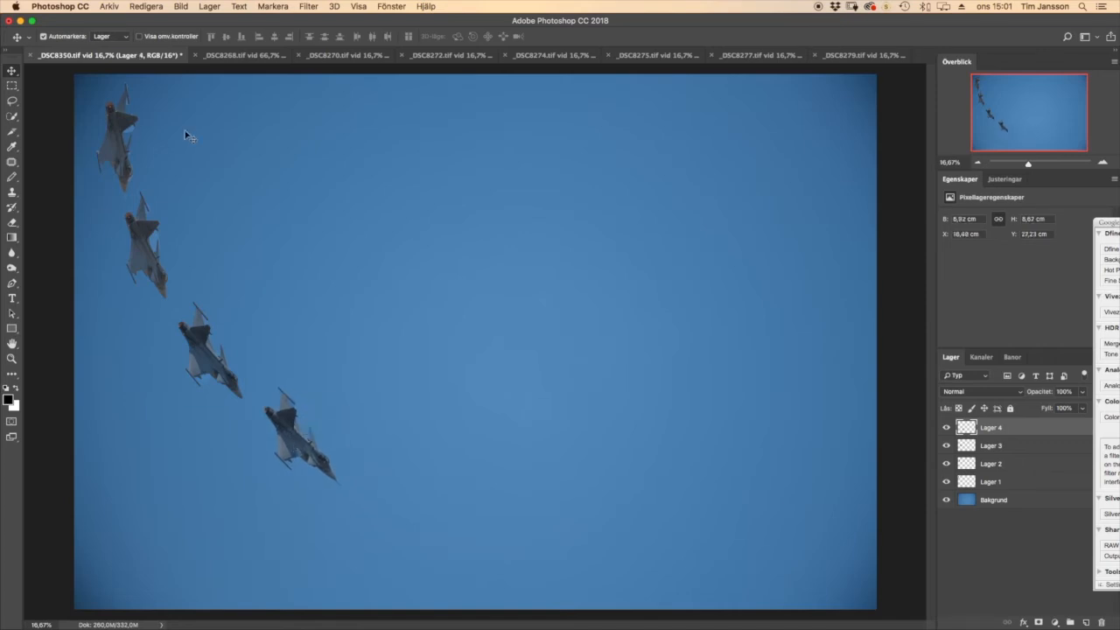
- Rotate the fourth jet about 9.2° counterclockwise with Free Transform and adjust its position along the arc
left_click(146, 6)
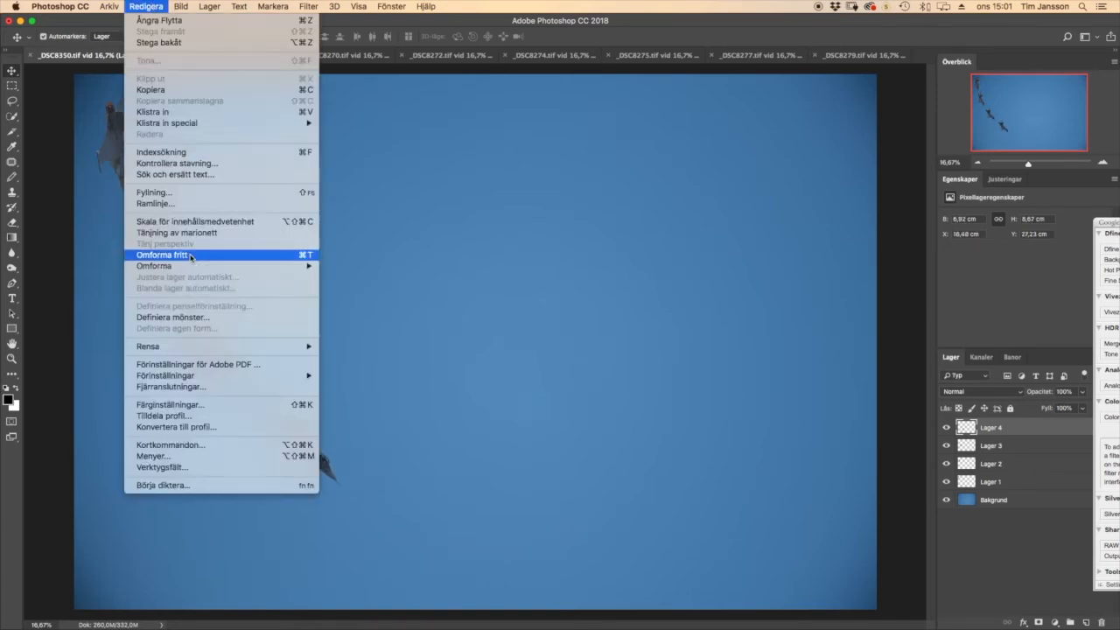
left_click(166, 256)
left_click_drag(368, 442, 367, 426)
left_click_drag(306, 449, 307, 442)
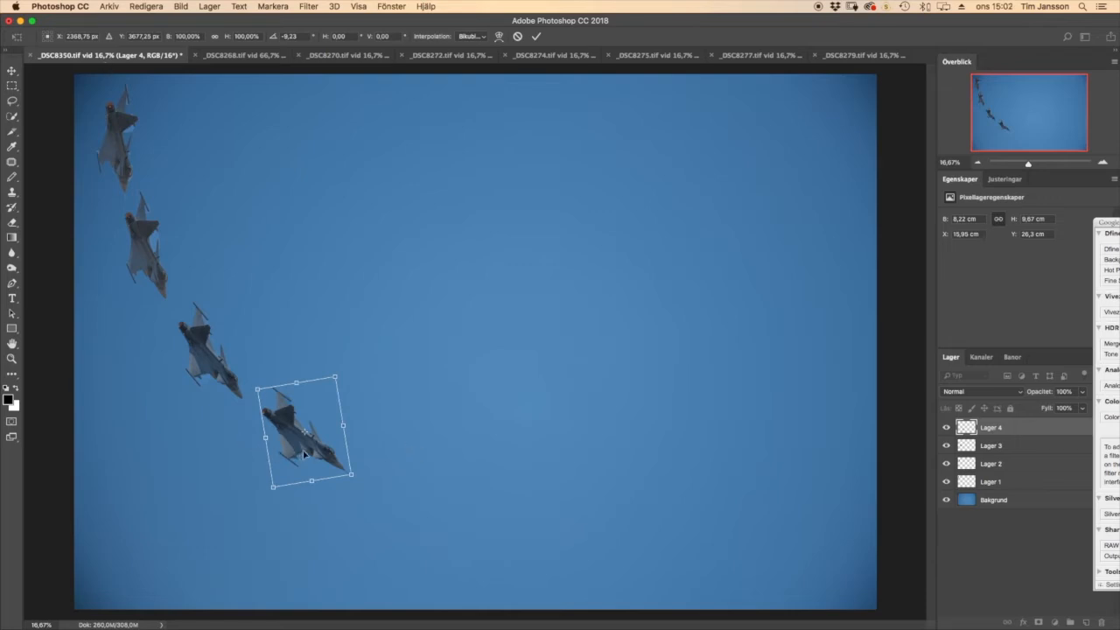
key("Return")
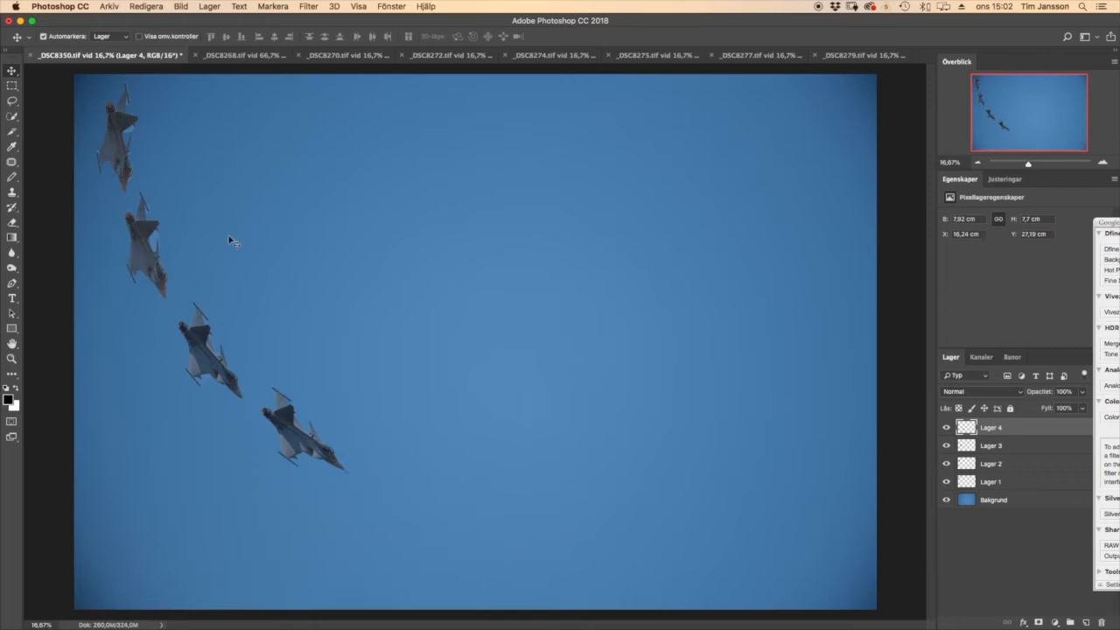
- Select the jet in _DSC8275.tif with Quick Selection, including its far canard and the nose tip
left_click(642, 56)
left_click(592, 57)
left_click(632, 55)
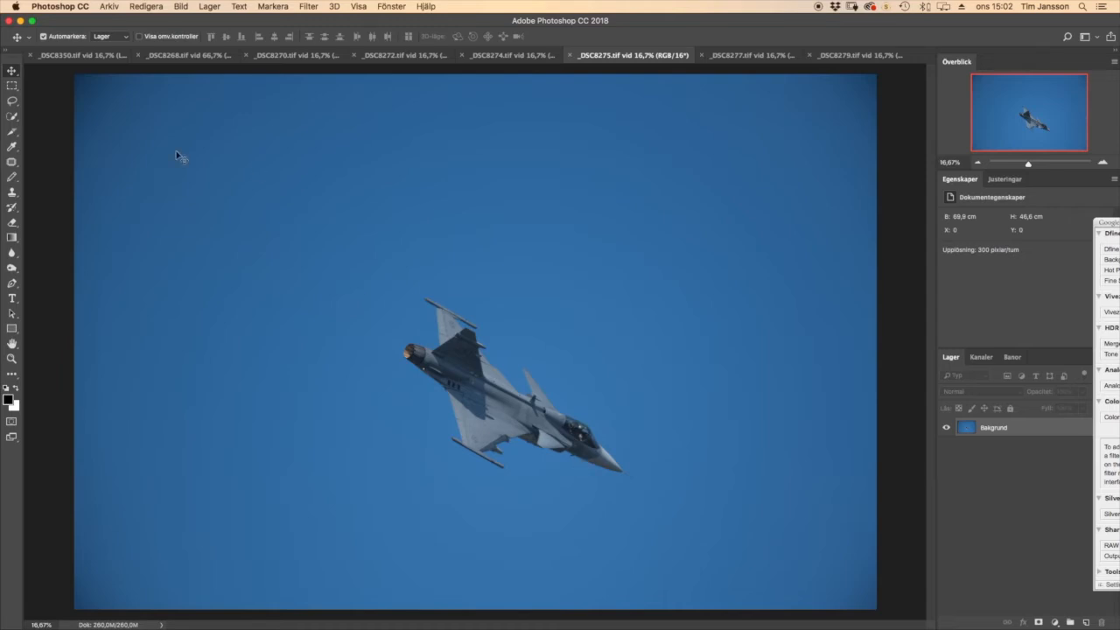
left_click(11, 116)
mouse_move(618, 468)
left_mouse_down()
mouse_move(421, 359)
mouse_move(446, 311)
mouse_move(427, 301)
left_mouse_up()
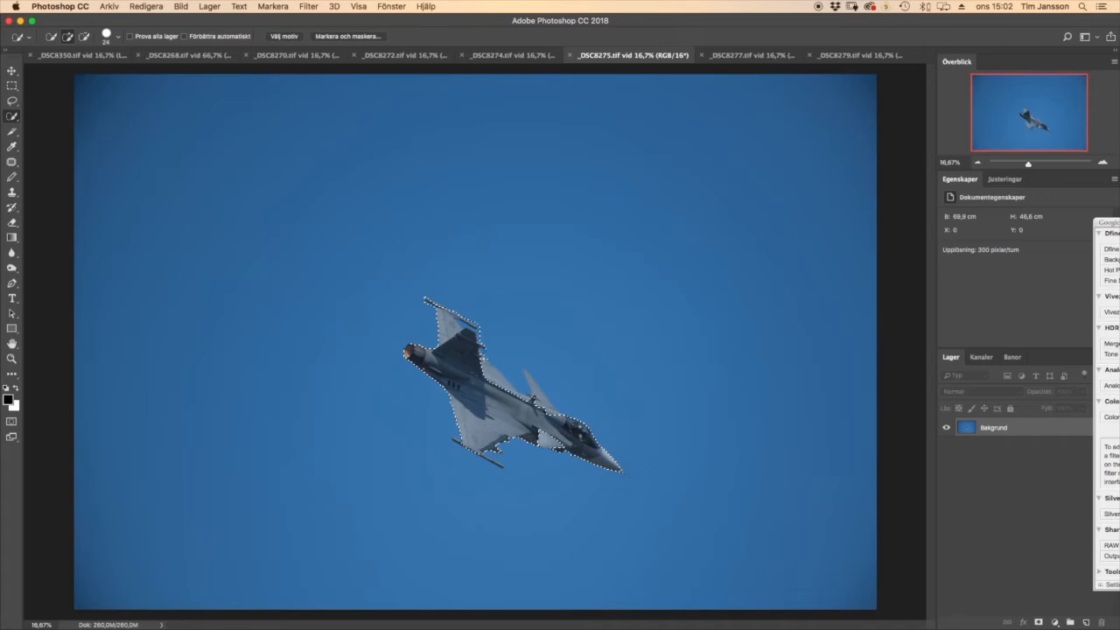
left_click_drag(530, 402, 538, 401)
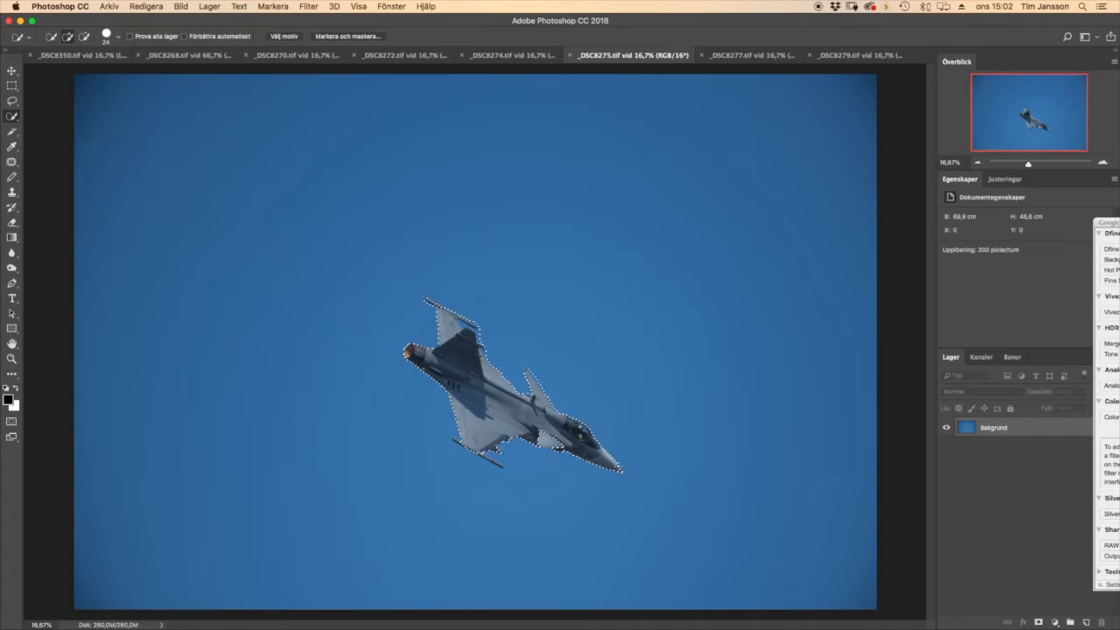
left_click_drag(623, 471, 634, 478)
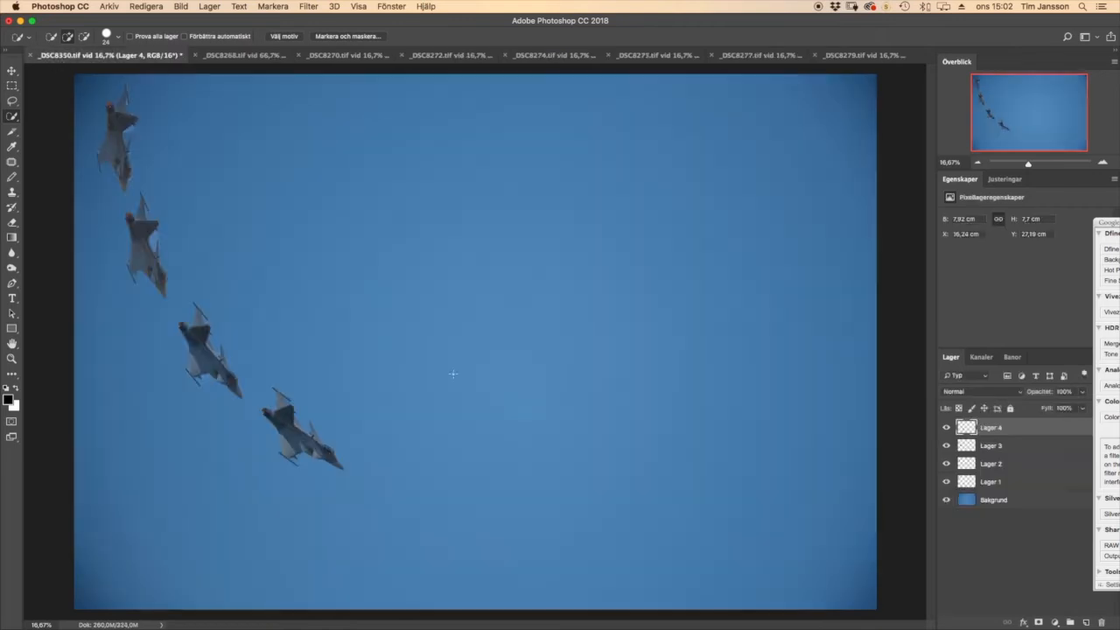
key("super+v")
left_click(145, 7)
mouse_move(175, 258)
left_click(350, 283)
left_click_drag(595, 430, 524, 348)
key("Escape")
key("w")
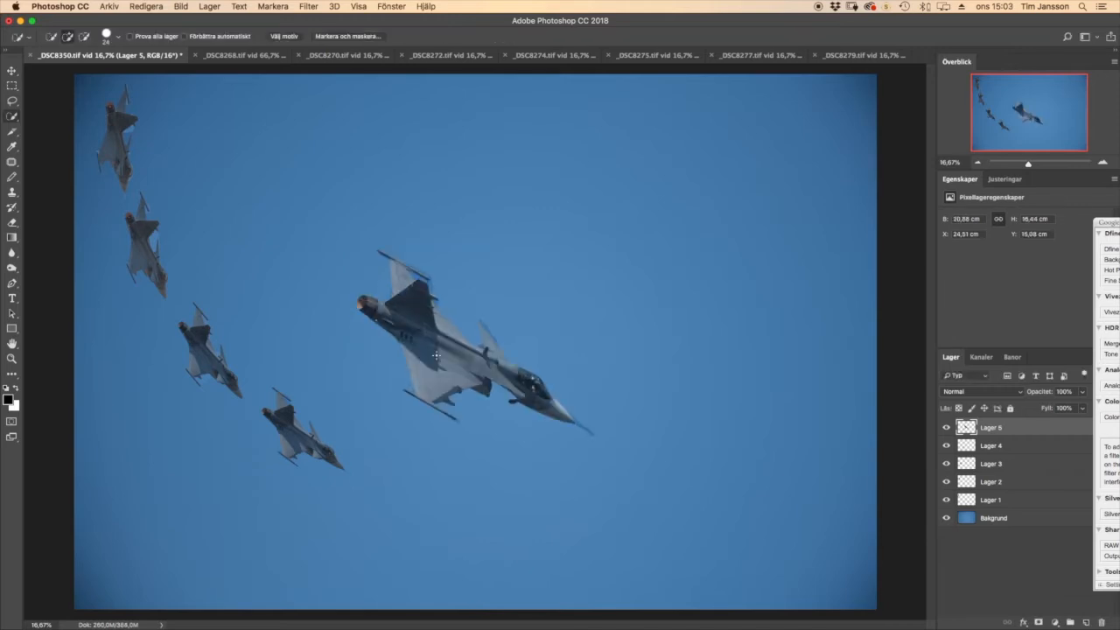
right_click(1015, 436)
left_click(919, 207)
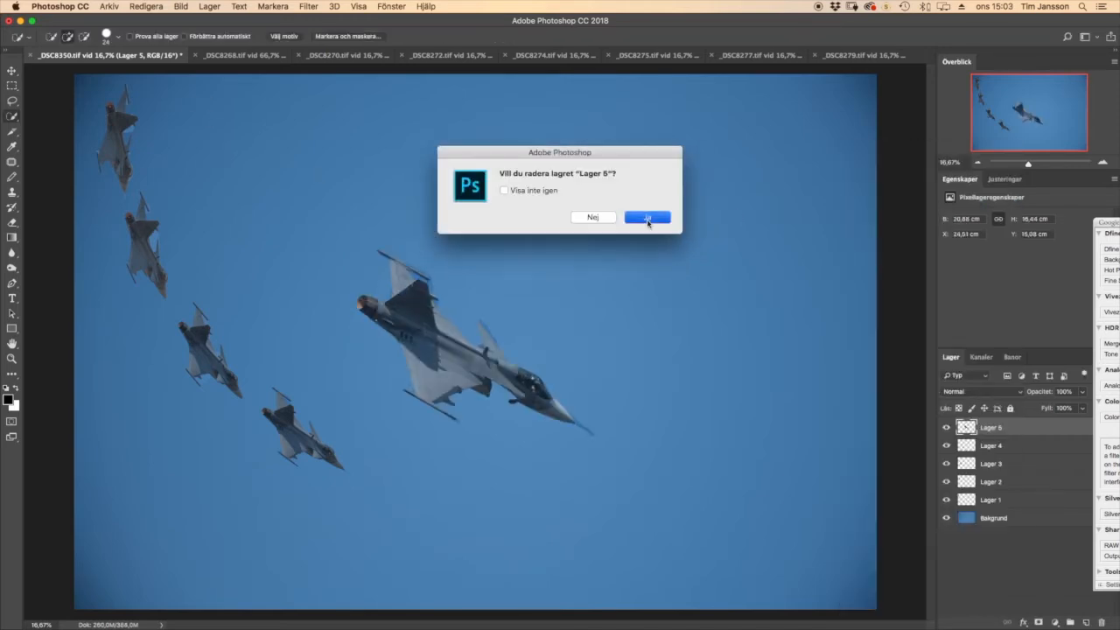
left_click(649, 221)
- Copy the selected jet from _DSC8275.tif into _DSC8350.tif as a new layer
left_click(648, 55)
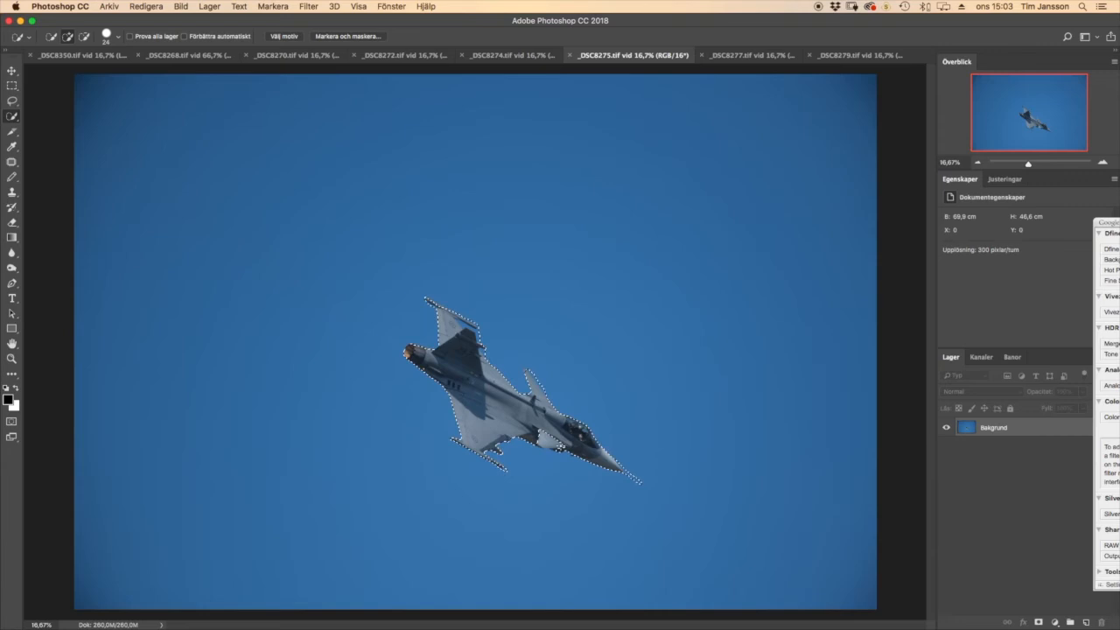
key("super+c")
left_click(83, 55)
key("super+v")
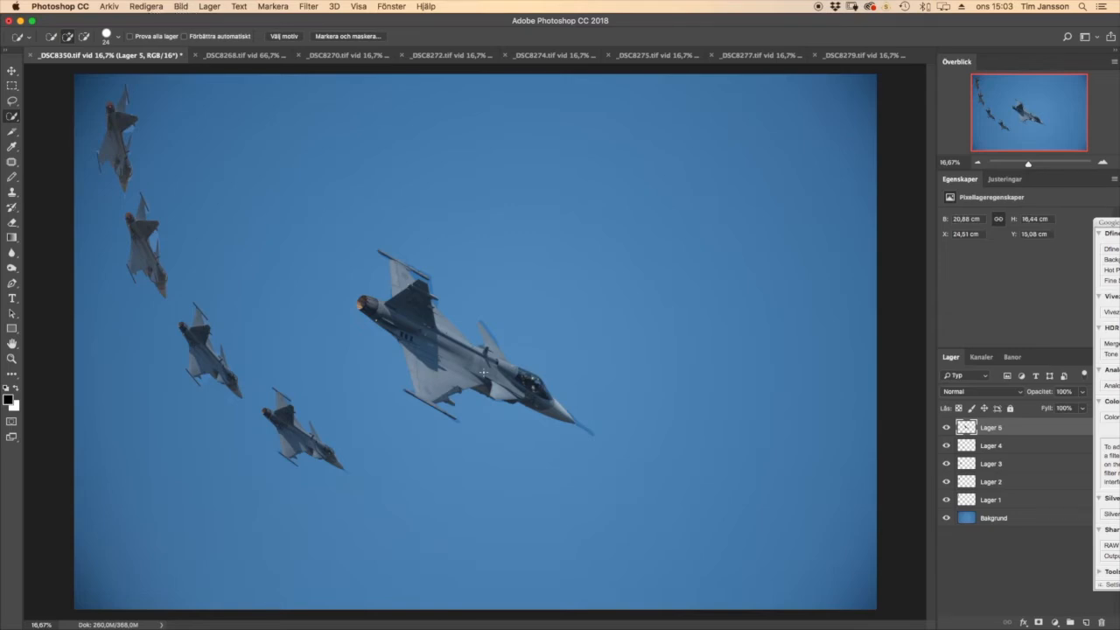
- Scale the fifth jet to about 8.3 by 6.5 cm with Free Transform and place it below and right of the fourth jet
left_click(147, 6)
left_click(205, 259)
left_click_drag(571, 423, 473, 522)
left_click_drag(411, 486, 413, 516)
left_click_drag(475, 548, 418, 519)
key("Return")
key("w")
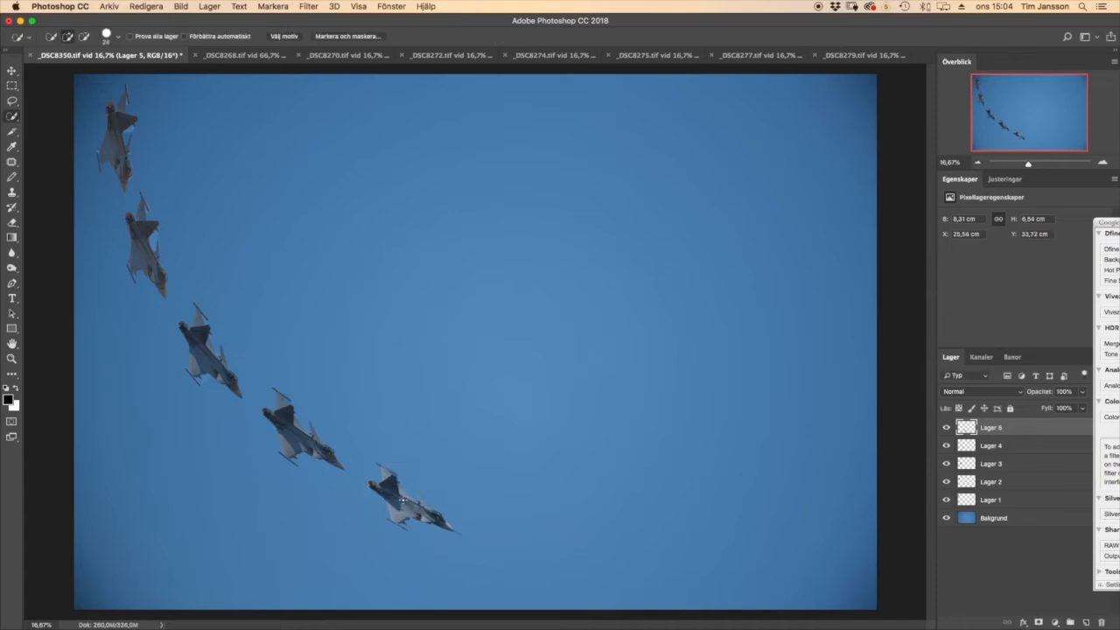
- Nudge the fifth jet on Lager 5 slightly up and to the right
left_click(11, 75)
key("Right")
key("Right")
key("Right")
key("Right")
key("Up")
key("Up")
key("Up")
key("Up")
key("Up")
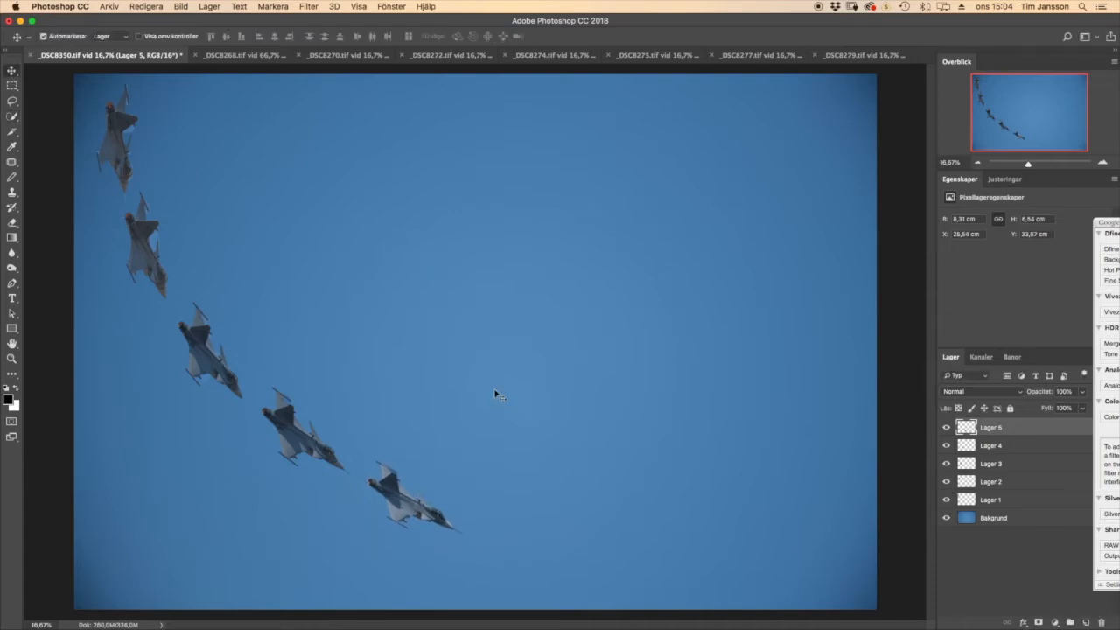
key("Right")
key("Right")
key("Right")
key("Right")
key("Right")
key("Right")
key("Right")
key("Right")
key("Right")
key("Right")
key("Right")
key("Right")
- Rotate the fifth jet slightly counterclockwise with Free Transform and fine-tune its position in the arc
left_click(145, 6)
left_click(568, 556)
key("super+t")
left_click_drag(522, 501, 521, 490)
left_click_drag(414, 511, 418, 504)
key("Return")
- Select the jet in _DSC8277.tif with the Quick Selection tool and copy it into _DSC8350.tif as a new layer
left_click(760, 55)
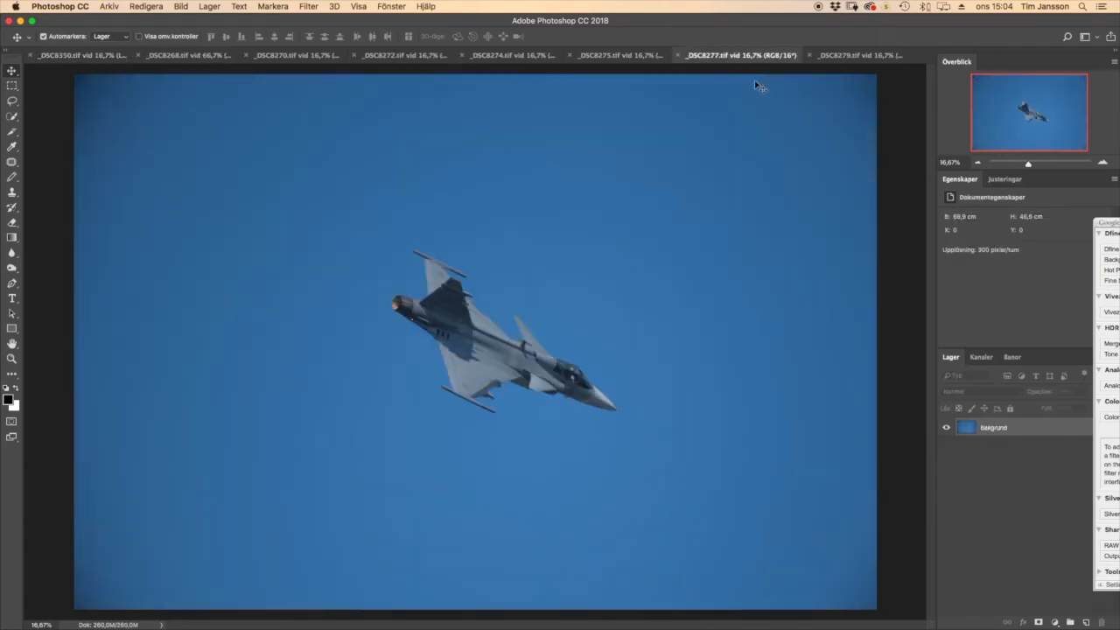
left_click(12, 117)
mouse_move(635, 417)
left_mouse_down()
mouse_move(552, 350)
mouse_move(547, 385)
mouse_move(451, 396)
mouse_move(491, 350)
mouse_move(409, 308)
mouse_move(421, 261)
mouse_move(505, 322)
mouse_move(497, 302)
left_mouse_up()
mouse_move(526, 395)
left_mouse_down()
mouse_move(504, 396)
mouse_move(530, 394)
left_mouse_up()
scroll(526, 425, "up", 3)
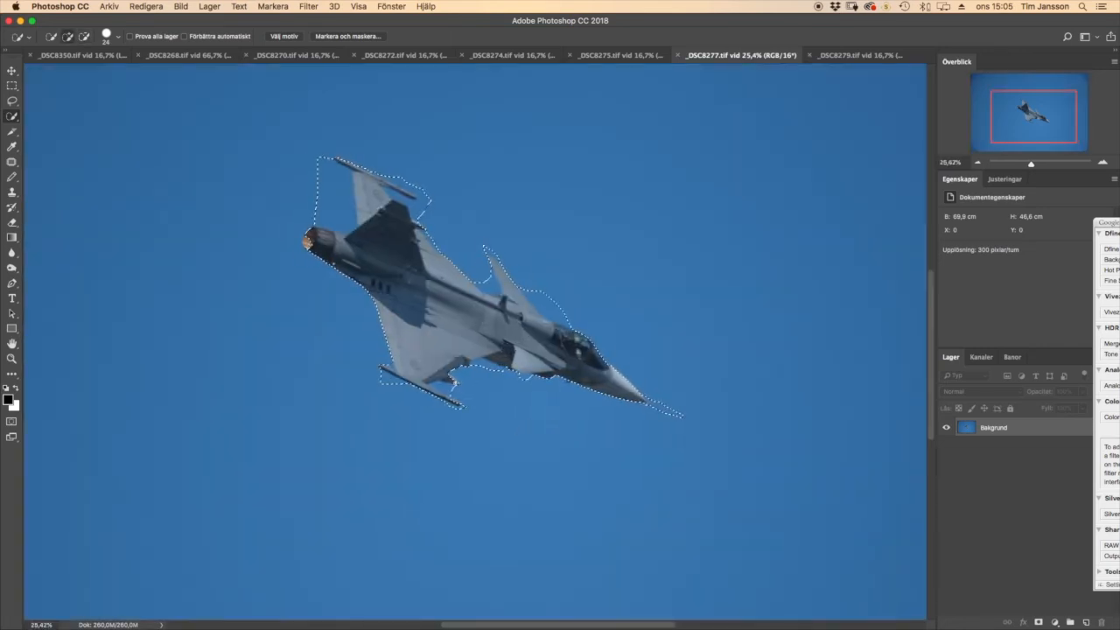
scroll(454, 442, "up", 1)
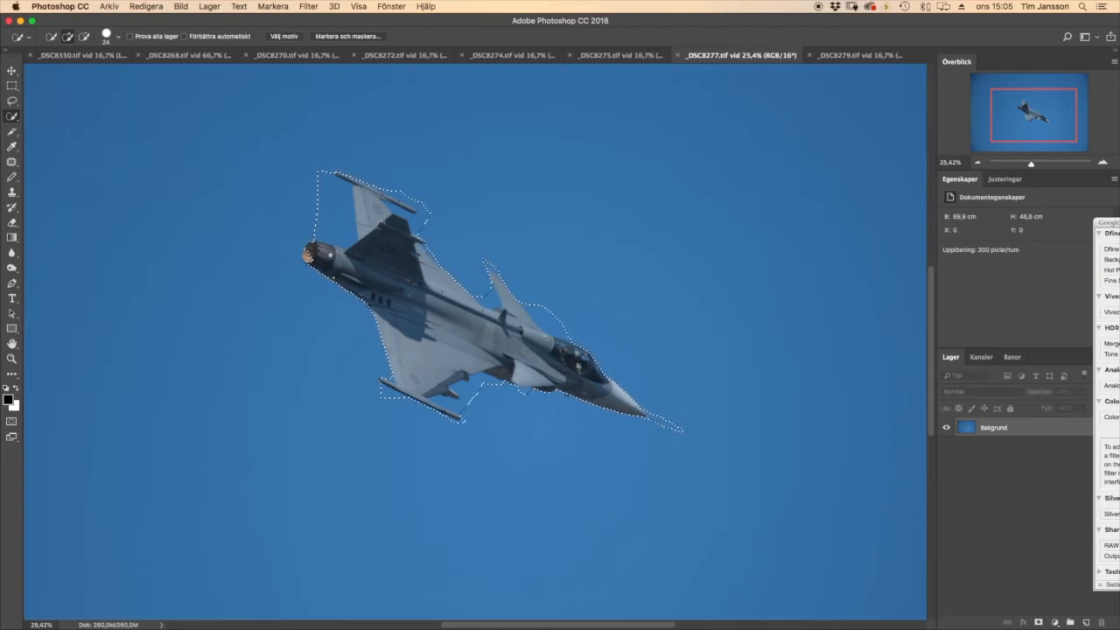
scroll(454, 442, "up", 1)
scroll(683, 442, "left", 1)
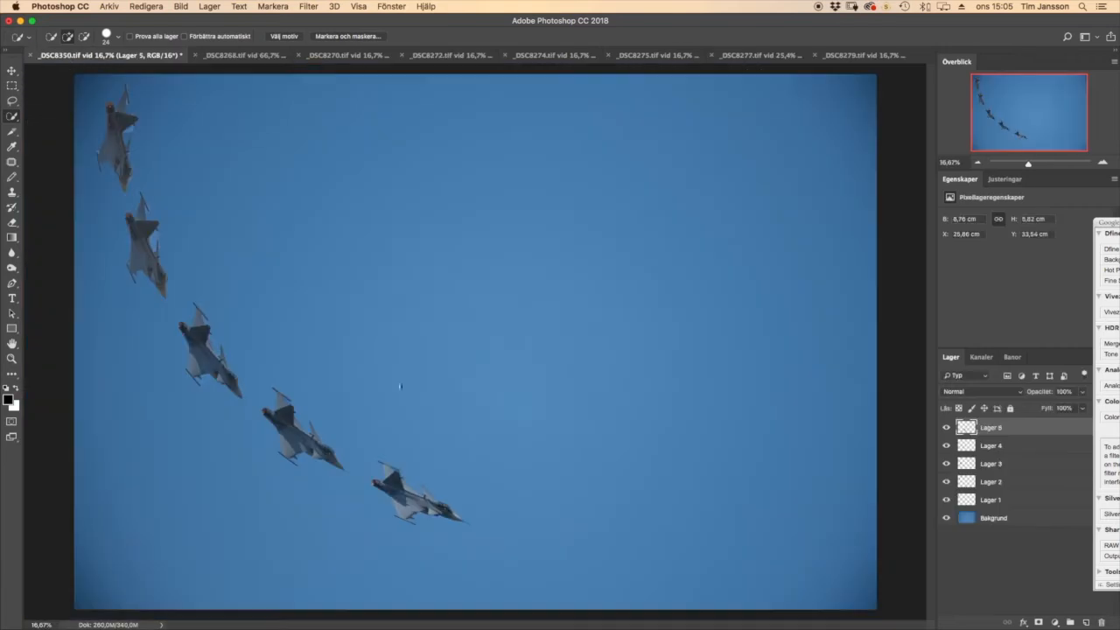
key("super+v")
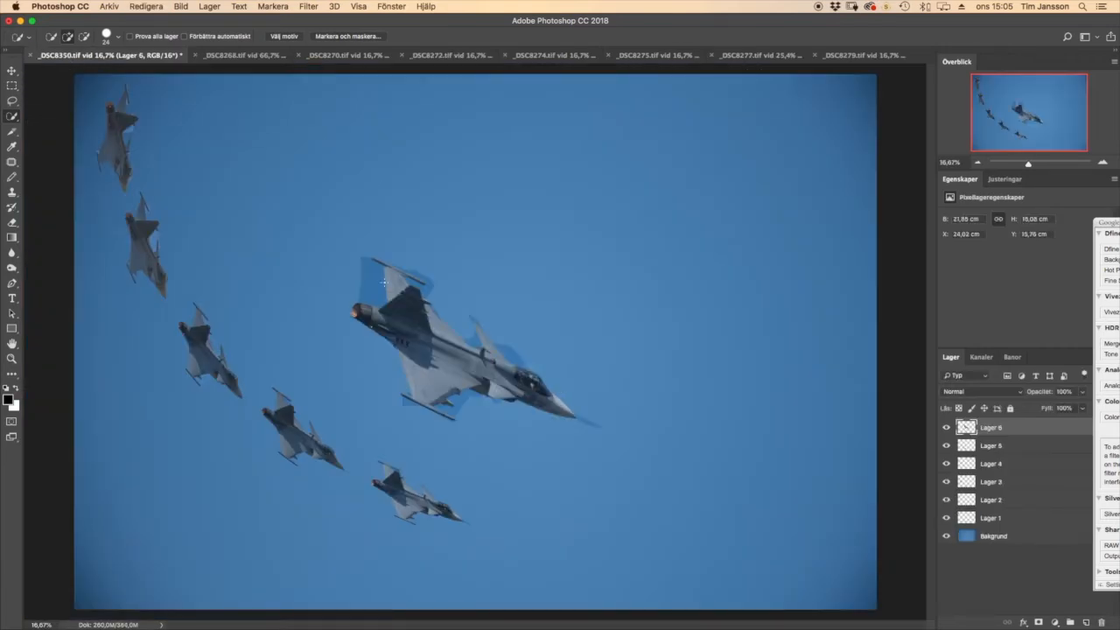
- Scale the sixth jet to about 10.4 by 7.2 cm with Free Transform and place it below and right of the fifth jet
left_click(147, 6)
left_click(176, 258)
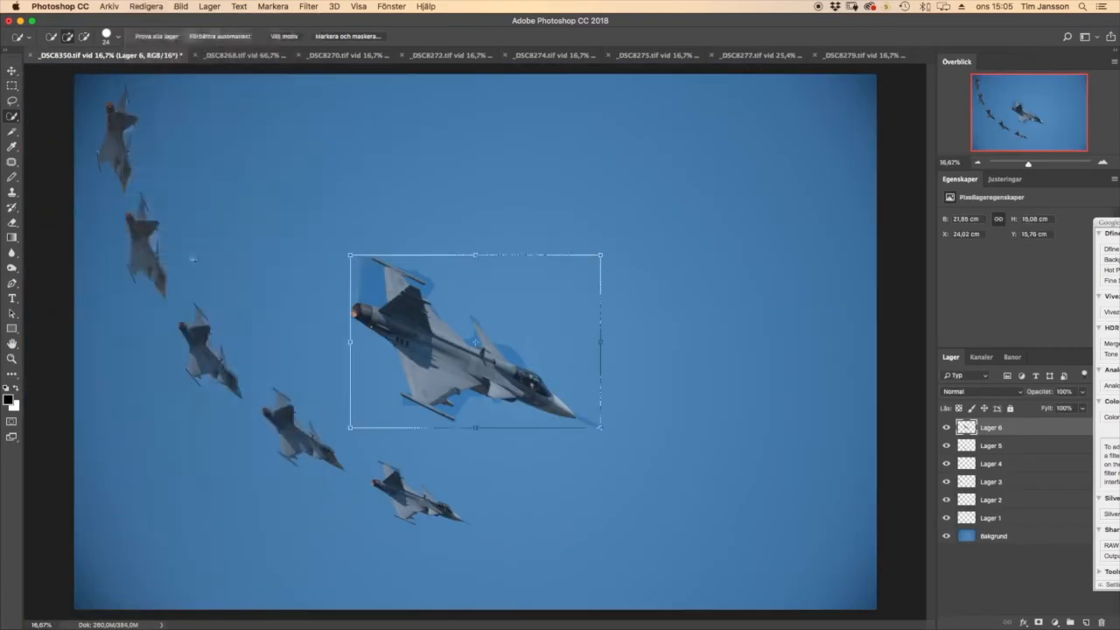
left_click_drag(578, 389, 585, 567)
key("Return")
- Rotate the sixth jet about 7.6° counterclockwise, scale it to about 86.5%, and fine-tune its position in the arc
key("v")
key("super+t")
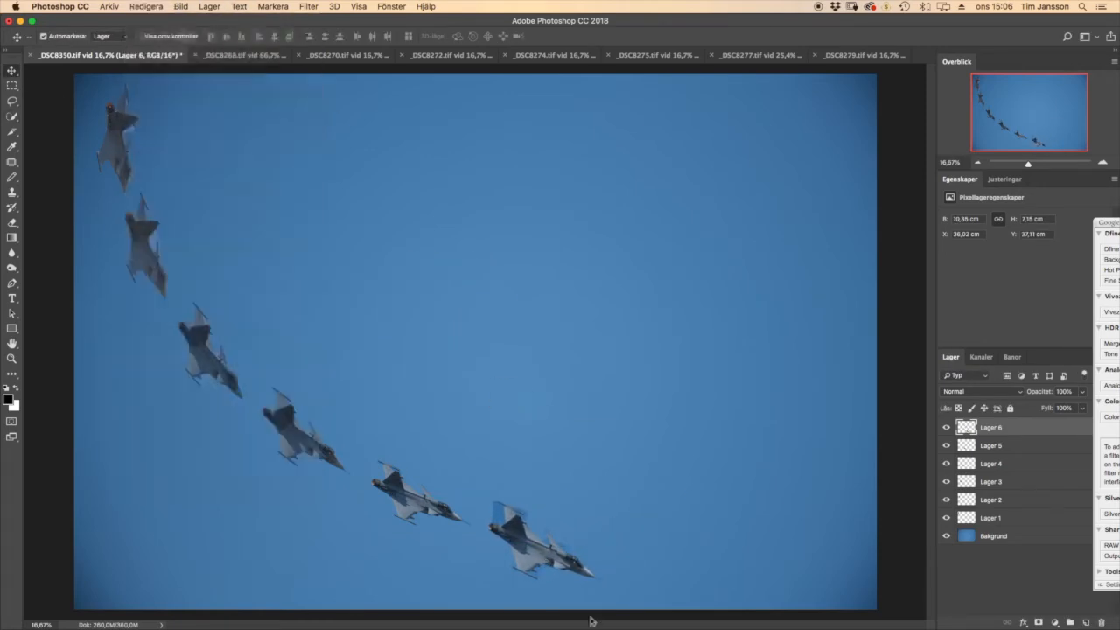
left_click_drag(602, 578, 603, 527)
left_click_drag(530, 544, 540, 550)
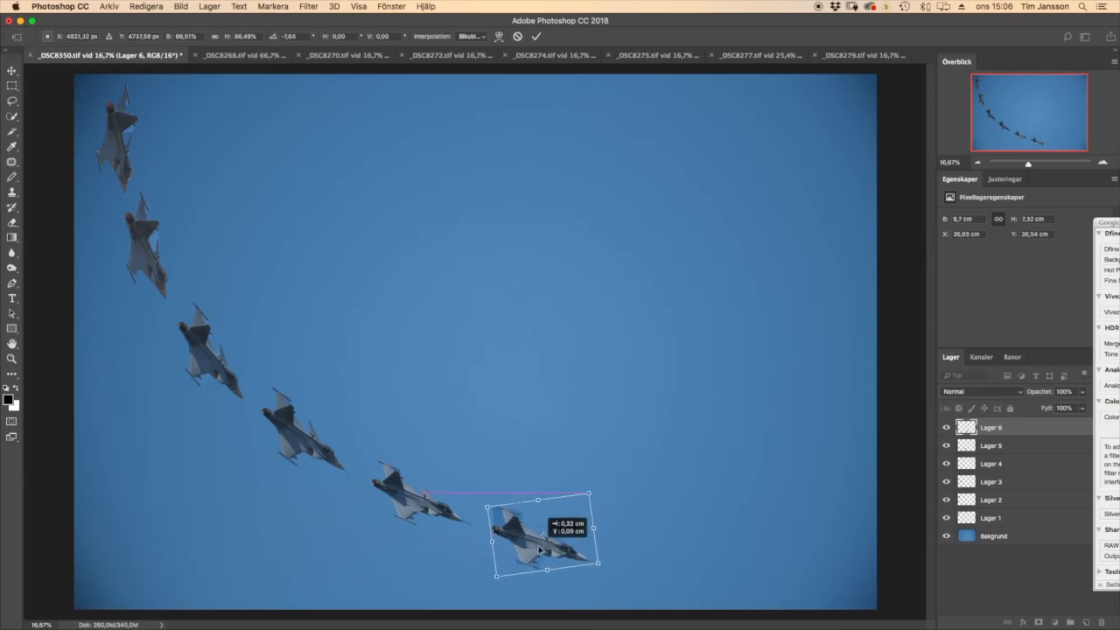
key("Return")
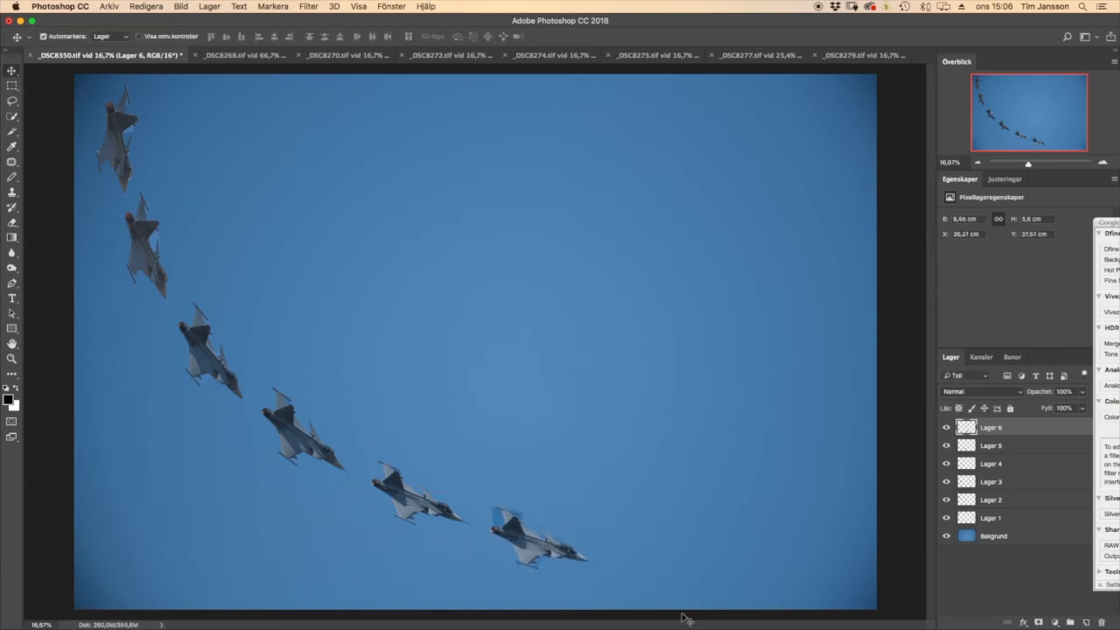
- Select the jet in _DSC8279.tif with the Quick Selection tool and copy it into _DSC8350.tif as a new layer
left_click(851, 56)
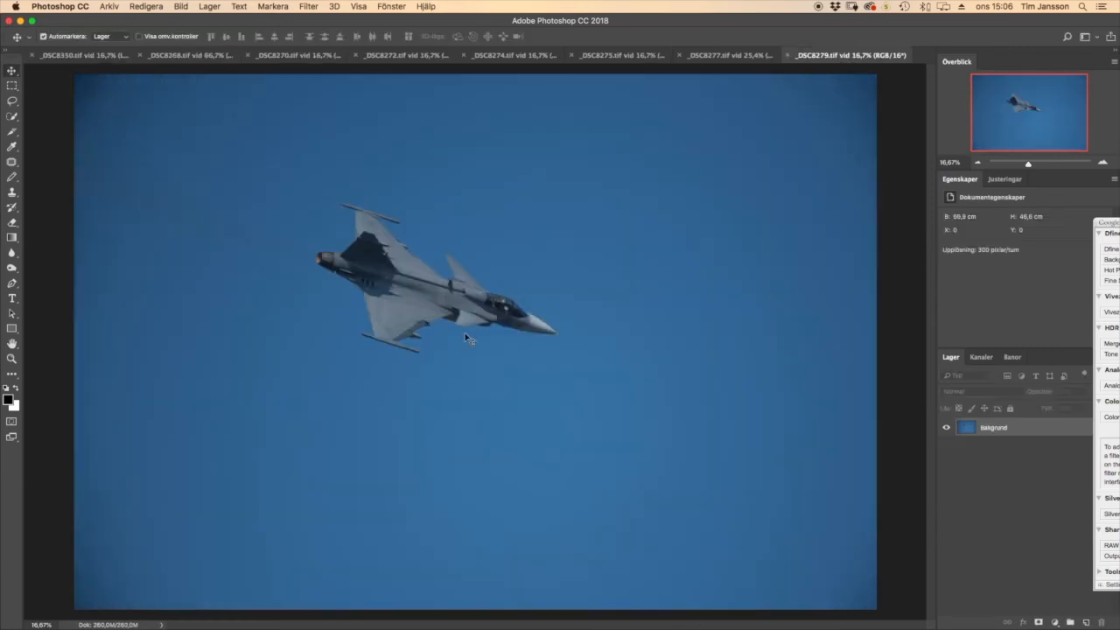
left_click(12, 117)
mouse_move(575, 341)
left_mouse_down()
mouse_move(441, 325)
mouse_move(416, 328)
mouse_move(424, 342)
mouse_move(399, 339)
mouse_move(421, 351)
mouse_move(364, 335)
mouse_move(386, 336)
mouse_move(390, 278)
mouse_move(318, 258)
mouse_move(366, 236)
mouse_move(361, 210)
mouse_move(343, 205)
mouse_move(393, 214)
mouse_move(407, 250)
left_mouse_up()
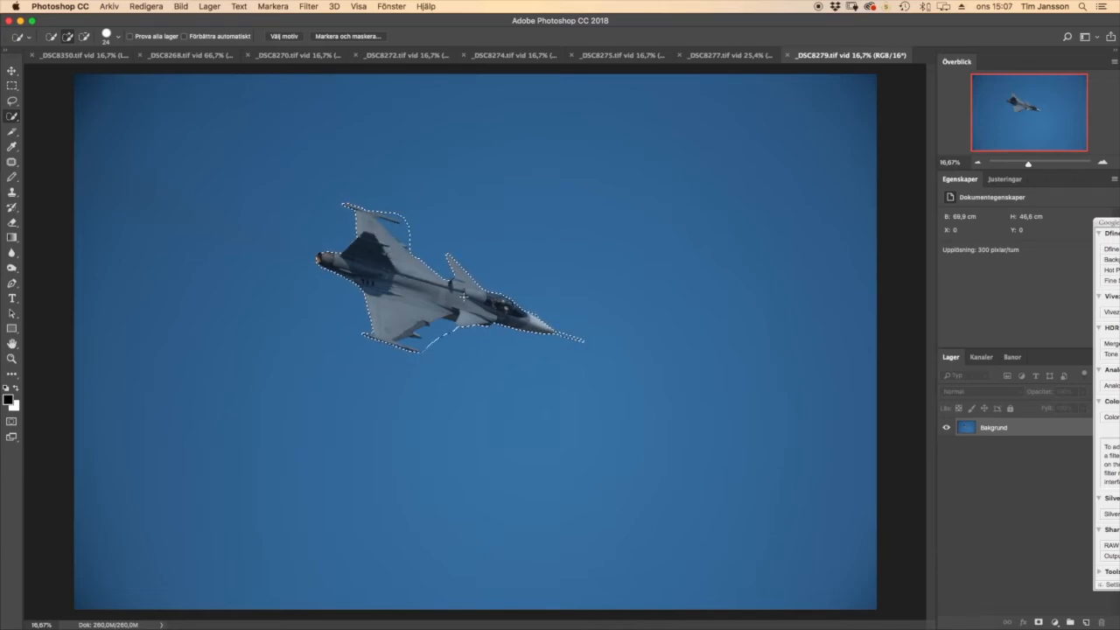
key("ctrl+Tab")
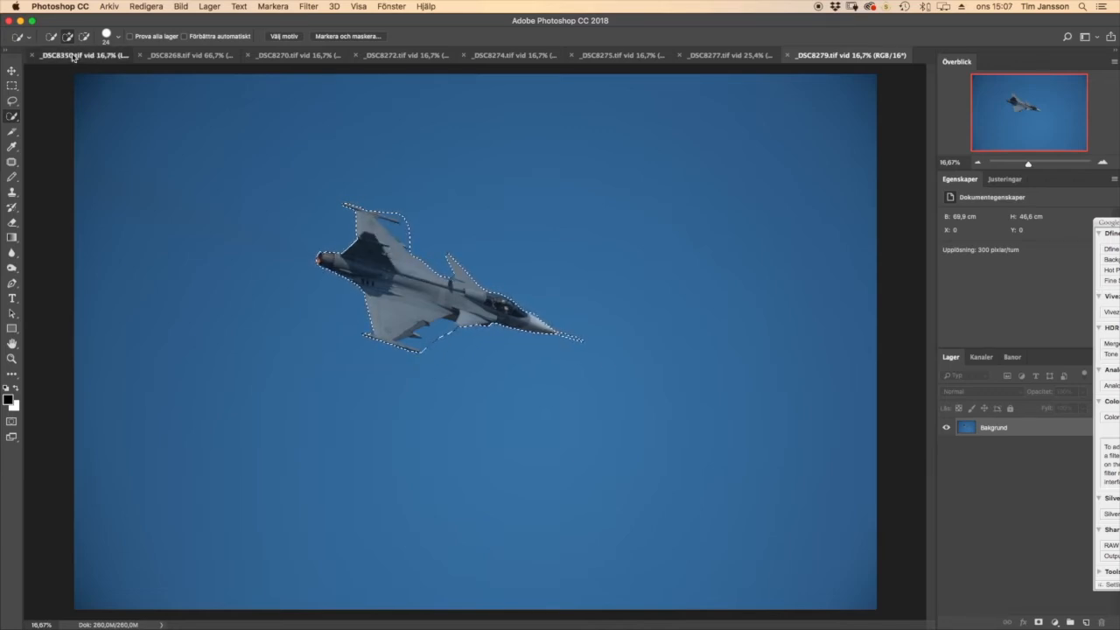
key("ctrl+v")
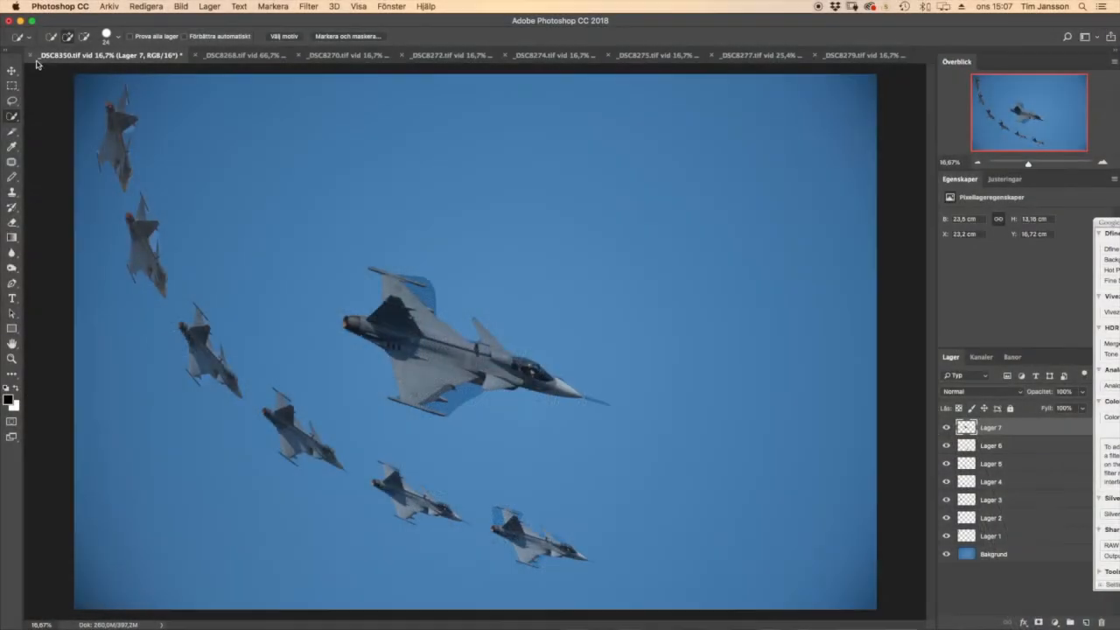
- Scale the seventh jet to about 36.8%, rotate it about 9.7° counterclockwise, and place it below and right of the sixth jet
left_click(144, 6)
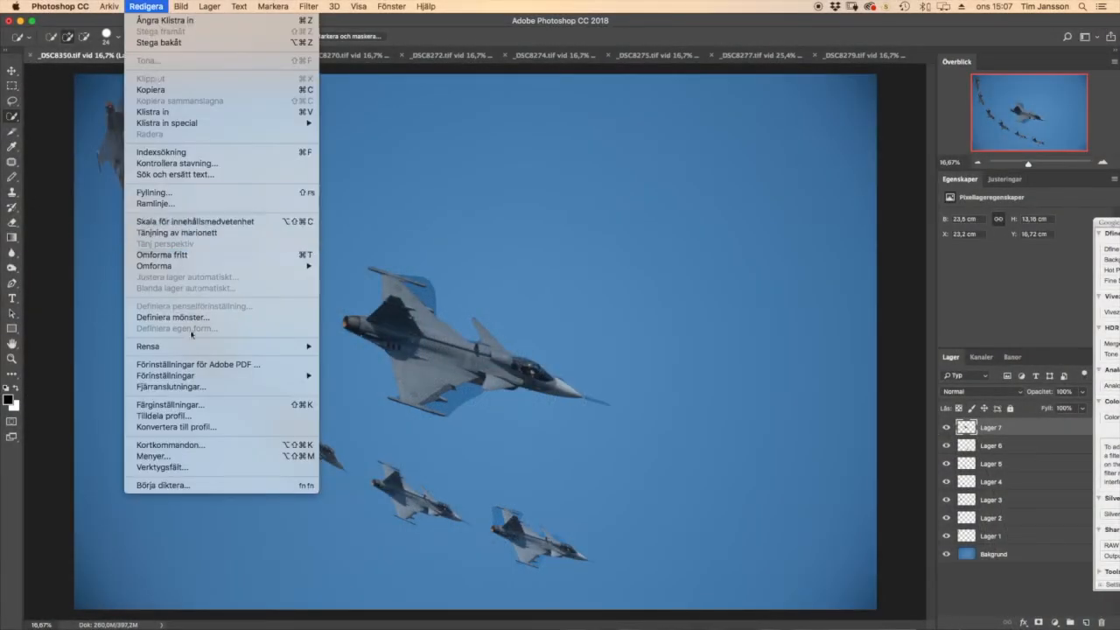
left_click(201, 255)
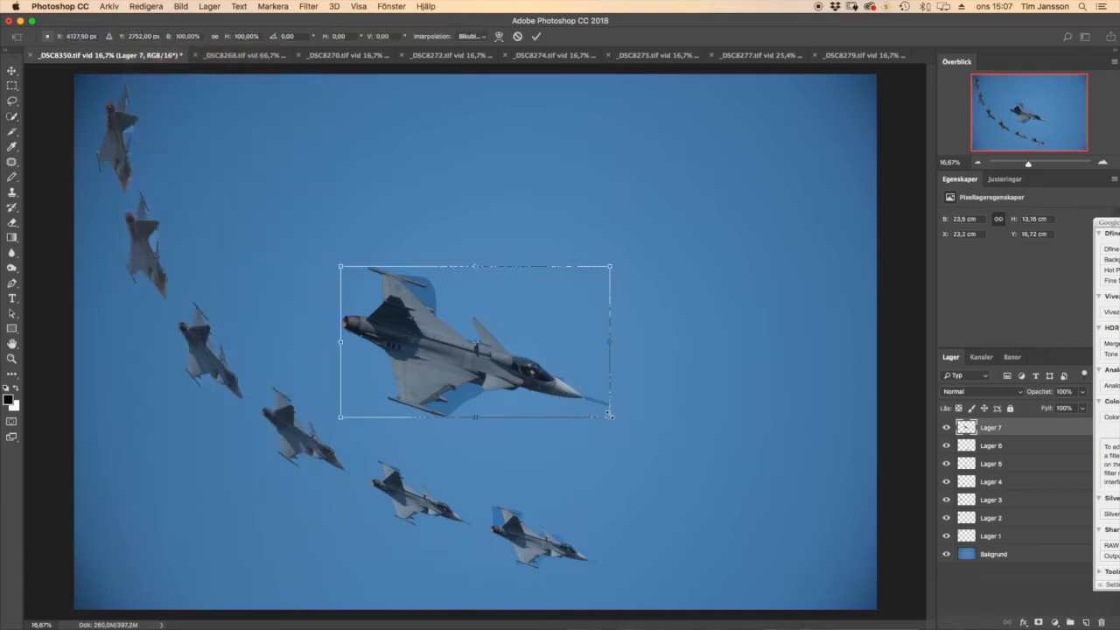
left_click_drag(610, 416, 445, 383)
left_click_drag(388, 318, 653, 549)
mouse_move(771, 530)
left_mouse_down()
mouse_move(774, 494)
mouse_move(769, 514)
left_mouse_up()
left_click_drag(655, 557, 665, 583)
left_click_drag(753, 587, 672, 582)
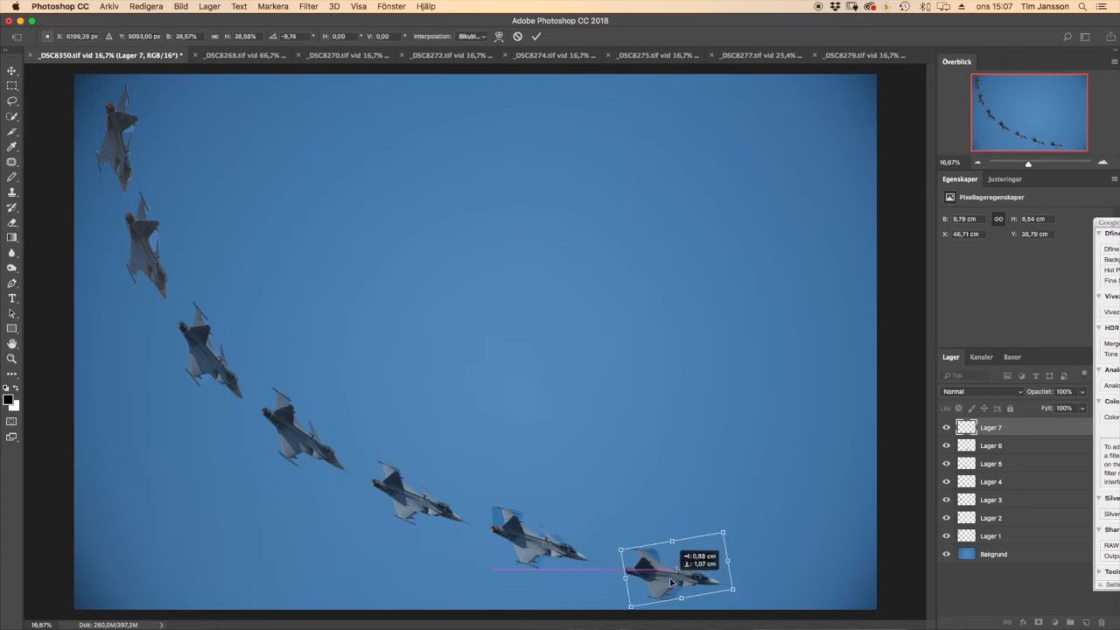
left_click_drag(673, 580, 673, 579)
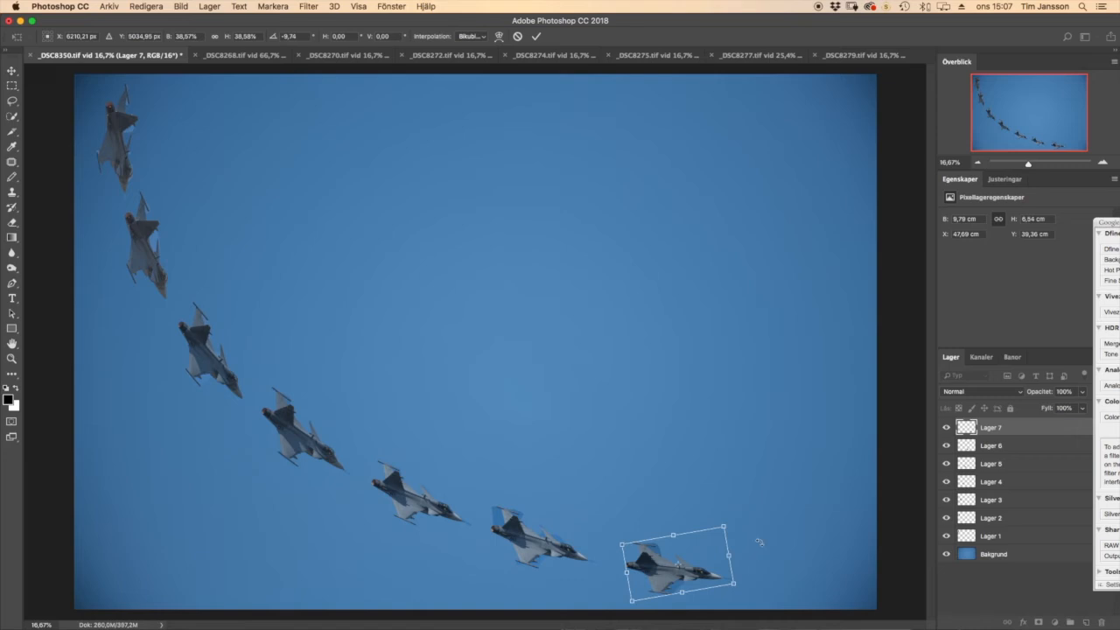
left_click_drag(723, 526, 720, 530)
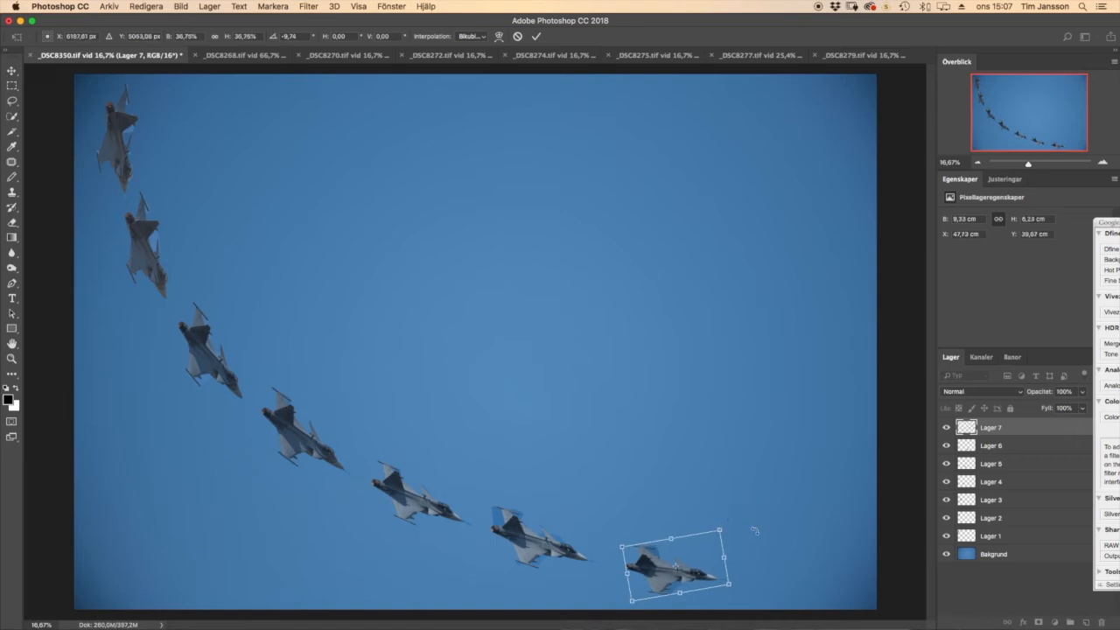
key("Return")
- Nudge the seventh jet on Lager 7 slightly left and down with the Move tool
key("w")
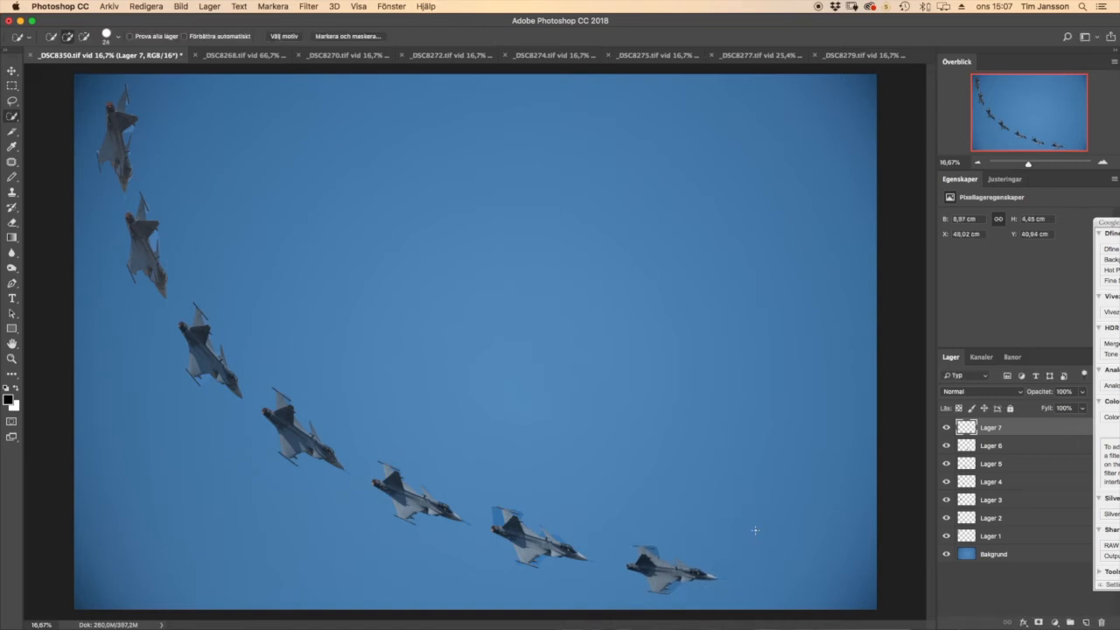
left_click(14, 73)
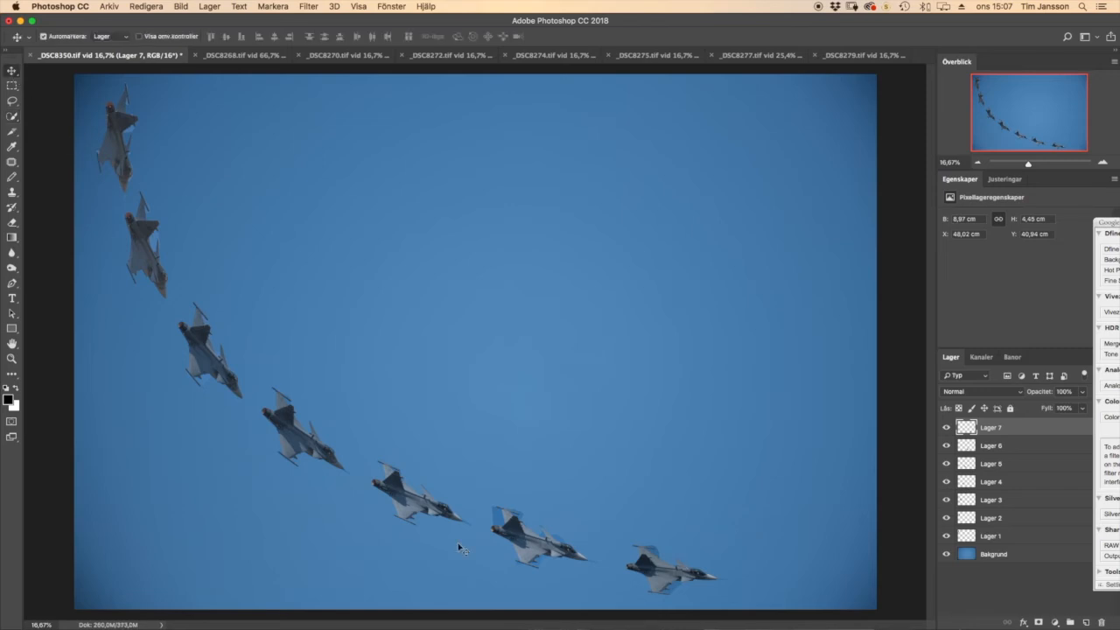
key("Left")
key("Left")
key("Left")
key("Left")
key("Left")
key("Left")
key("Down")
key("Down")
key("Down")
key("Down")
key("Down")
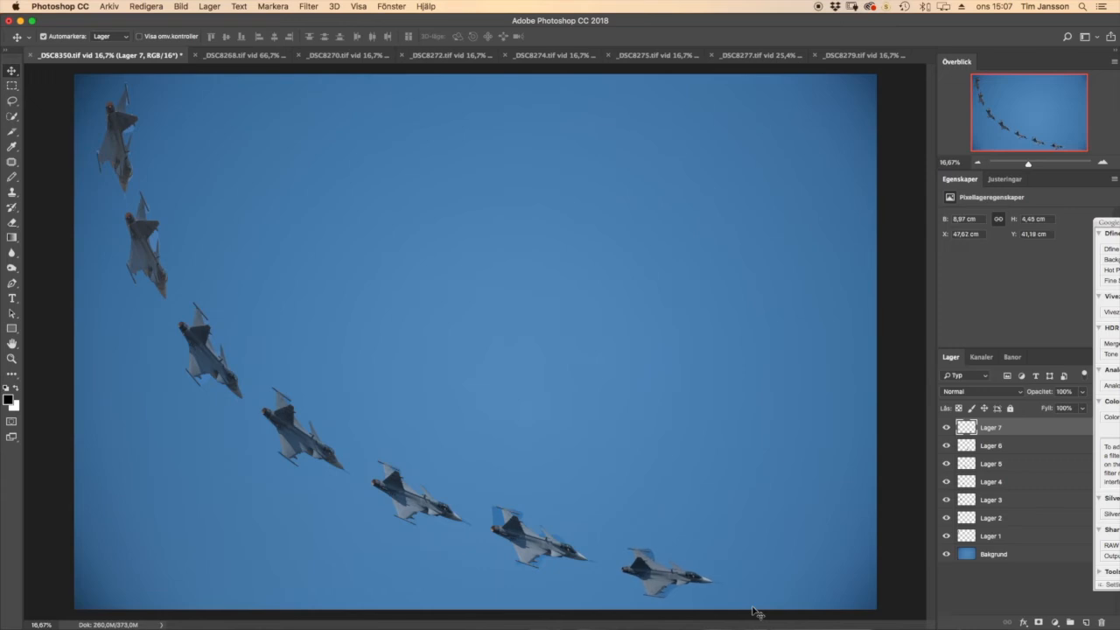
key("Up")
- Enlarge the seventh jet to about 107.4% with Free Transform
left_click(155, 6)
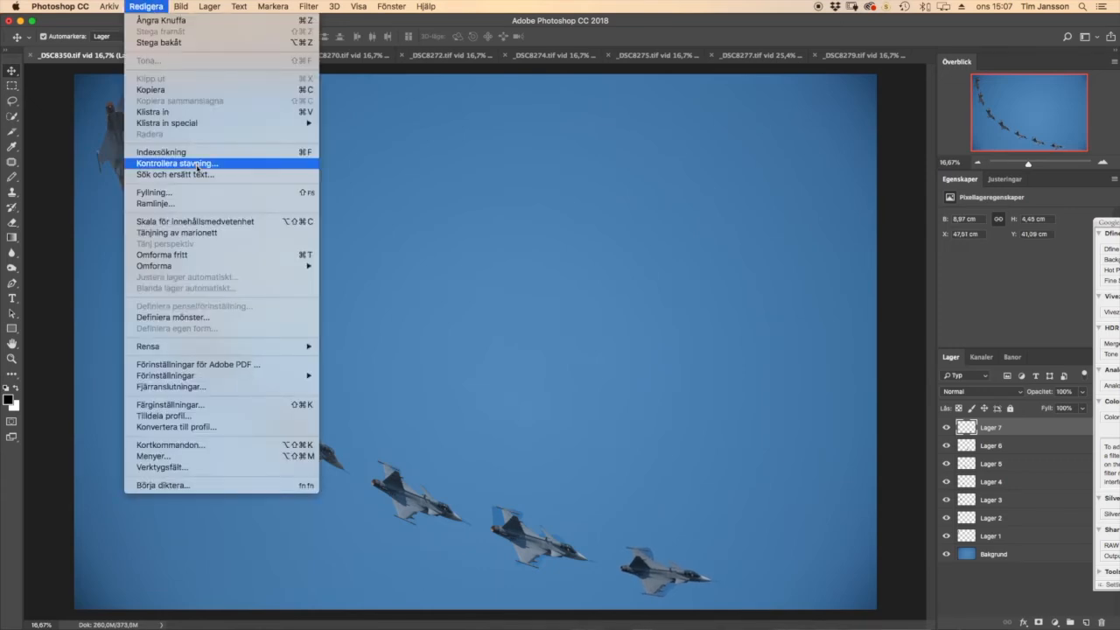
left_click(208, 260)
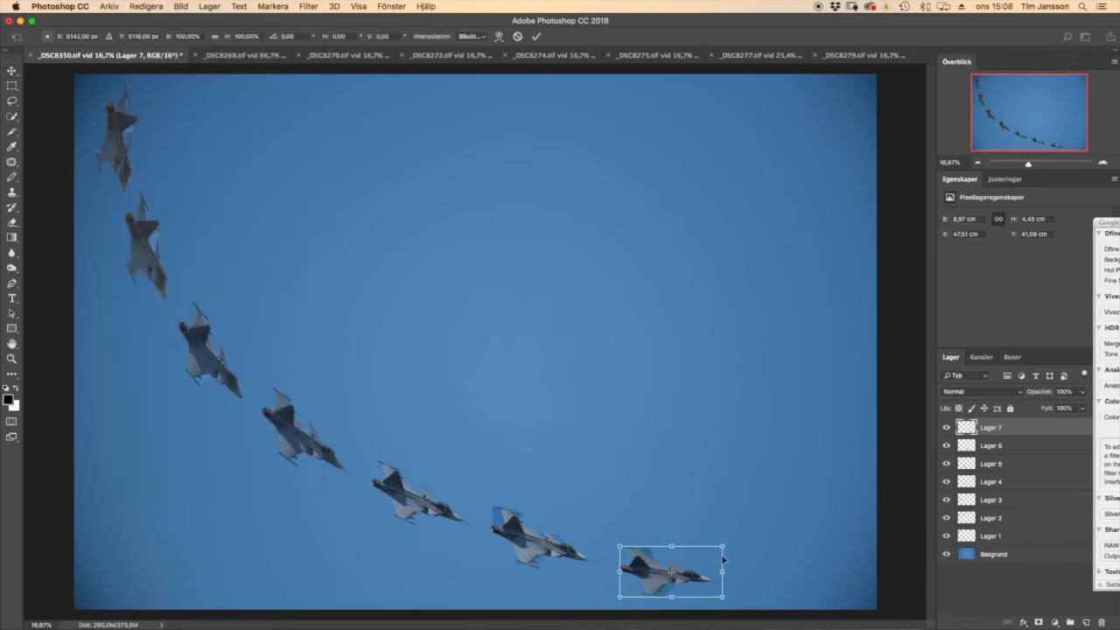
left_click_drag(726, 547, 731, 543)
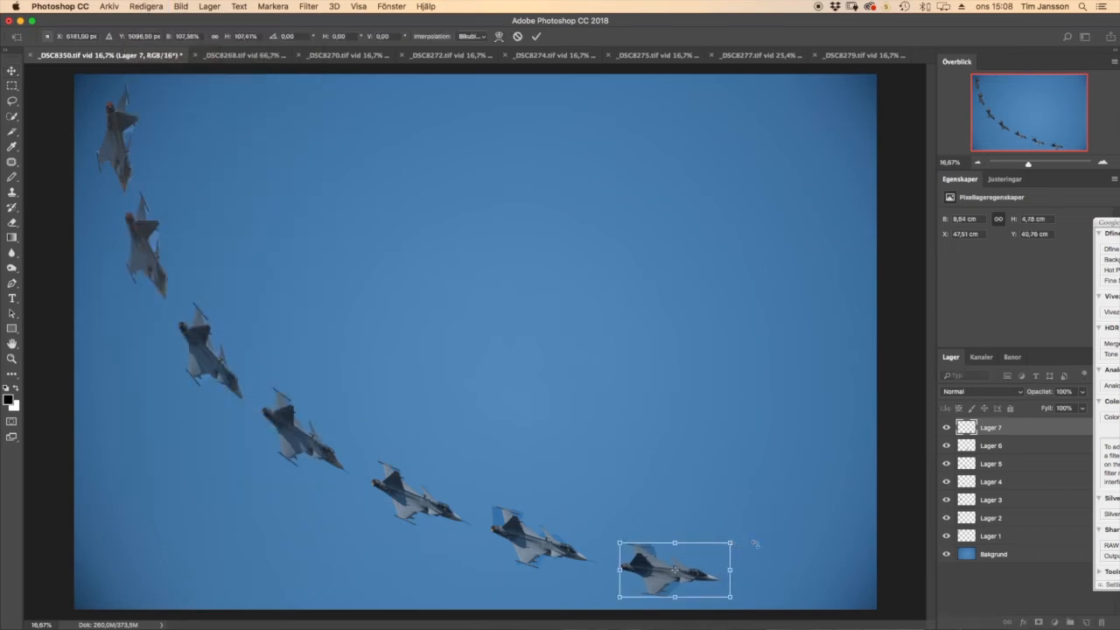
key("Return")
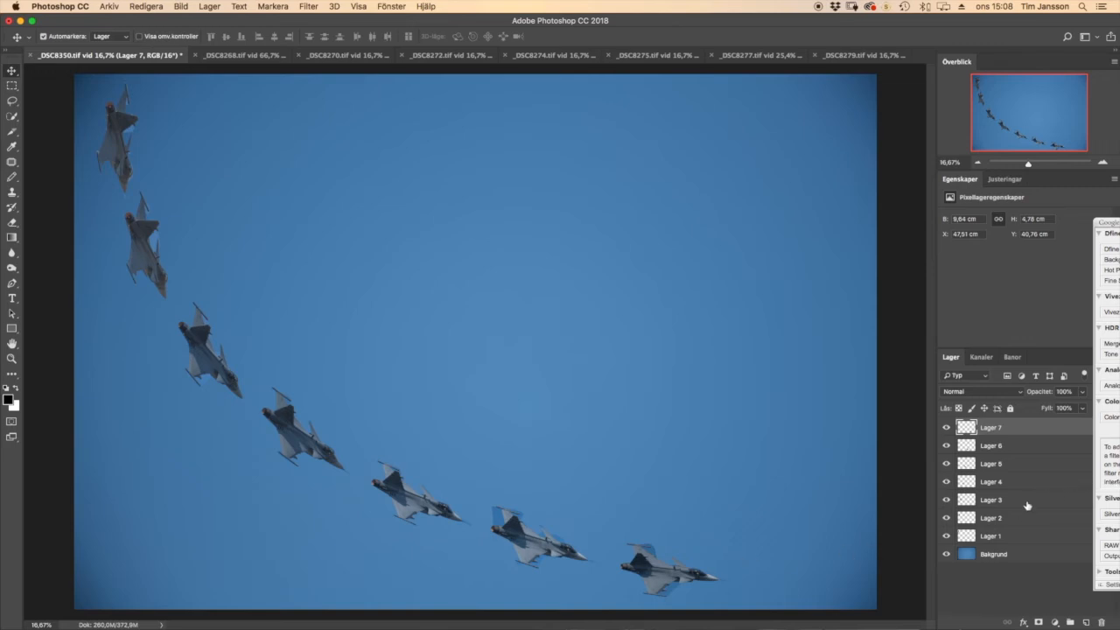
- Merge all visible layers of _DSC8350.tif into the background
right_click(996, 558)
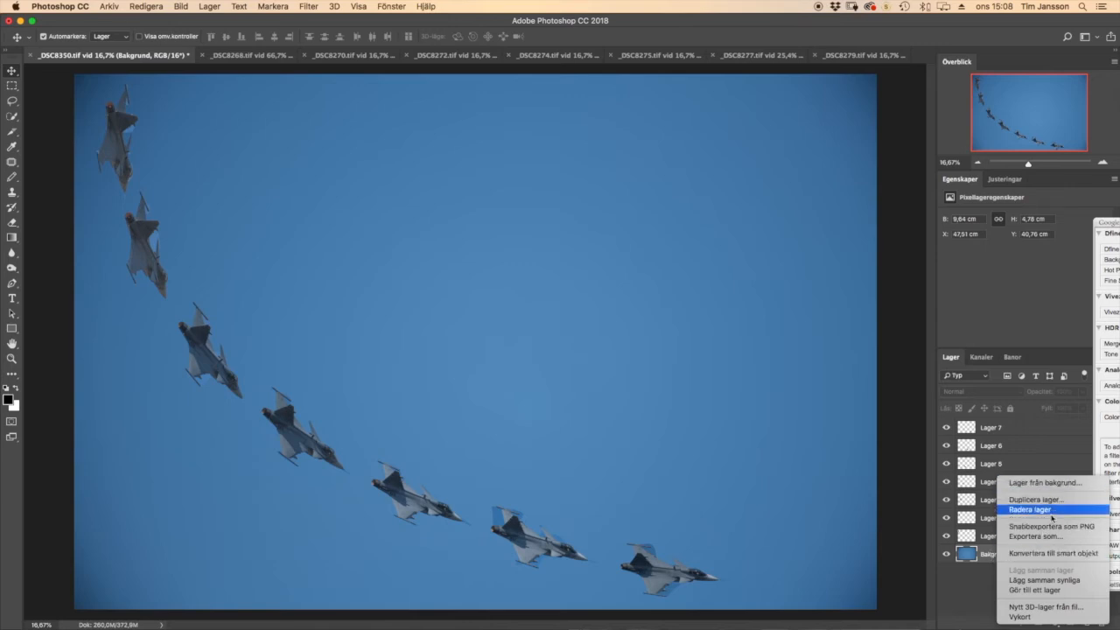
left_click(1049, 582)
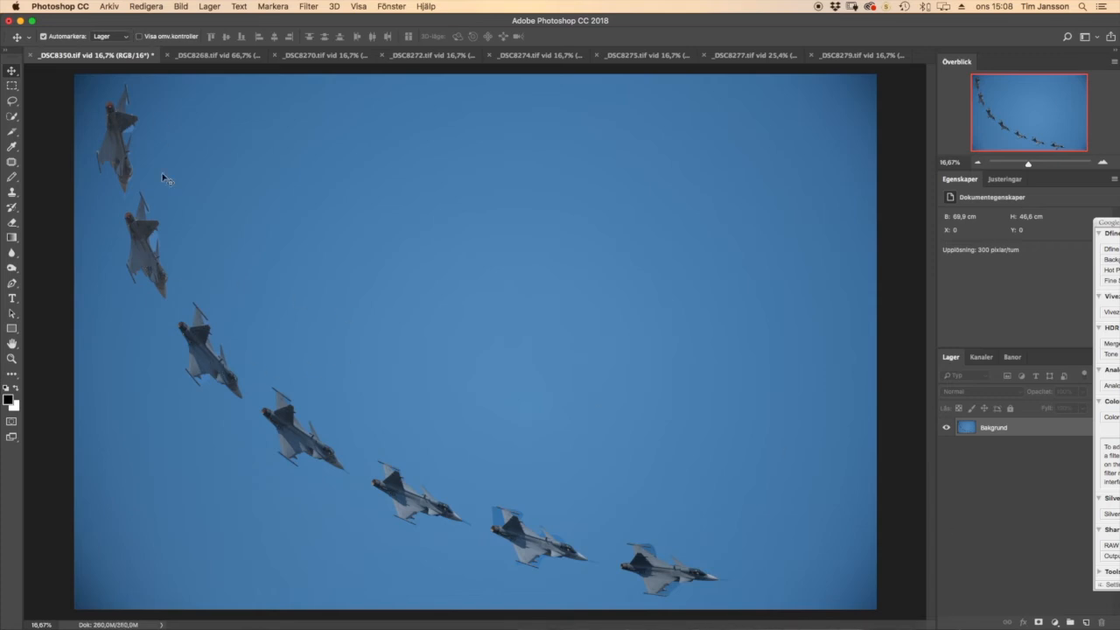
- Set up the Clone Stamp with 60% opacity and 63% flow for retouching the sky beside the first jet's 287-marked wing
left_click(121, 129, "super")
left_click(121, 130, "super")
left_click(120, 129, "super")
left_click(120, 130, "super")
left_click(121, 129, "super")
left_click(121, 130, "super")
left_click(121, 129, "super")
left_click(120, 130, "super")
left_click_drag(95, 152, 447, 386)
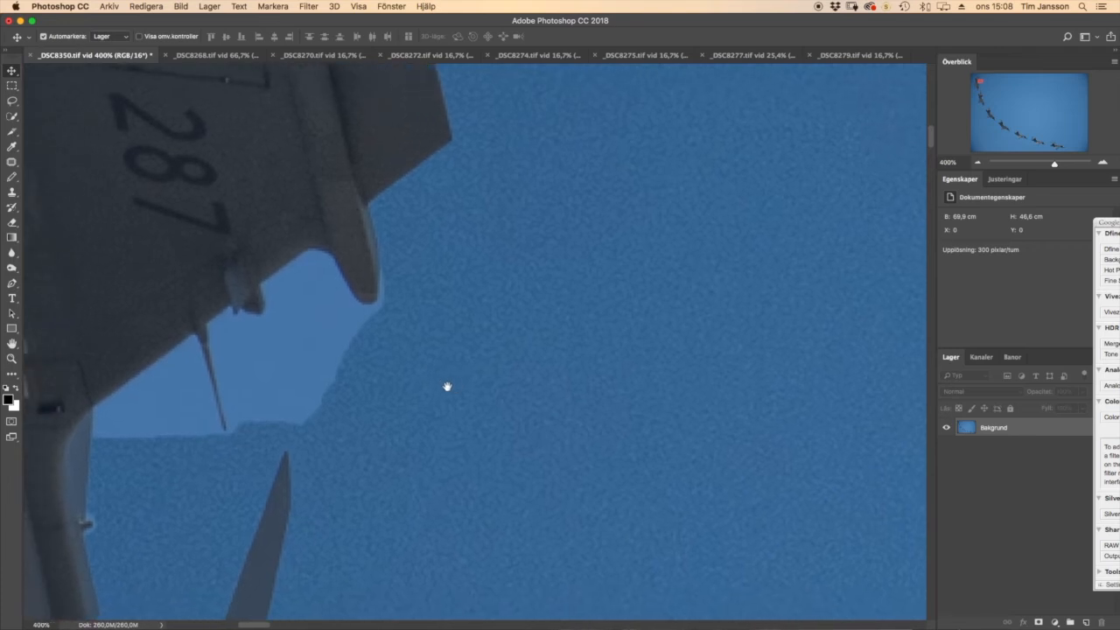
left_click(389, 389, "alt")
left_click(390, 391, "alt")
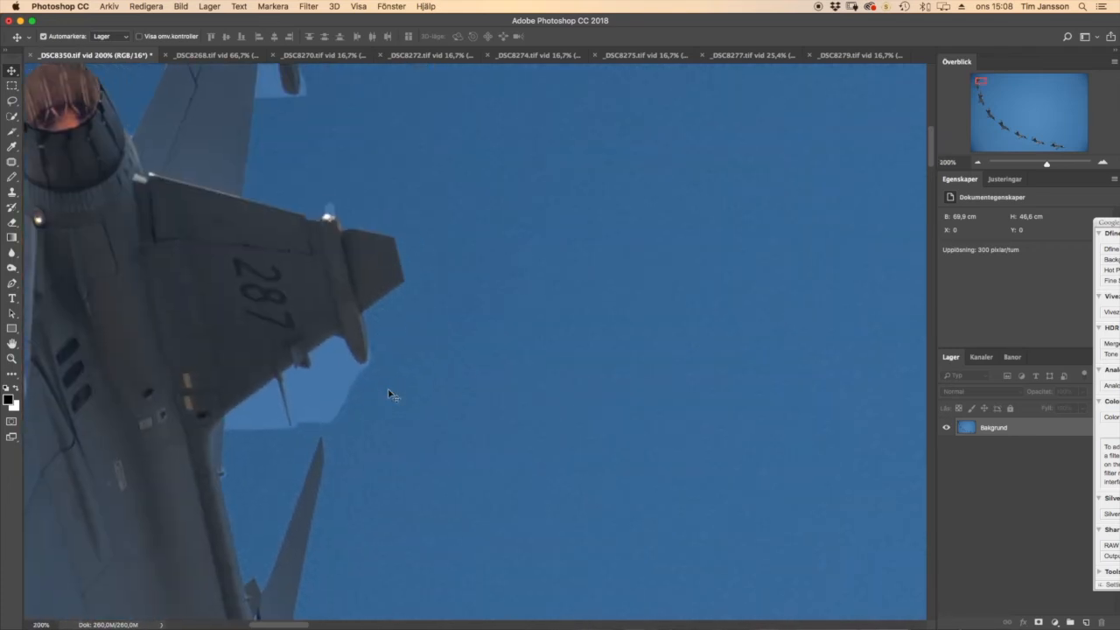
left_click(13, 193)
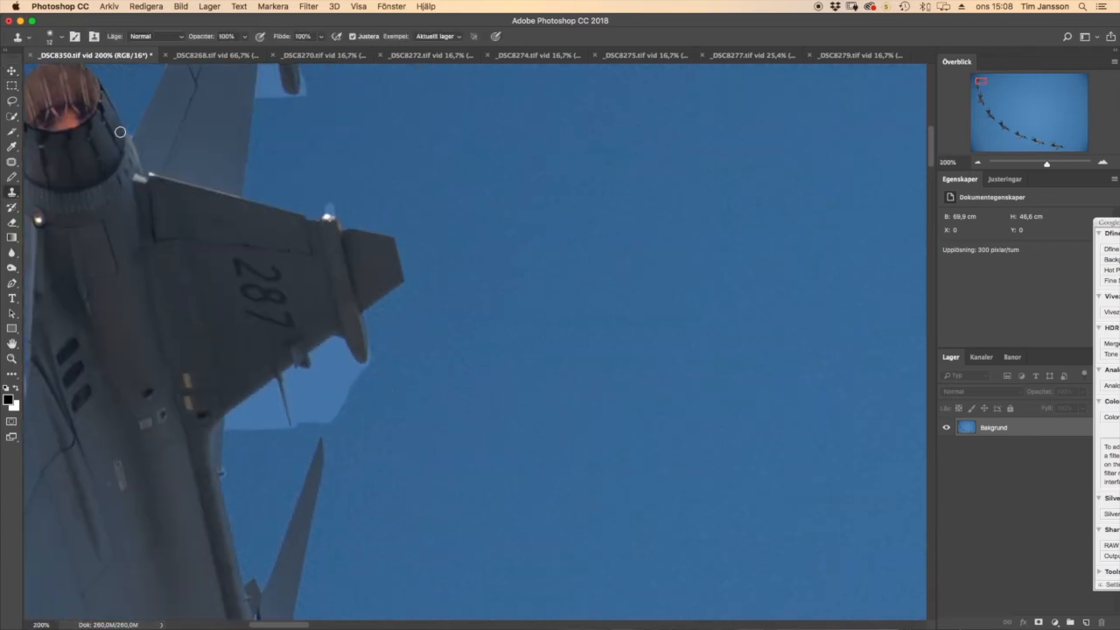
left_click(246, 37)
left_click_drag(244, 53, 237, 55)
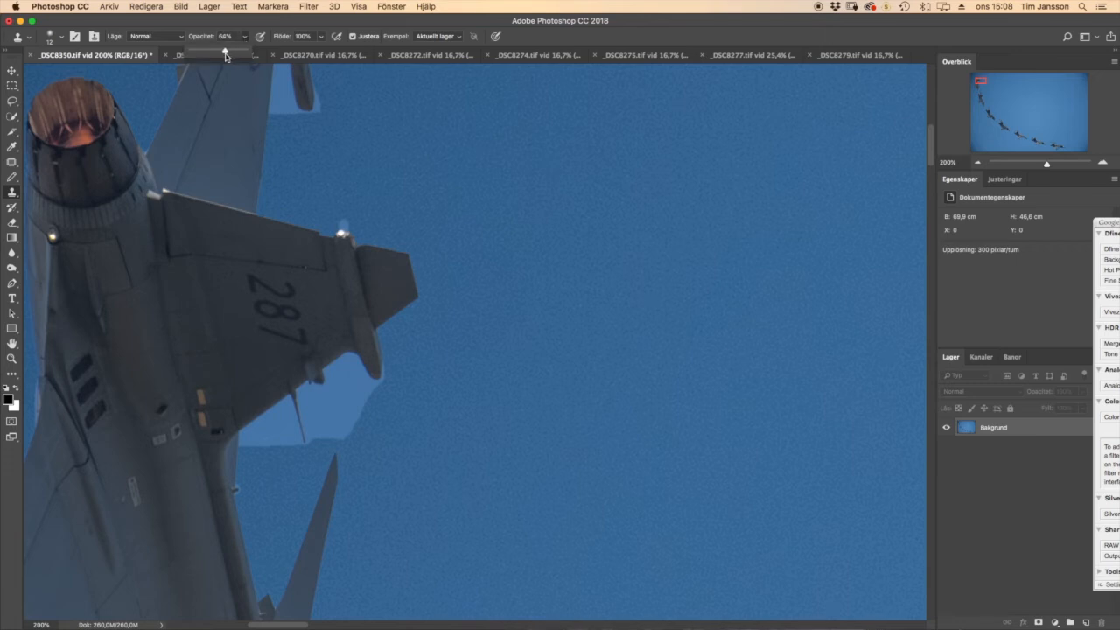
left_click_drag(223, 58, 223, 54)
left_click(320, 37)
left_click(320, 37)
left_click(321, 37)
left_click_drag(323, 55, 299, 55)
scroll(452, 223, "left", 3)
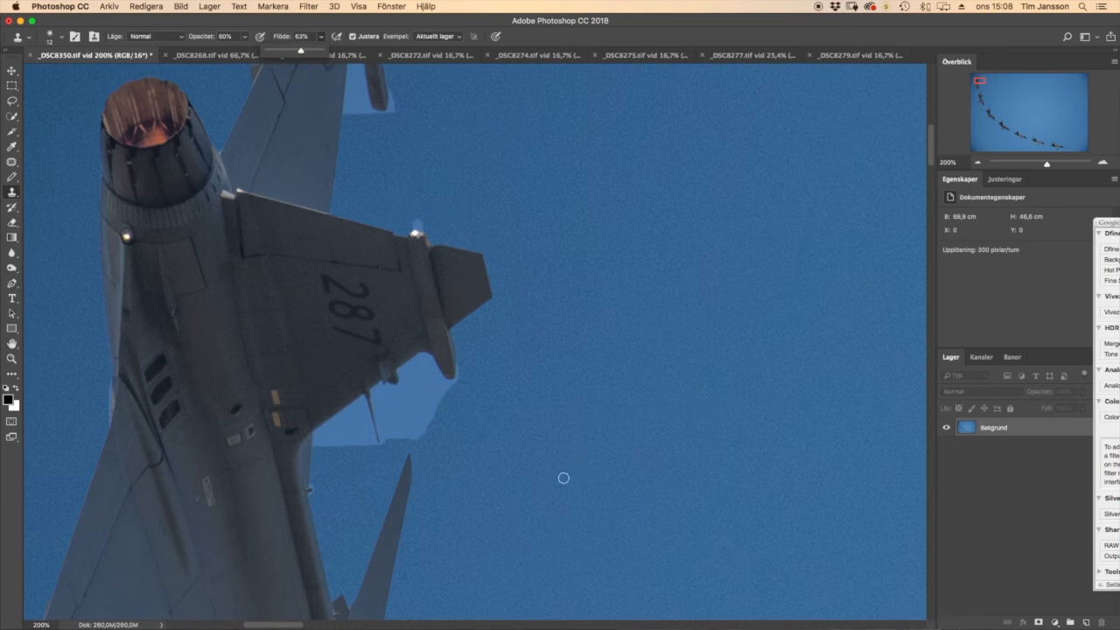
- Clone clean sky over the light patch beneath the 287-marked wing, from the wingtip pylon to the small pylon beside it
left_click(500, 392)
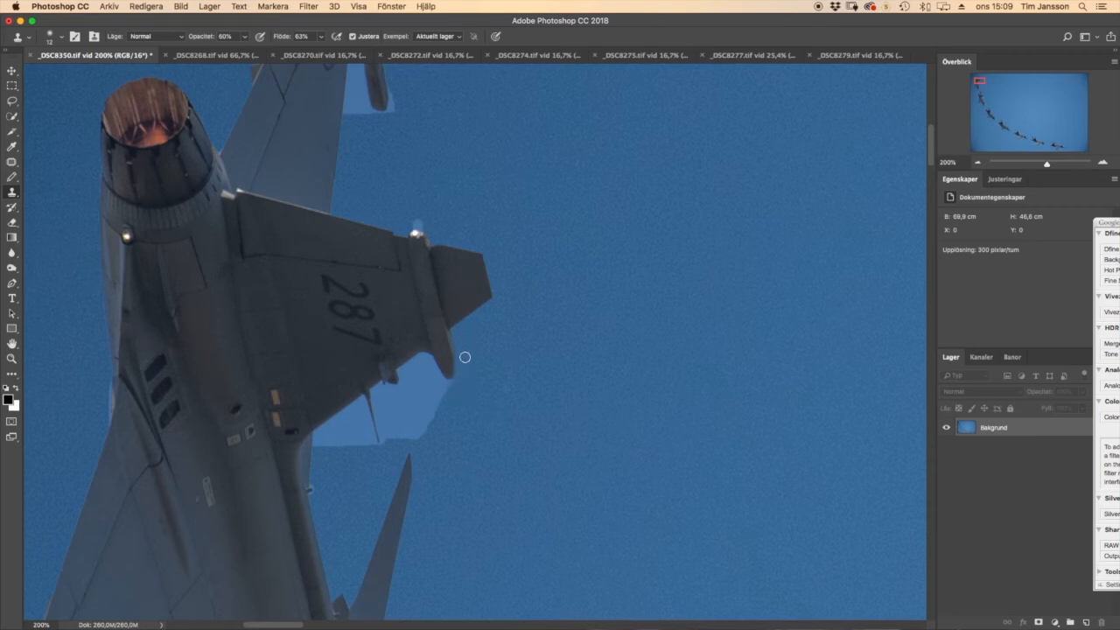
scroll(445, 424, "up", 4)
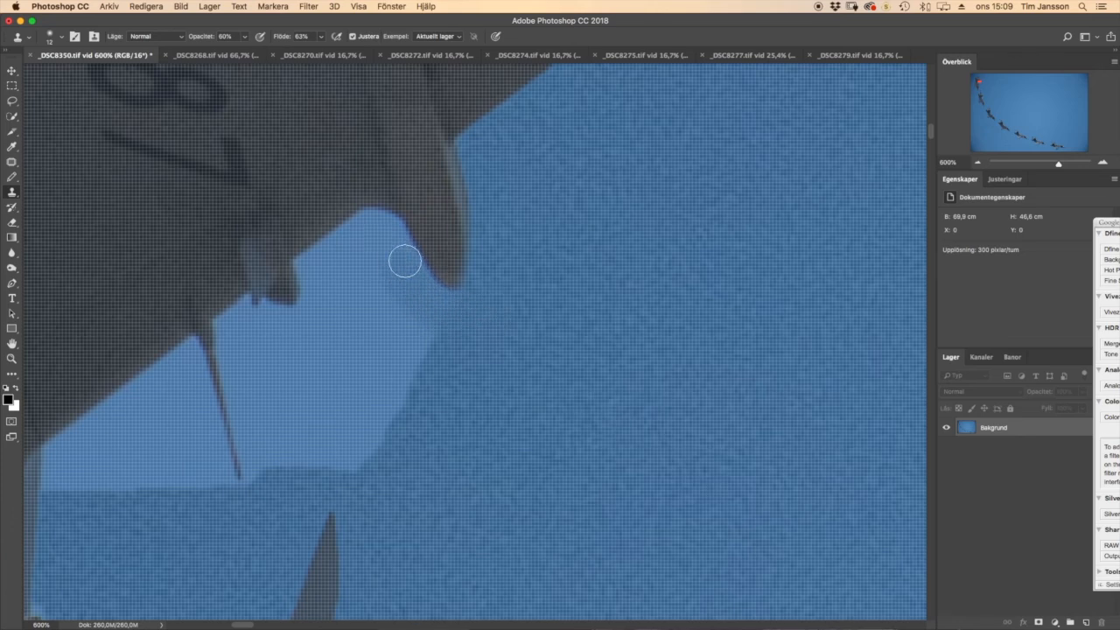
mouse_move(386, 242)
left_mouse_down()
mouse_move(357, 322)
mouse_move(390, 287)
mouse_move(478, 335)
mouse_move(463, 304)
mouse_move(440, 312)
mouse_move(387, 233)
mouse_move(365, 234)
mouse_move(360, 246)
mouse_move(381, 235)
mouse_move(428, 286)
mouse_move(488, 309)
mouse_move(425, 318)
mouse_move(395, 270)
mouse_move(366, 257)
mouse_move(360, 233)
mouse_move(317, 269)
mouse_move(314, 337)
mouse_move(322, 251)
mouse_move(317, 408)
mouse_move(335, 422)
mouse_move(370, 318)
mouse_move(403, 325)
mouse_move(412, 383)
mouse_move(361, 456)
mouse_move(318, 451)
mouse_move(397, 367)
mouse_move(391, 410)
mouse_move(376, 408)
mouse_move(323, 443)
mouse_move(340, 453)
mouse_move(424, 344)
mouse_move(331, 462)
mouse_move(395, 337)
mouse_move(327, 407)
mouse_move(353, 334)
mouse_move(347, 351)
mouse_move(397, 405)
mouse_move(422, 378)
mouse_move(428, 348)
mouse_move(392, 414)
mouse_move(345, 455)
mouse_move(307, 454)
left_mouse_up()
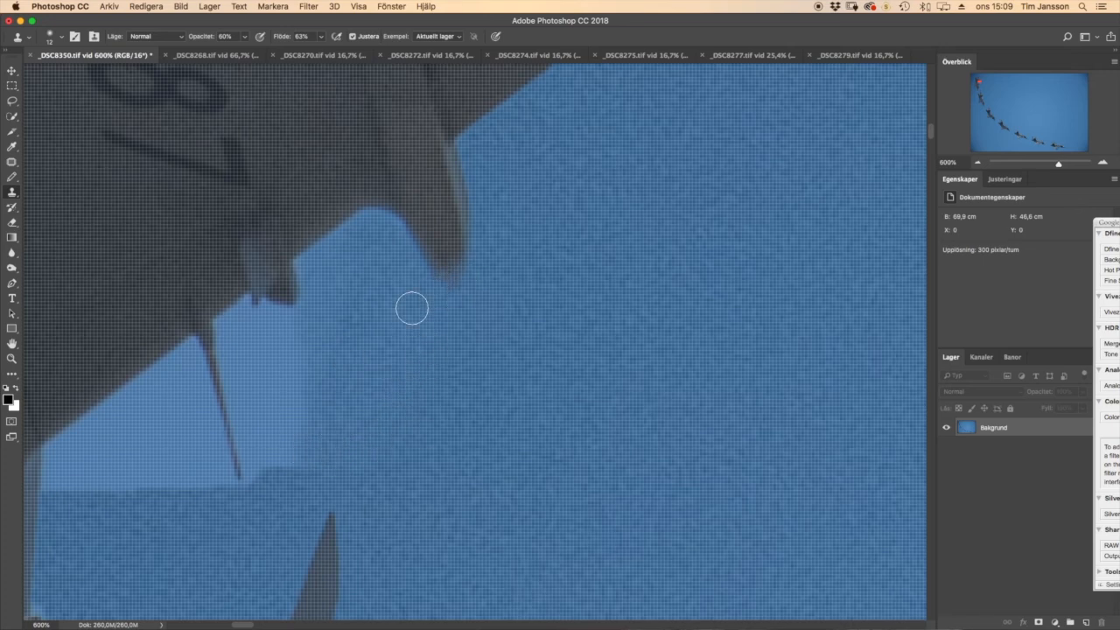
scroll(413, 310, "up", 2)
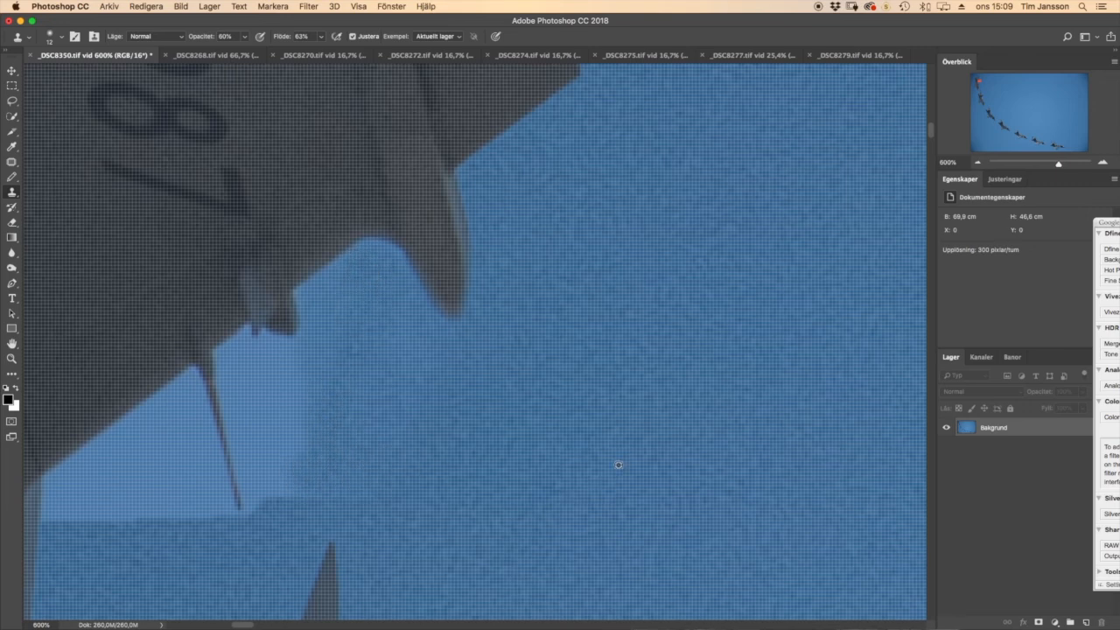
mouse_move(313, 339)
left_mouse_down()
mouse_move(268, 358)
mouse_move(257, 347)
left_mouse_up()
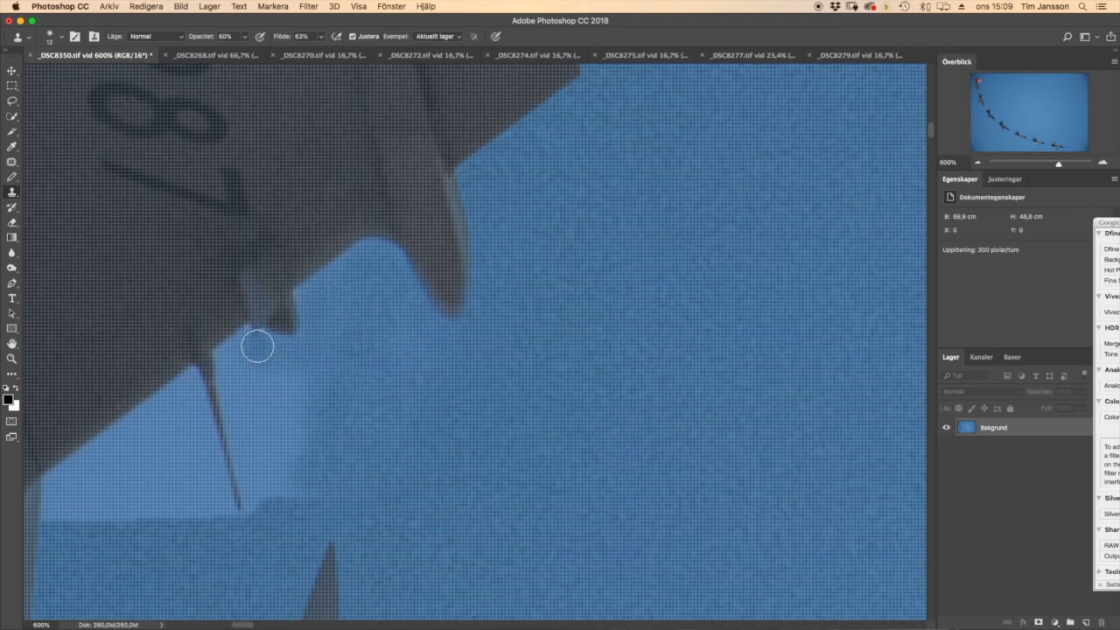
mouse_move(246, 345)
left_mouse_down()
mouse_move(229, 360)
mouse_move(252, 342)
mouse_move(251, 360)
mouse_move(307, 370)
mouse_move(249, 381)
left_mouse_up()
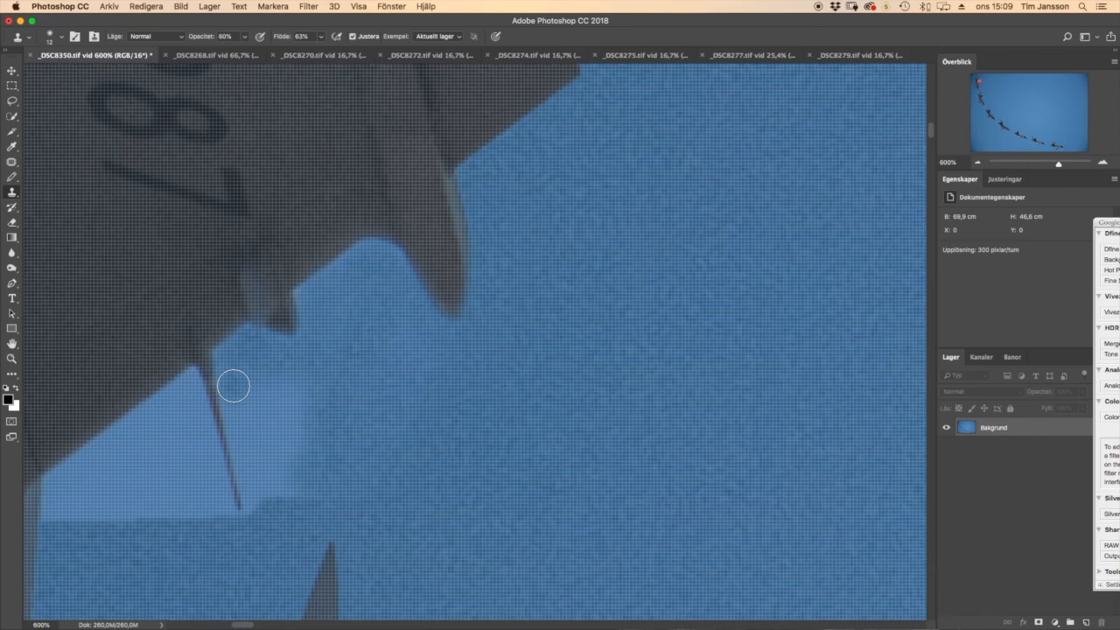
- Clone clean sky along the outer edge of the thin spike beneath the 287-marked wing
left_click_drag(234, 386, 262, 505)
mouse_move(233, 394)
left_mouse_down()
mouse_move(256, 434)
mouse_move(263, 510)
left_mouse_up()
mouse_move(235, 393)
left_mouse_down()
mouse_move(286, 588)
mouse_move(264, 508)
left_mouse_up()
mouse_move(235, 393)
left_mouse_down()
mouse_move(248, 483)
mouse_move(258, 514)
mouse_move(268, 507)
mouse_move(247, 530)
left_mouse_up()
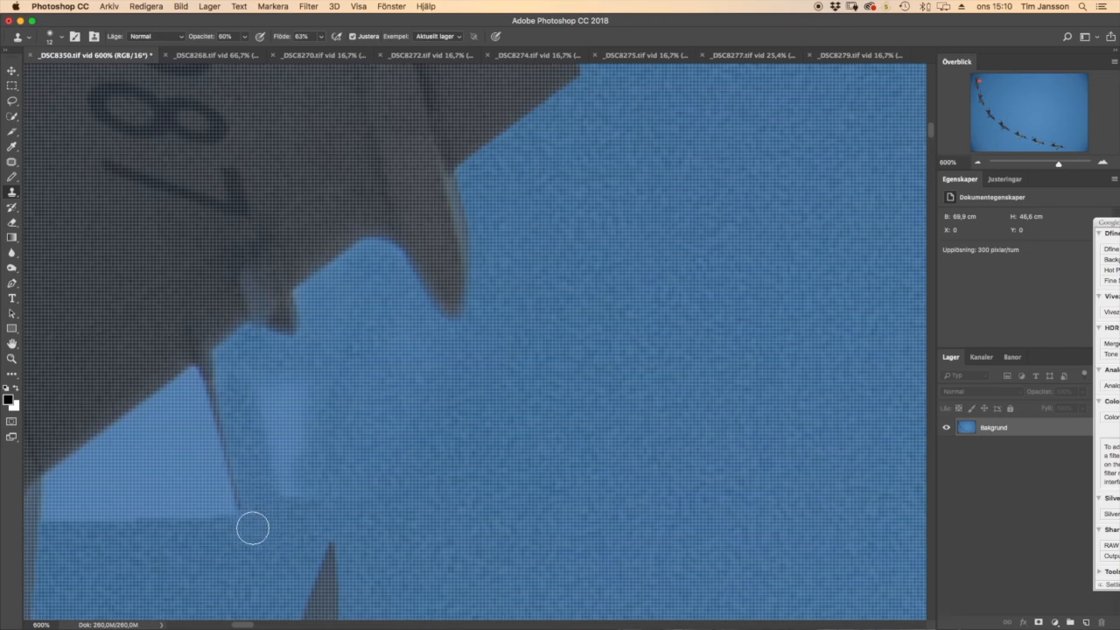
- Sample fresh sky and clone it along the wing's rear edge and the borders of the light patch near the fuselage
left_click(385, 313, "alt")
left_click_drag(309, 448, 275, 480)
left_click_drag(259, 584, 410, 480)
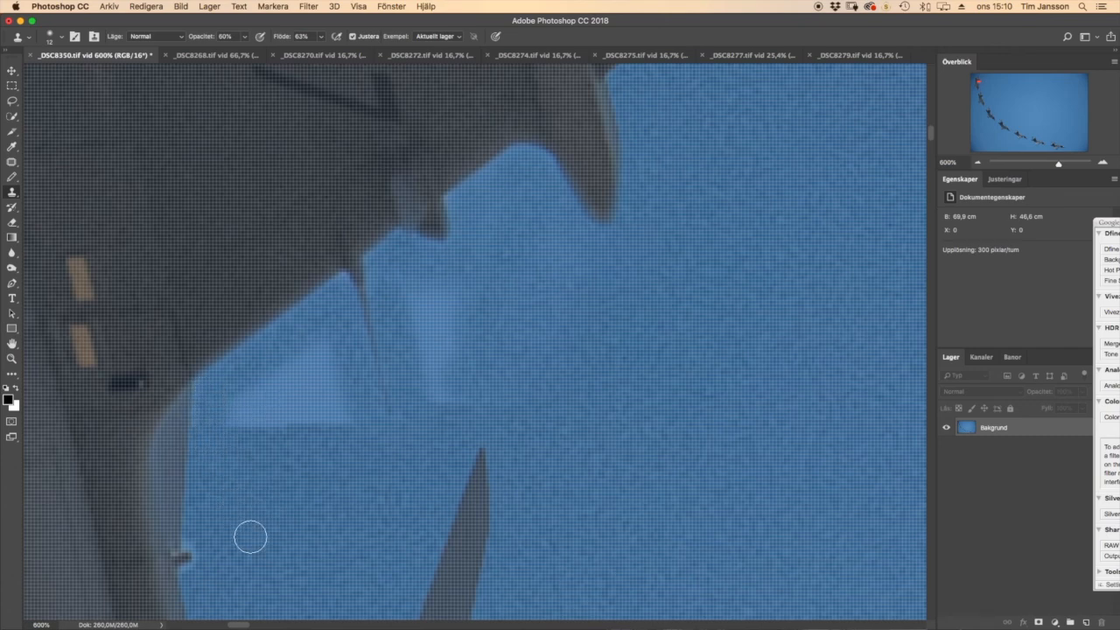
- Replace the two remaining light patches on either side of the thin spike with clean sky using the Patch tool
left_click(11, 162)
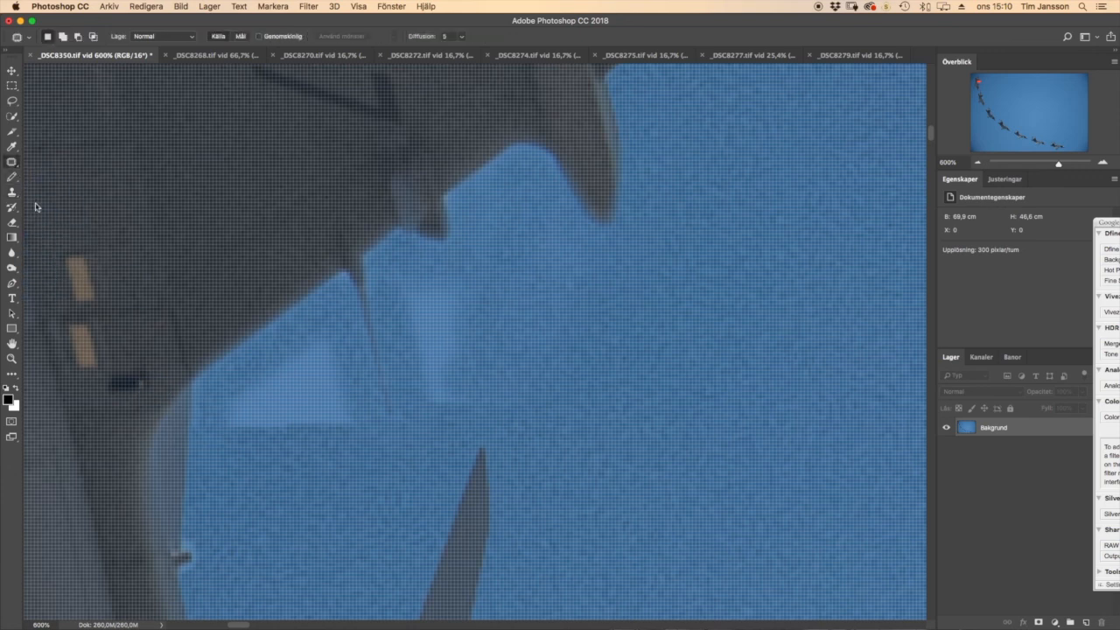
mouse_move(227, 451)
left_mouse_down()
mouse_move(230, 372)
mouse_move(262, 340)
mouse_move(336, 315)
mouse_move(391, 462)
mouse_move(251, 464)
mouse_move(878, 475)
mouse_move(729, 480)
left_mouse_up()
key("super+d")
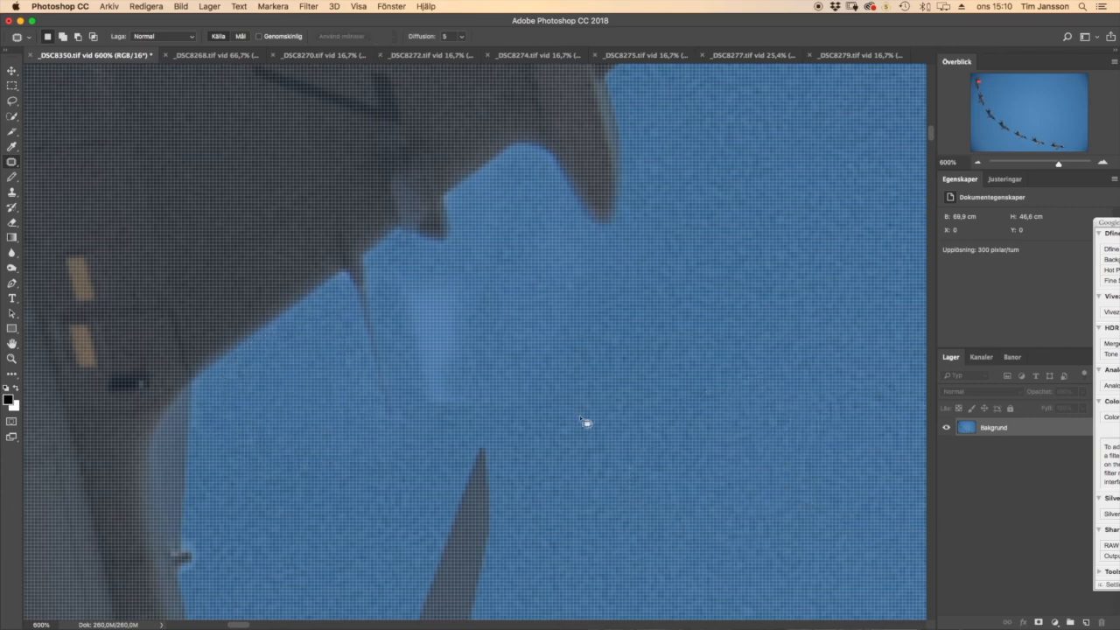
mouse_move(581, 236)
left_mouse_down()
mouse_move(535, 169)
mouse_move(478, 194)
mouse_move(446, 258)
left_mouse_up()
mouse_move(390, 280)
left_mouse_down()
mouse_move(385, 333)
mouse_move(407, 405)
mouse_move(440, 425)
mouse_move(509, 421)
mouse_move(590, 352)
mouse_move(583, 282)
mouse_move(714, 346)
mouse_move(828, 356)
left_mouse_up()
key("super+d")
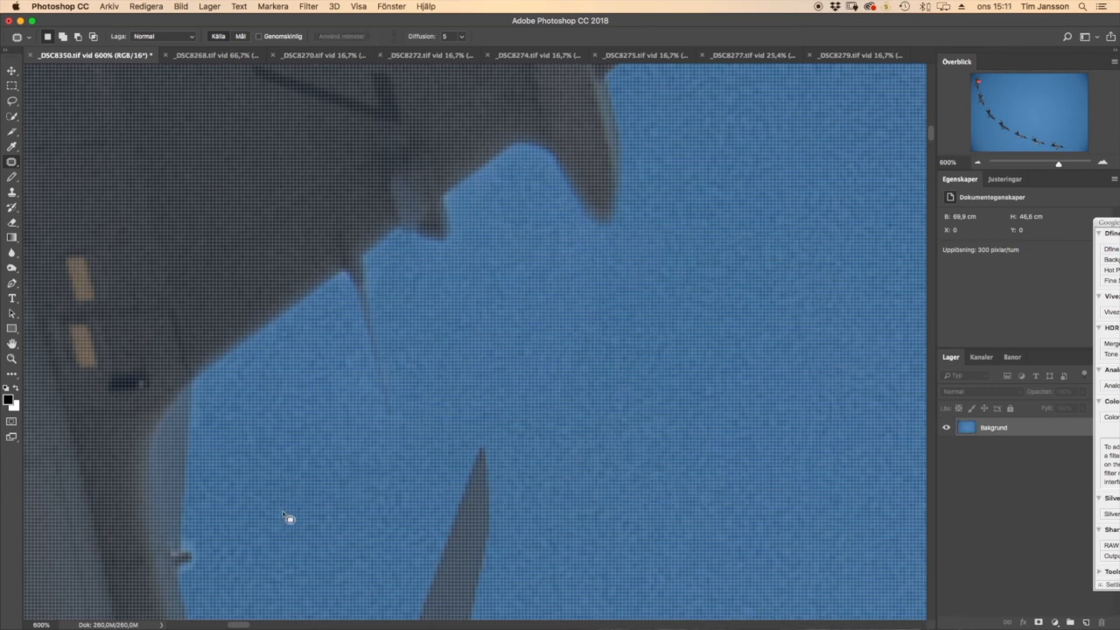
- Patch the faint uneven sky between the thin spike and the pointed canard tip below it, and deselect
left_click(276, 460, "alt")
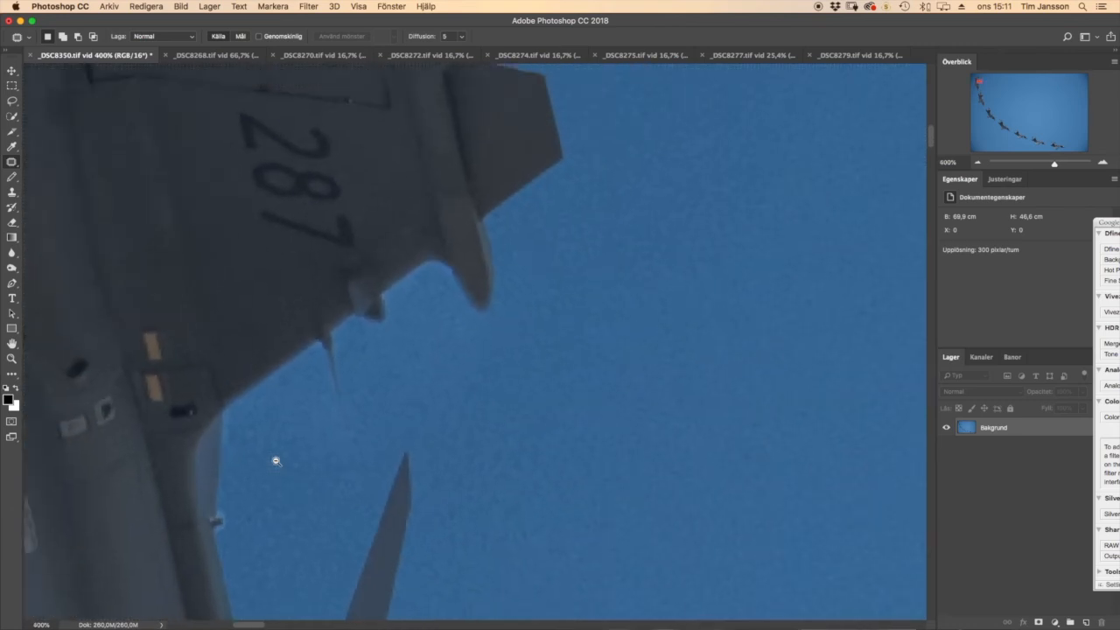
left_click(274, 461, "alt")
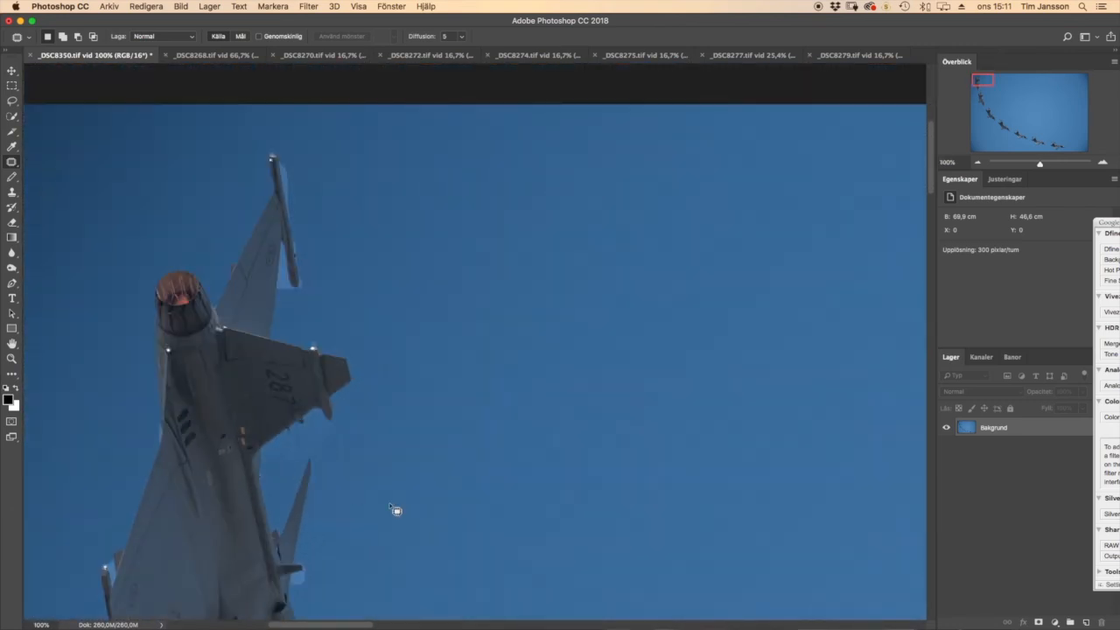
left_click(302, 471)
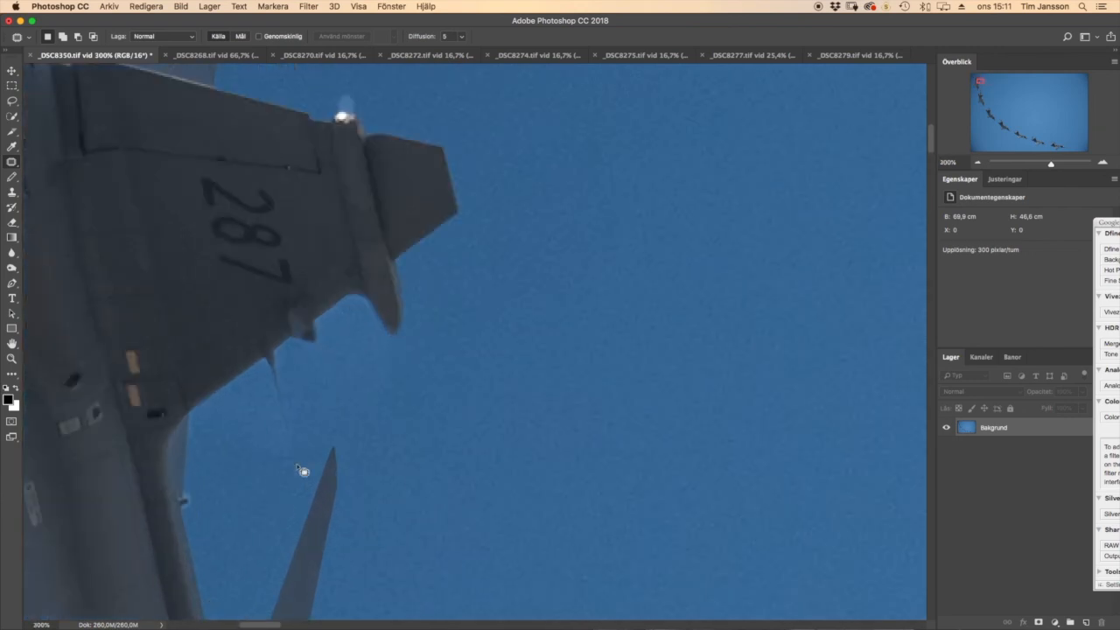
mouse_move(306, 440)
left_mouse_down()
mouse_move(263, 453)
mouse_move(313, 449)
mouse_move(268, 492)
mouse_move(268, 443)
left_mouse_up()
key("super+d")
- Examine the sky edges along the first jet's fuselage and canard, and the full arc of jets
left_click_drag(203, 529, 213, 368)
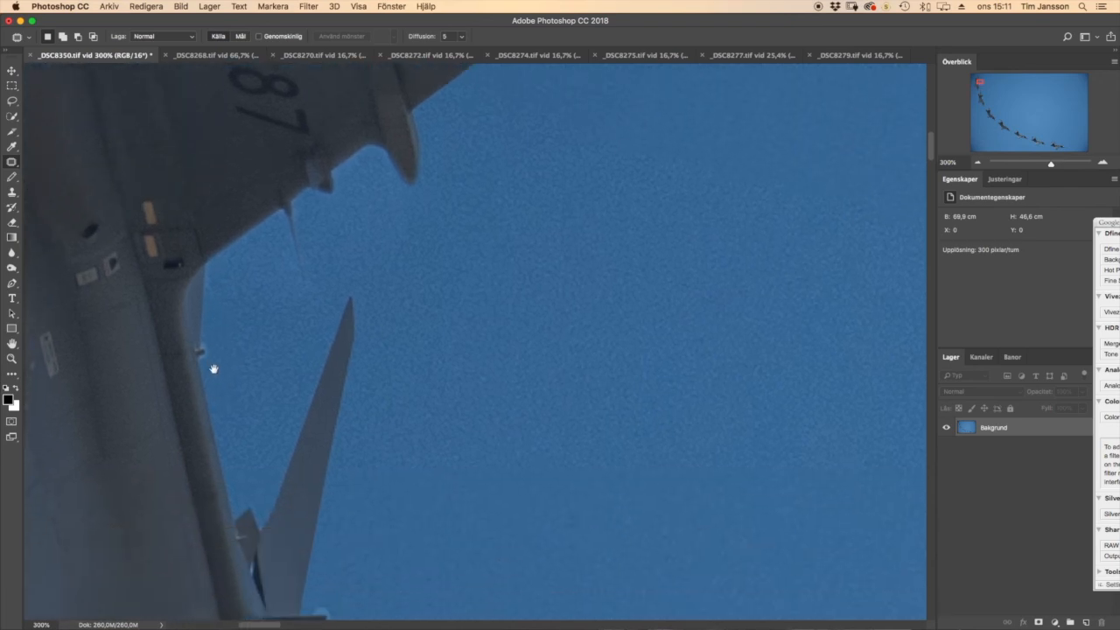
key("super+space")
left_click(210, 353, "super")
left_click(208, 351, "super")
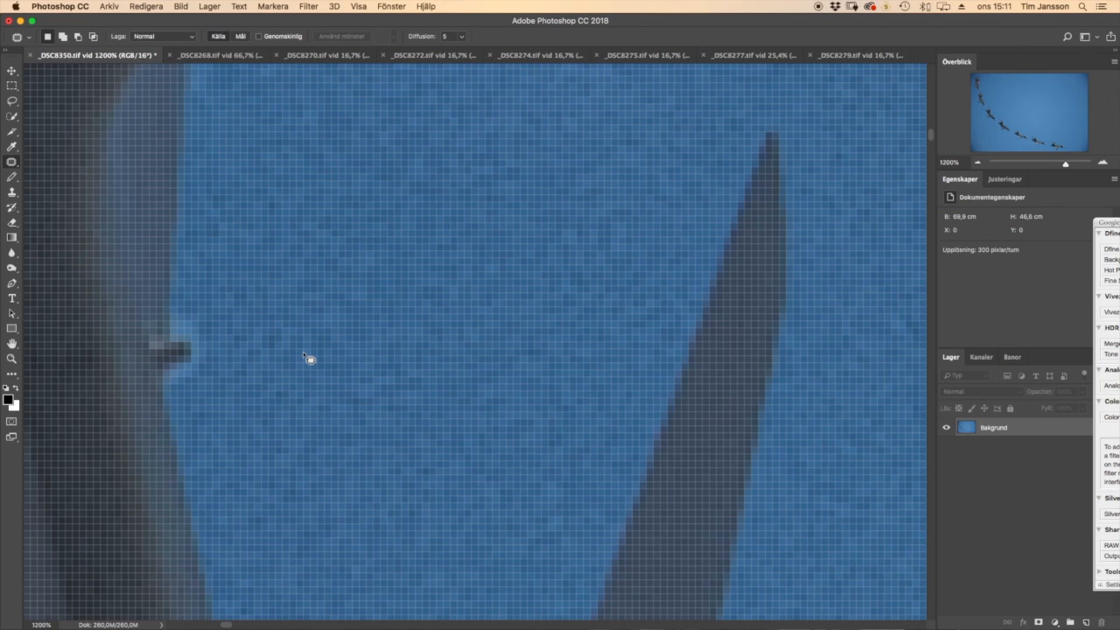
left_click(303, 351, "alt")
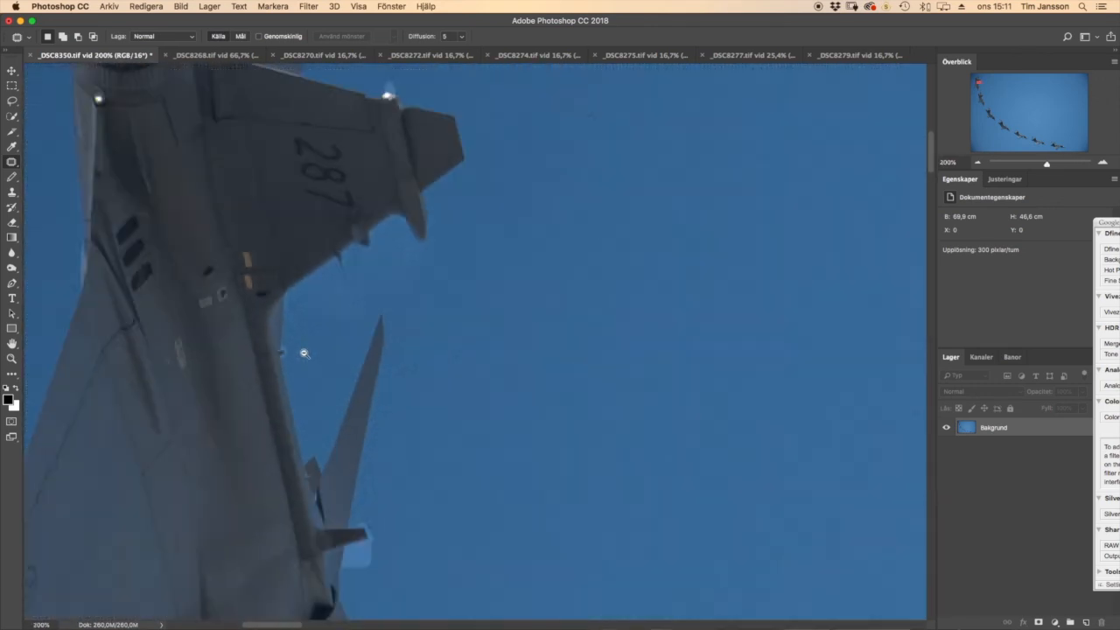
left_click_drag(304, 352, 303, 357)
left_click_drag(337, 466, 545, 429)
scroll(313, 300, "down", 1)
scroll(767, 410, "down", 2)
left_click_drag(766, 410, 383, 301)
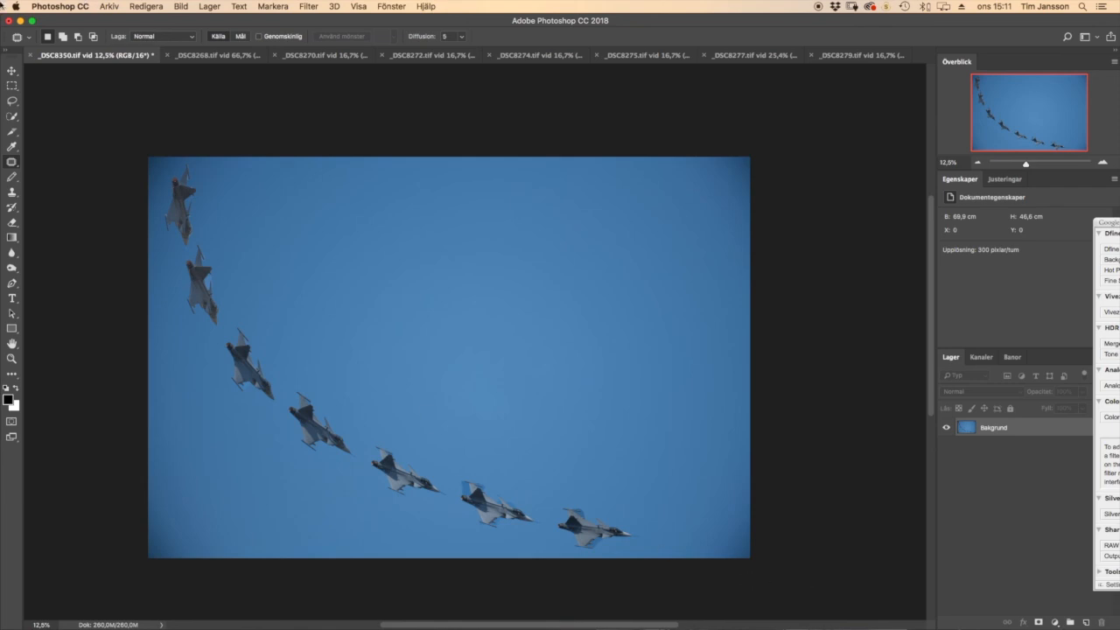
- Hide Photoshop and open the 4TB Bilder 2 drive in Finder
left_click(103, 7)
mouse_move(63, 6)
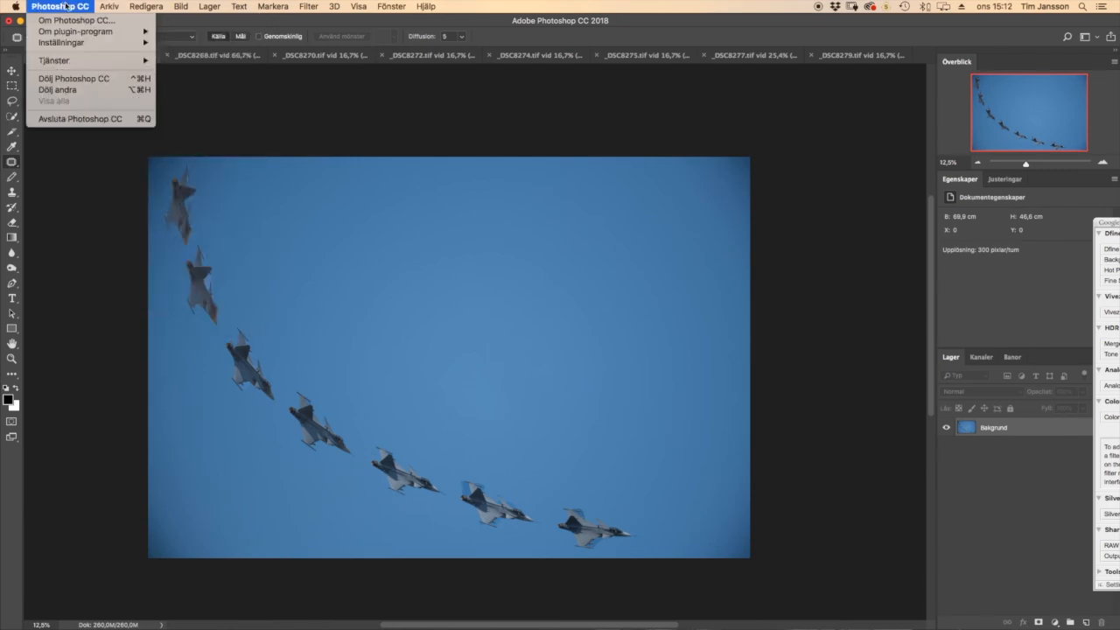
left_click(73, 79)
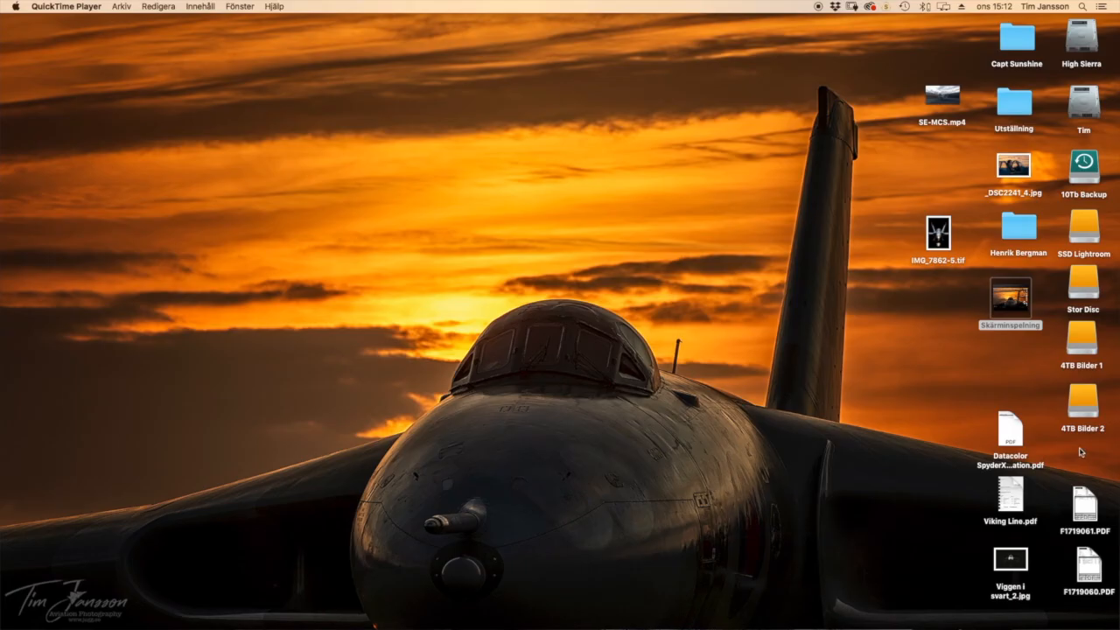
left_click(1086, 401)
double_click(1085, 401)
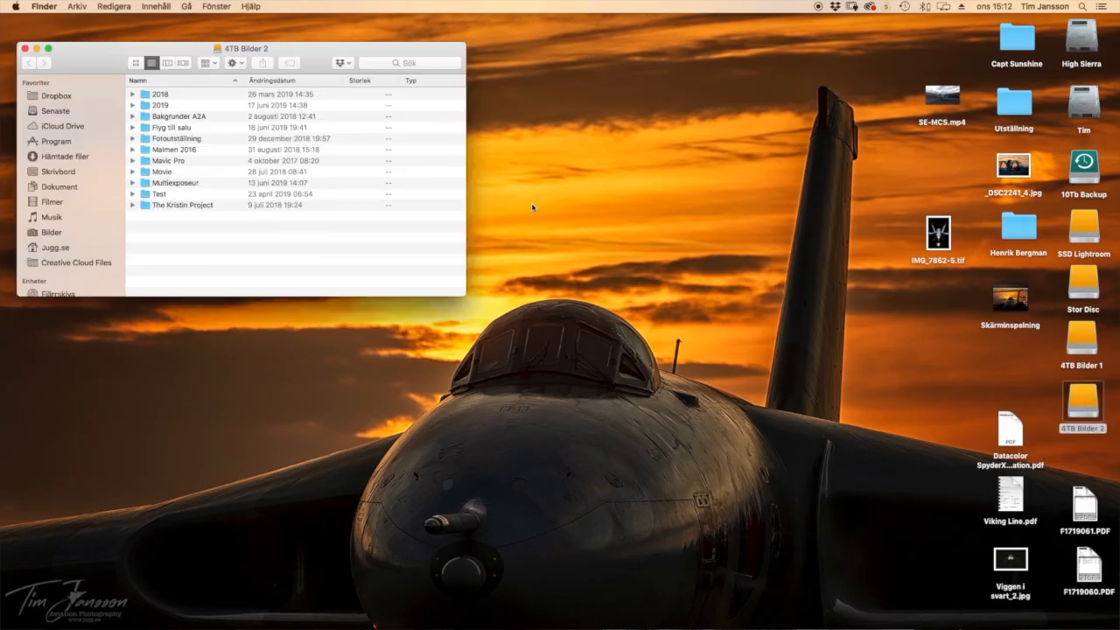
- Open the 2019 folder, its Uppsala subfolder and the klar folder inside
left_click(163, 105)
double_click(164, 106)
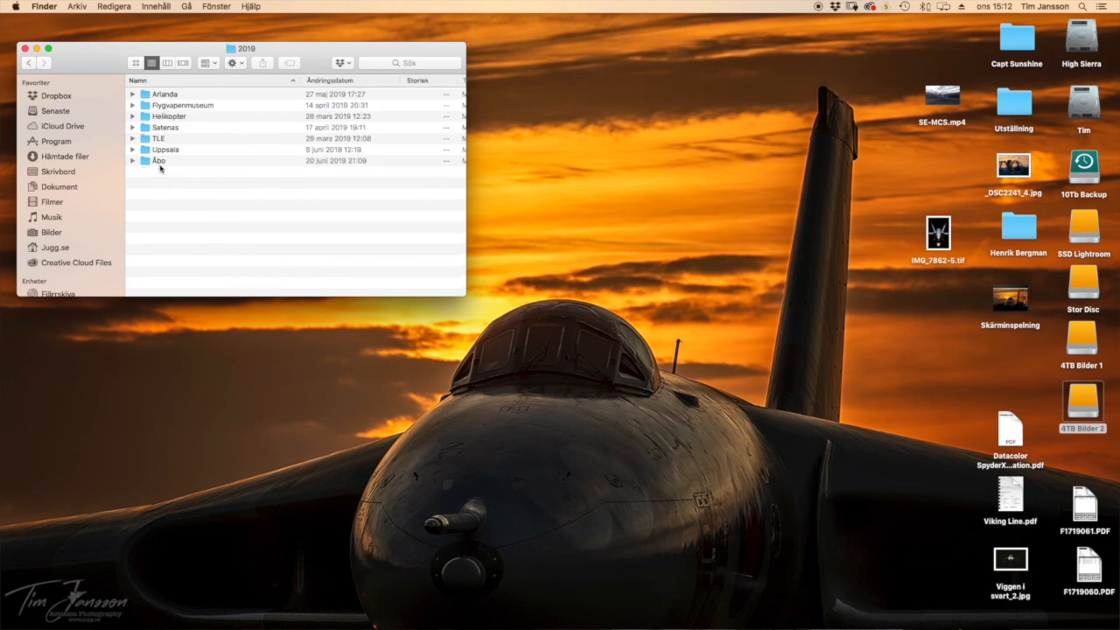
double_click(165, 150)
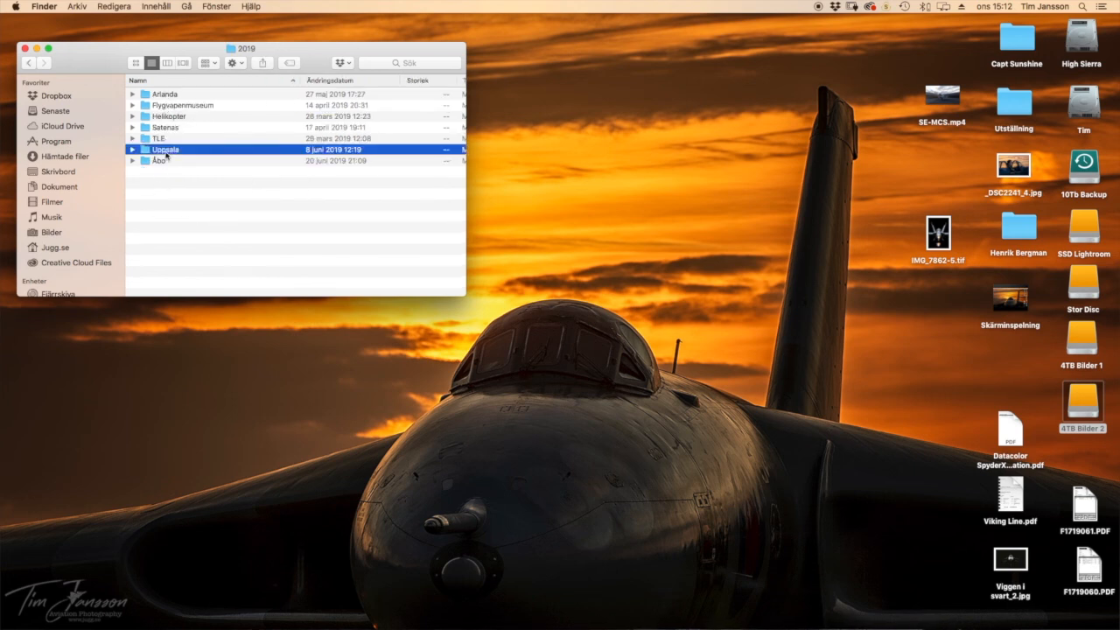
double_click(161, 106)
double_click(159, 107)
- Preview the finished jet composite _DSC9050_2.jpg with Quick Look
left_click(162, 94)
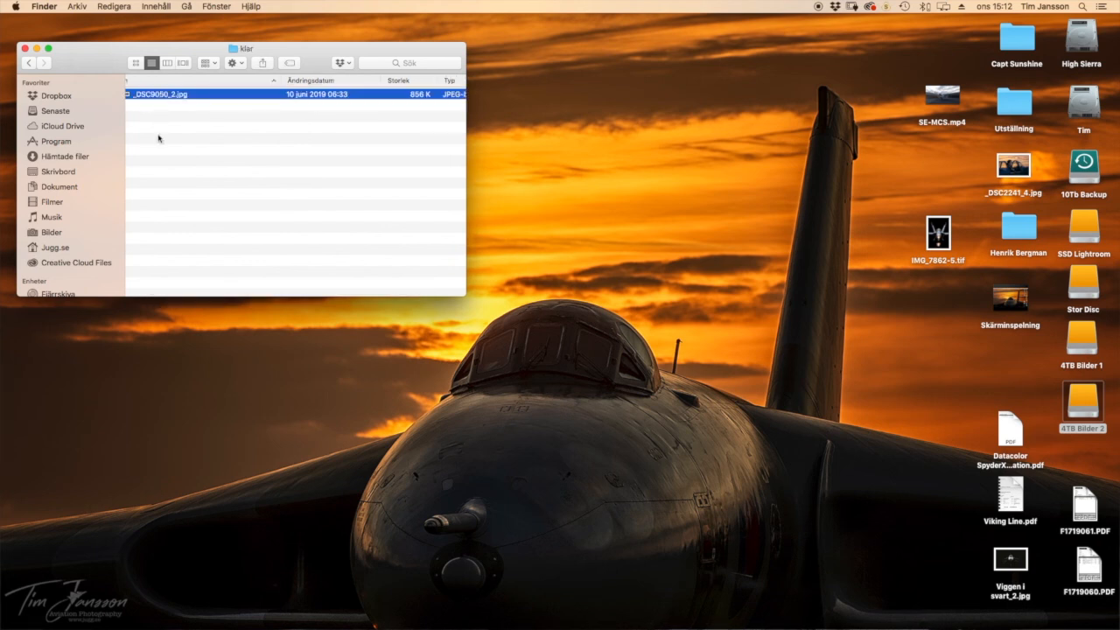
key("space")
scroll(158, 135, "left", 1)
key("space")
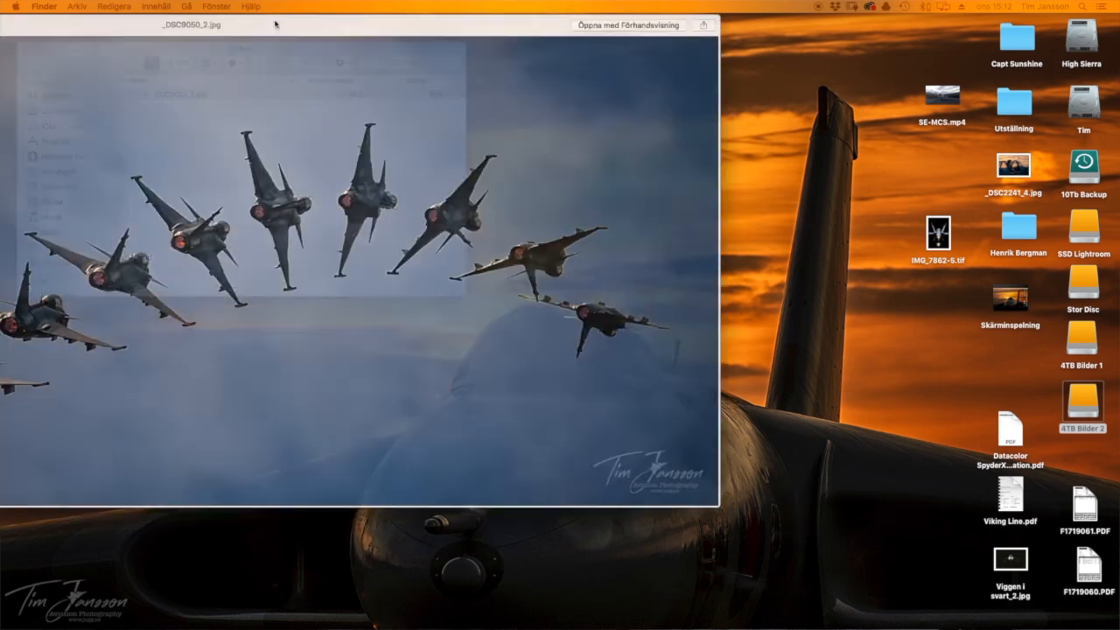